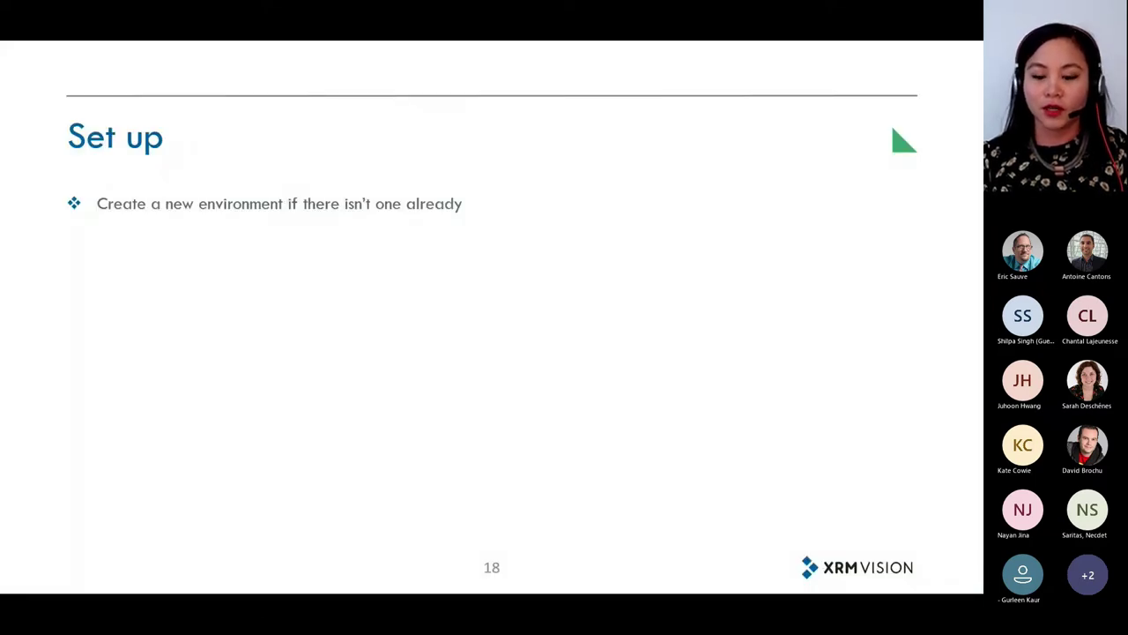
Start a new environment in the Power Platform admin center named AI Builder demo, with type Trial and region Australia - Default.
{"action": "key", "text": "alt+Tab"}
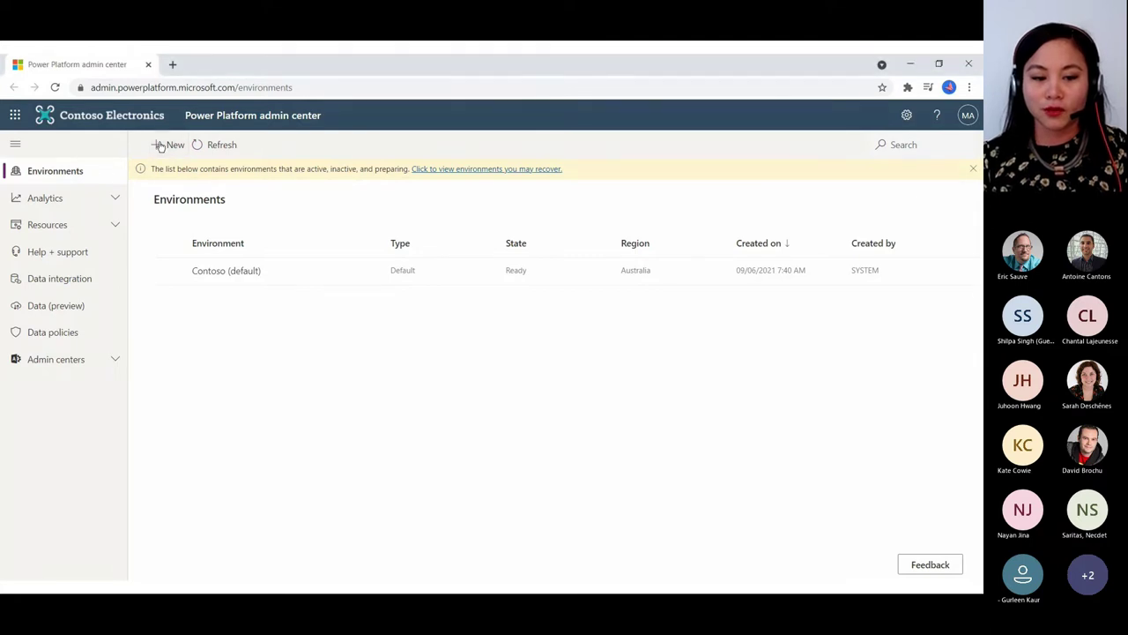
{"action": "left_click", "coordinate": [168, 145]}
{"action": "left_click", "coordinate": [851, 182]}
{"action": "left_click", "coordinate": [859, 208]}
{"action": "left_click", "coordinate": [876, 241]}
{"action": "left_click", "coordinate": [873, 329]}
{"action": "left_click", "coordinate": [884, 331]}
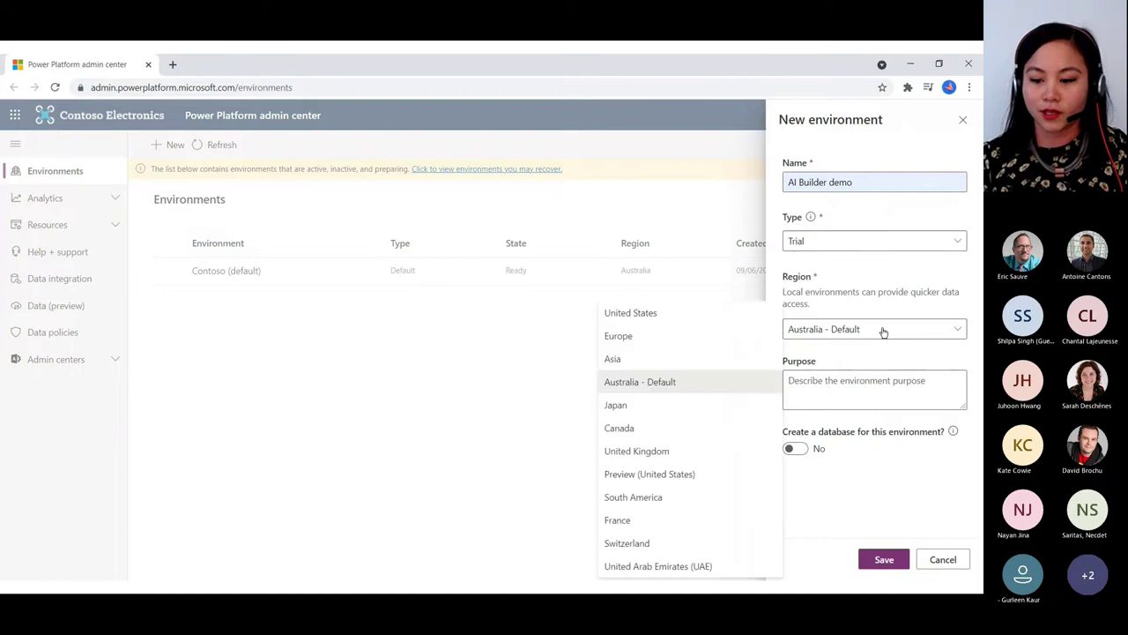
{"action": "left_click", "coordinate": [884, 332]}
Describe the environment's purpose as "For demonstrating AI Builder" and enable database creation for it.
{"action": "left_click", "coordinate": [864, 386]}
{"action": "type", "text": "For "}
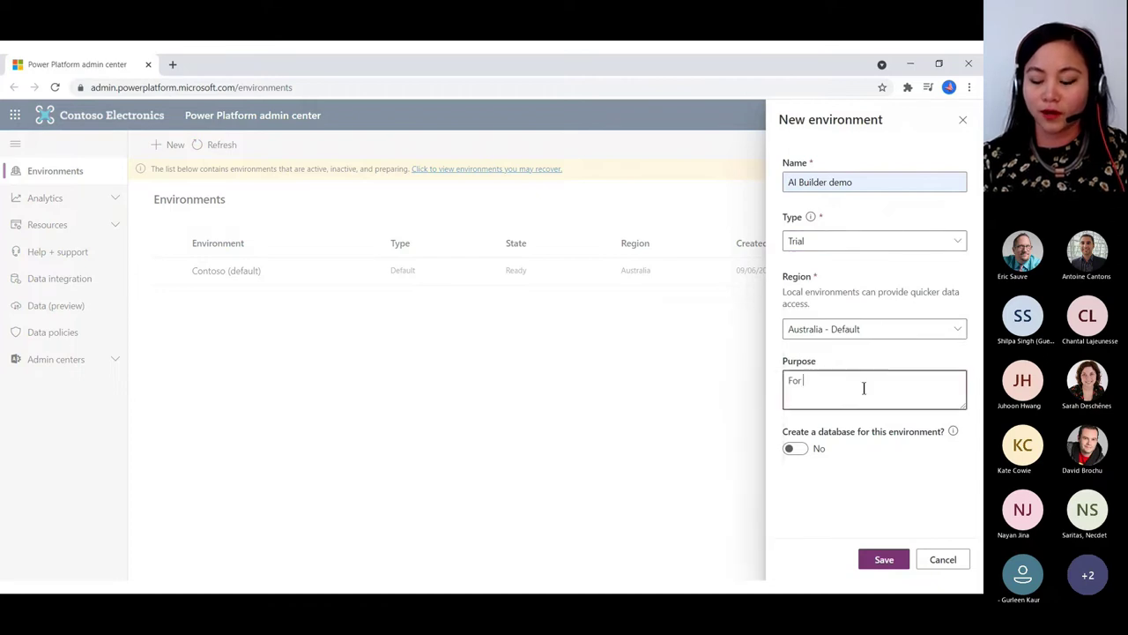
{"action": "type", "text": "demonstrating AI Builder"}
{"action": "left_click", "coordinate": [793, 448]}
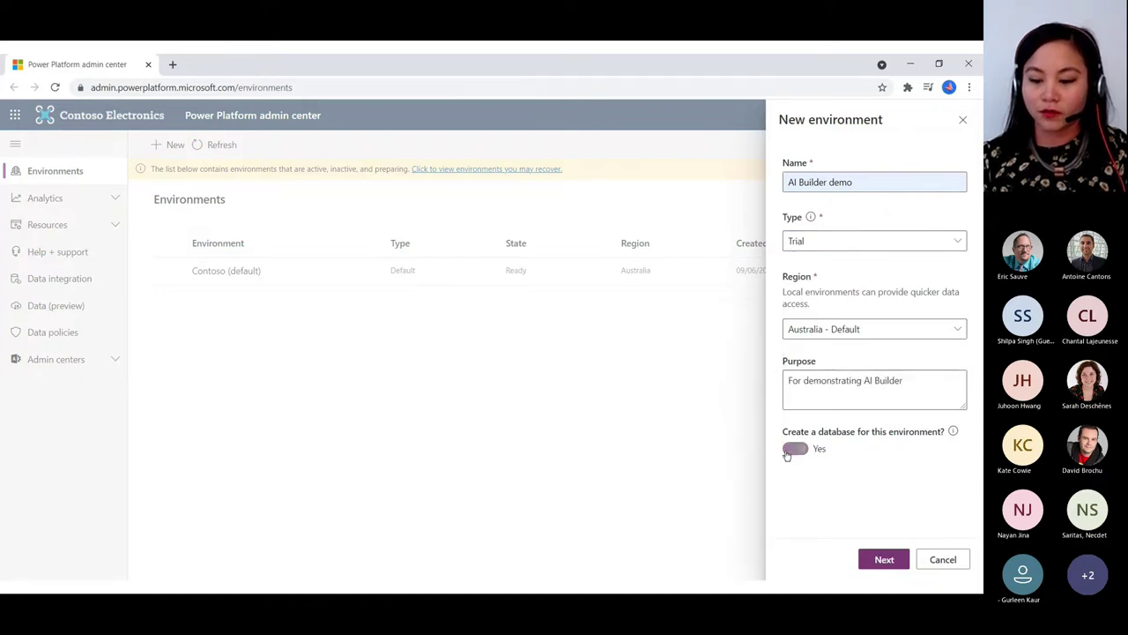
Continue to the database settings of the new environment, review them and save the environment.
{"action": "left_click", "coordinate": [884, 560]}
{"action": "left_click", "coordinate": [950, 345]}
{"action": "scroll", "coordinate": [753, 435], "scroll_direction": "down", "scroll_amount": 15}
{"action": "left_click", "coordinate": [753, 430]}
{"action": "left_click_drag", "start_coordinate": [977, 454], "coordinate": [977, 509]}
{"action": "left_click", "coordinate": [884, 559]}
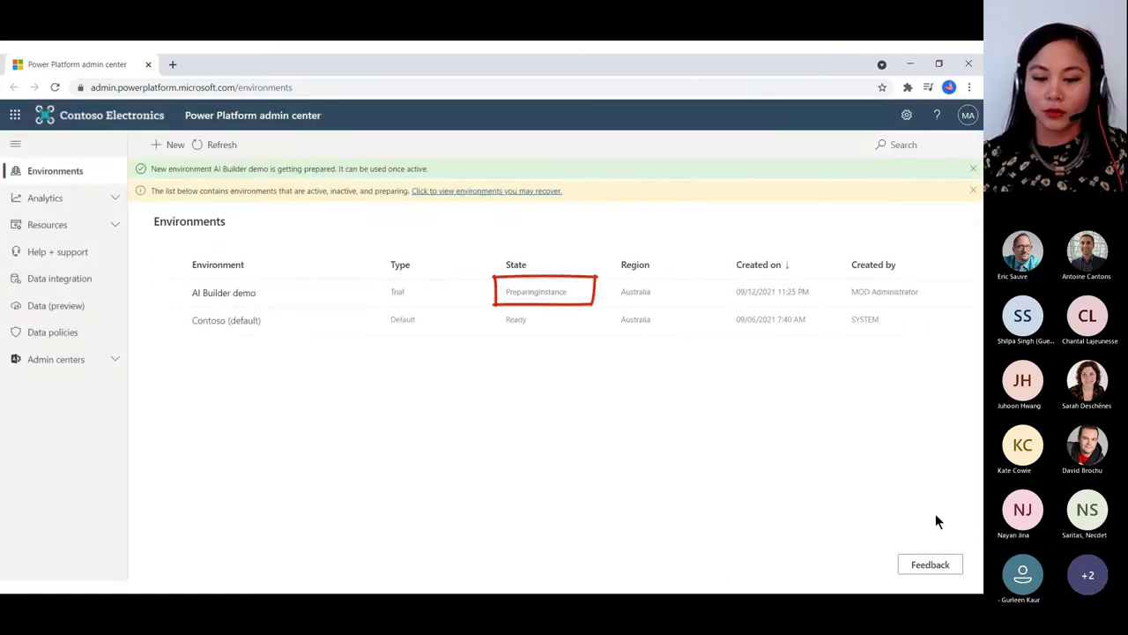
{"action": "key", "text": "F5"}
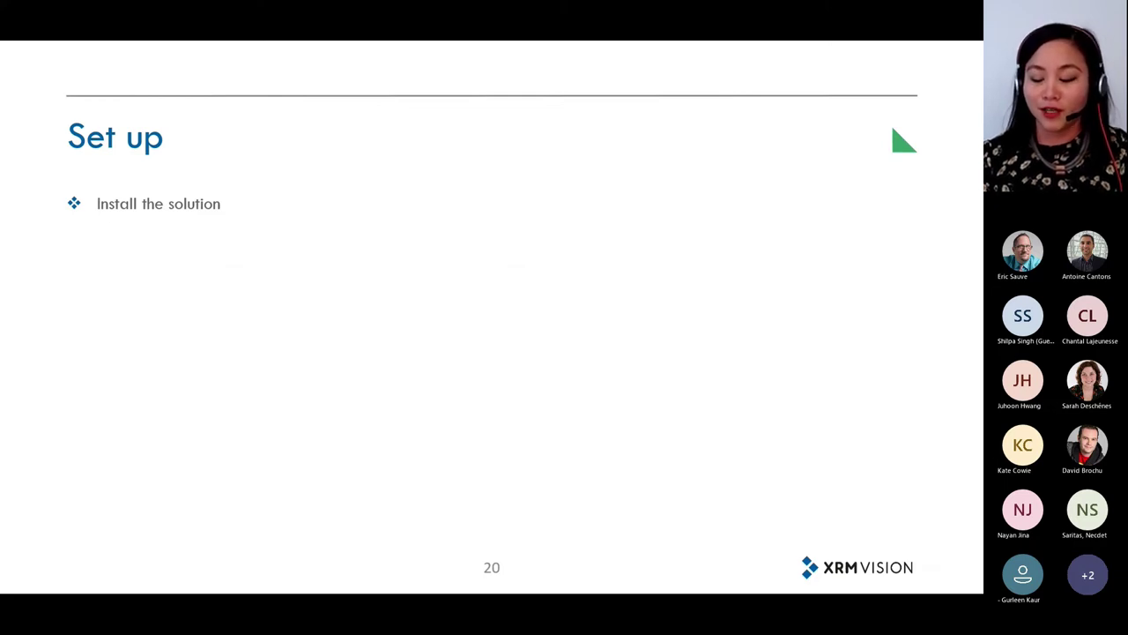
Switch to Power Automate, open AI Builder's document automation page and install the Custom documents solution.
{"action": "key", "text": "alt+Tab"}
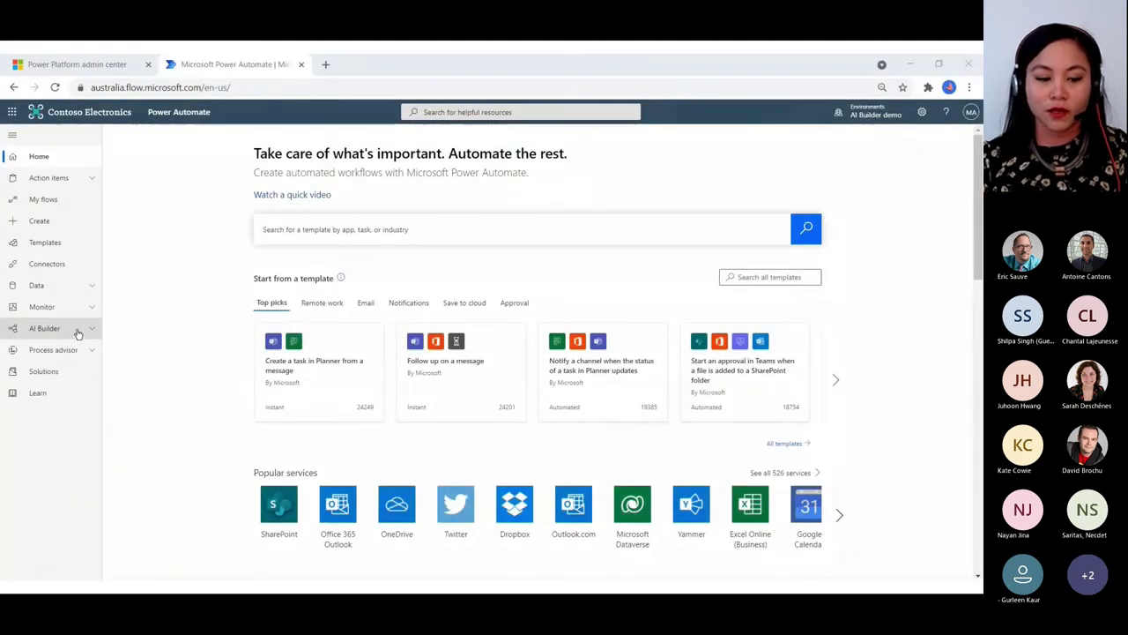
{"action": "left_click", "coordinate": [76, 330]}
{"action": "left_click", "coordinate": [73, 404]}
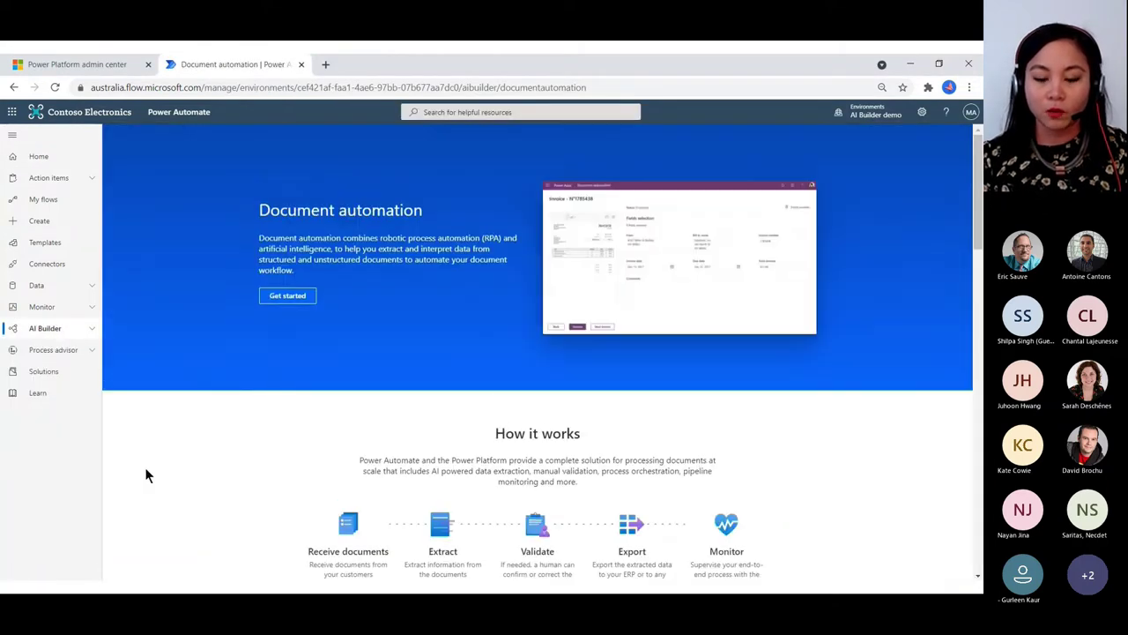
{"action": "left_click_drag", "start_coordinate": [974, 244], "coordinate": [947, 360]}
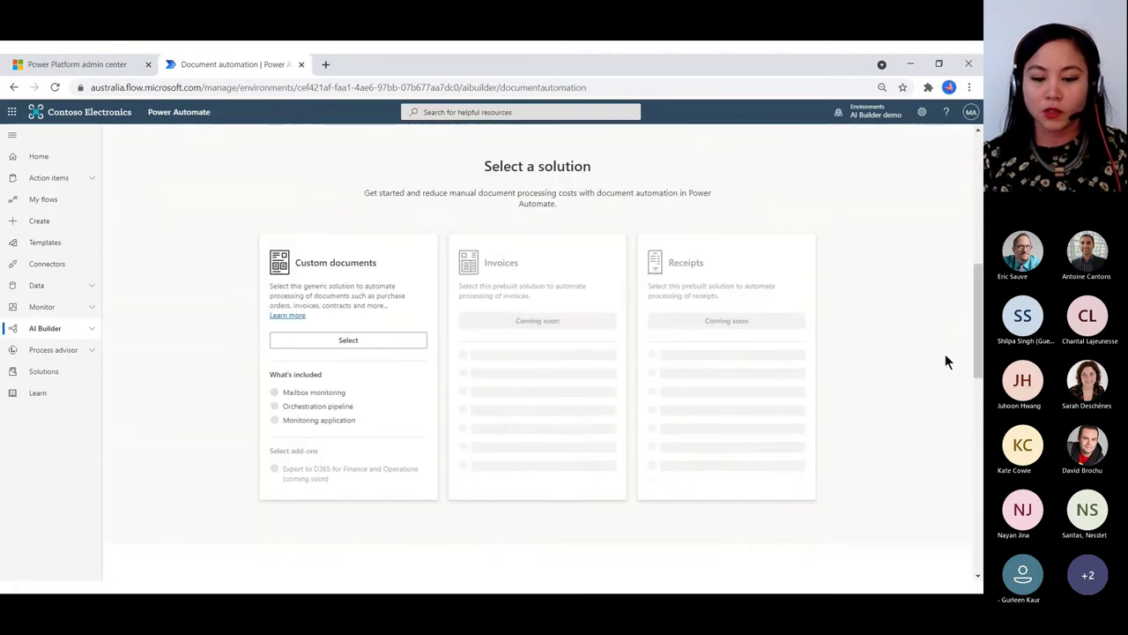
{"action": "left_click", "coordinate": [382, 342]}
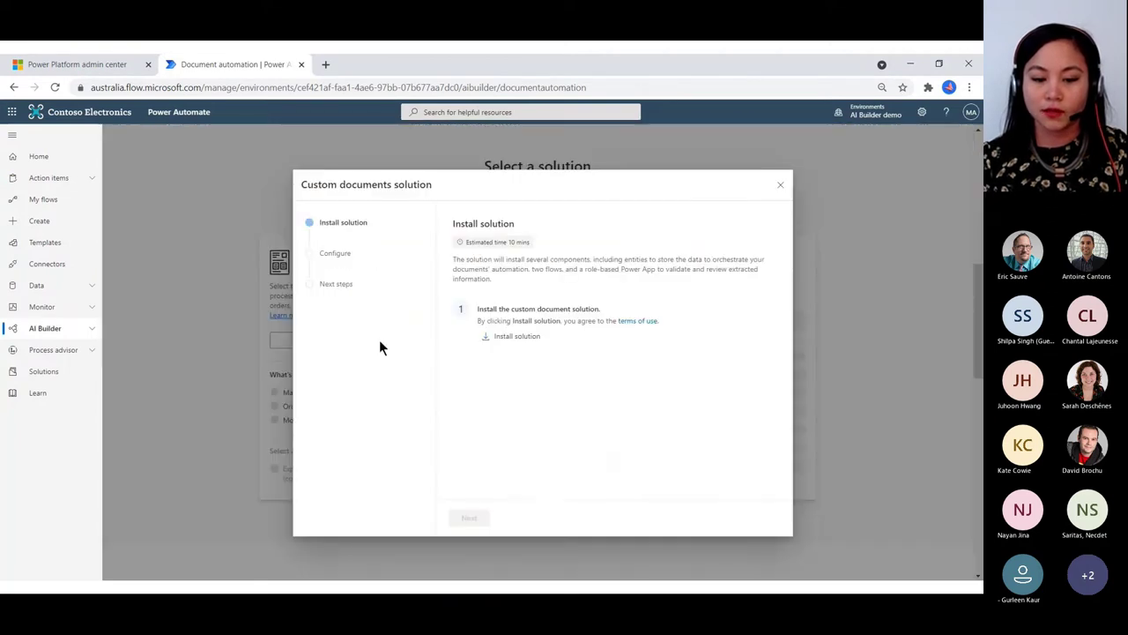
{"action": "left_click", "coordinate": [523, 337]}
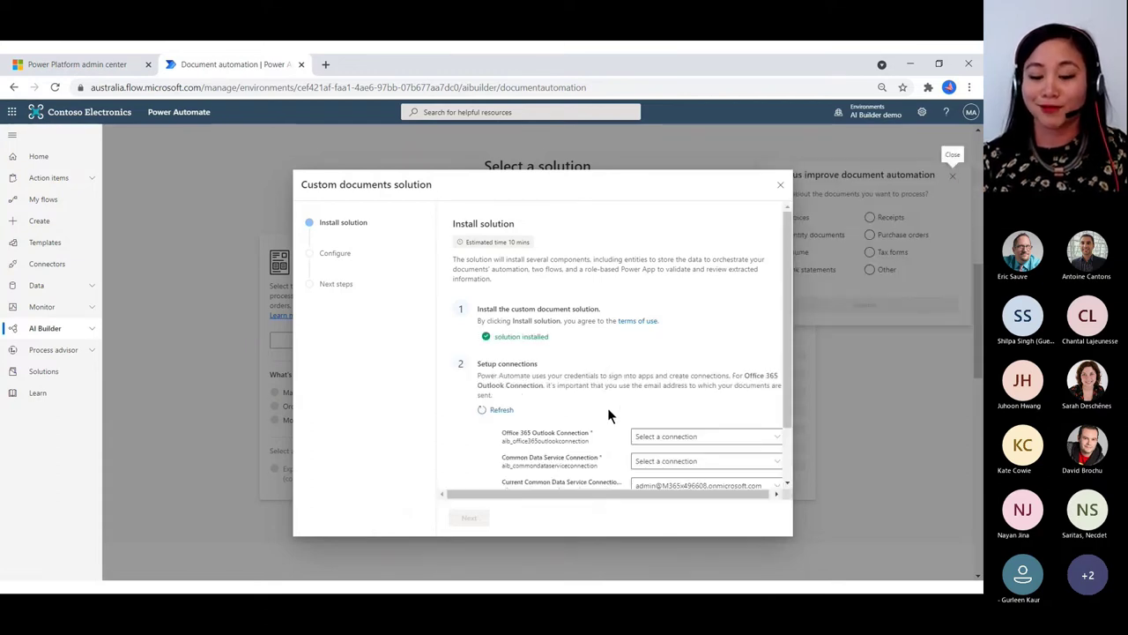
Create a new Office 365 Outlook connection for the solution with the admin account and return to the connection setup.
{"action": "scroll", "coordinate": [786, 378], "scroll_direction": "down", "scroll_amount": 1}
{"action": "left_click", "coordinate": [701, 383]}
{"action": "left_click", "coordinate": [678, 407]}
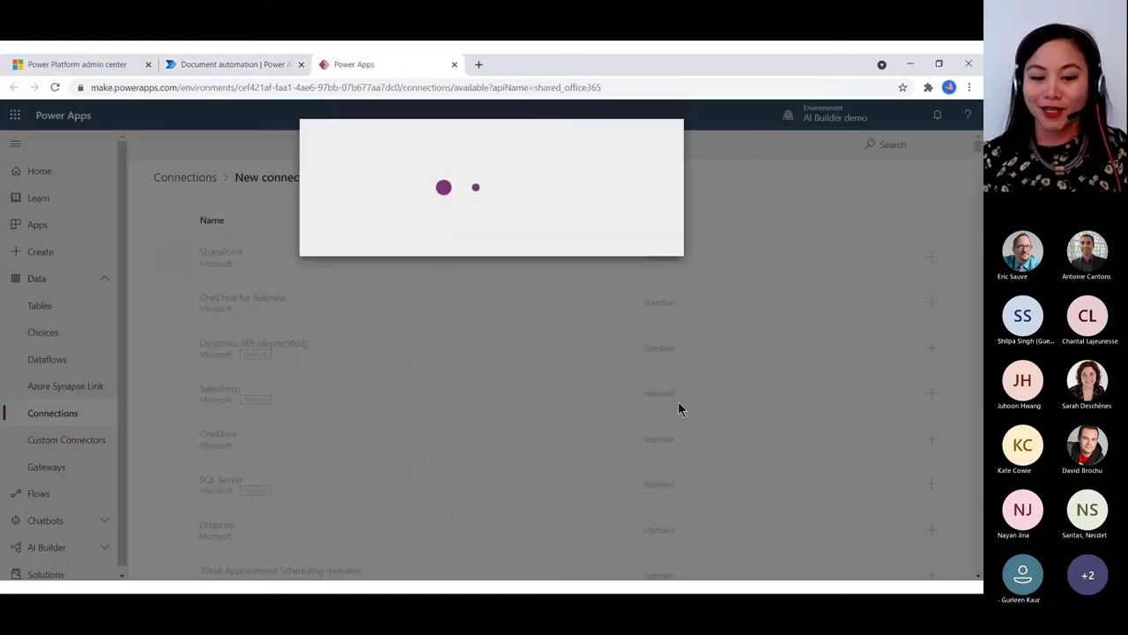
{"action": "left_click", "coordinate": [608, 319]}
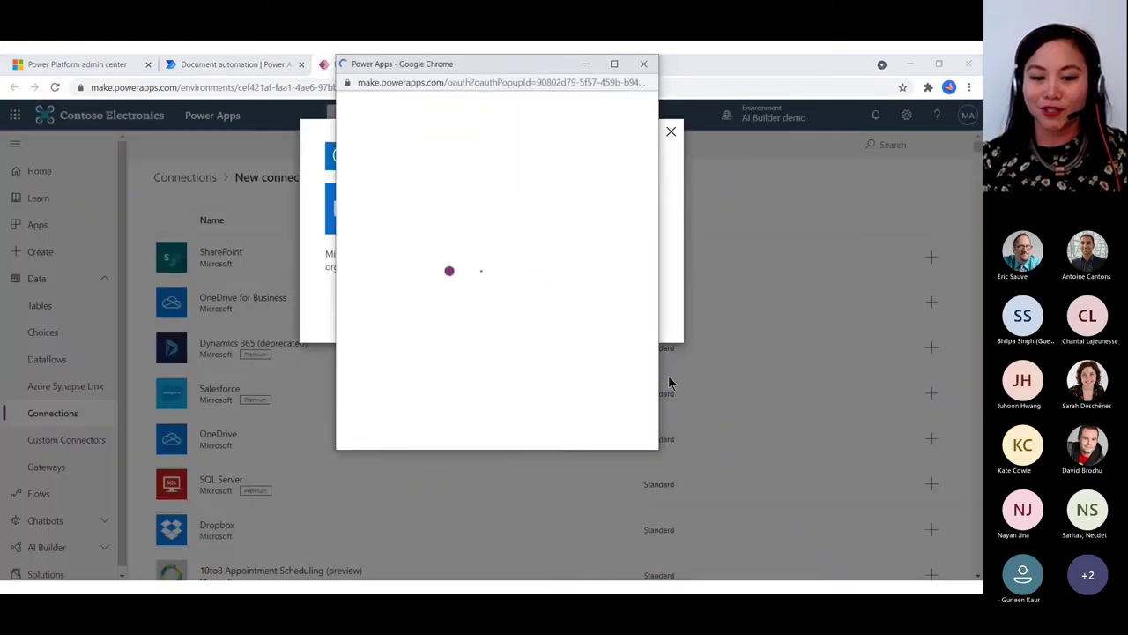
{"action": "left_click", "coordinate": [497, 245]}
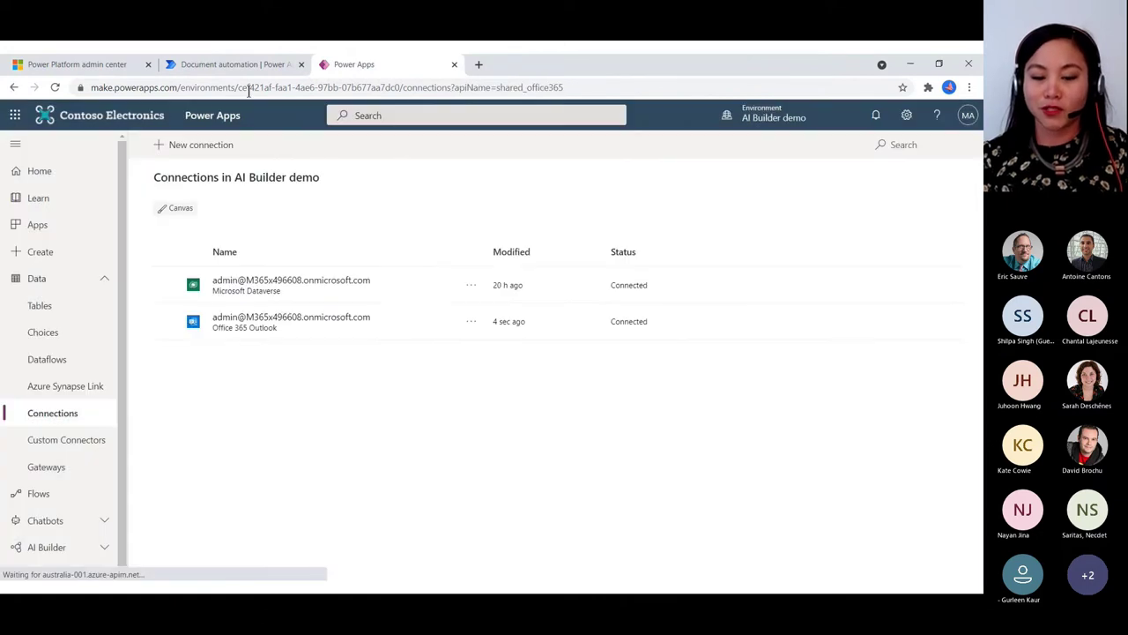
{"action": "left_click", "coordinate": [255, 64]}
{"action": "left_click", "coordinate": [559, 384]}
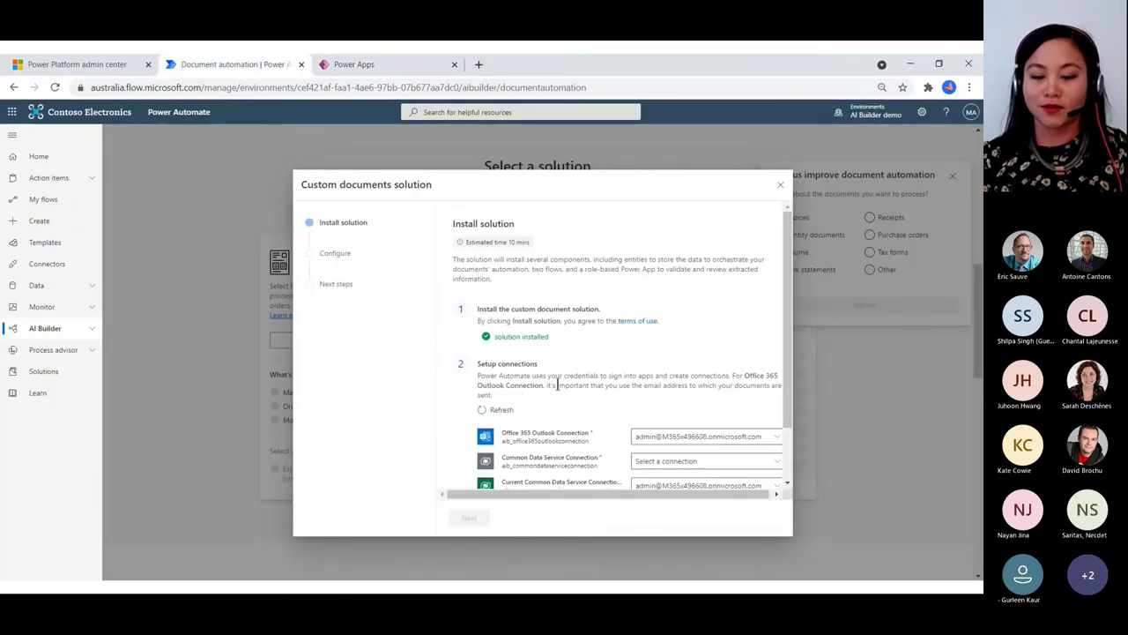
Create a new Microsoft Dataverse (legacy) connection with the admin account for the solution's Common Data Service Connection.
{"action": "scroll", "coordinate": [559, 383], "scroll_direction": "down", "scroll_amount": 1}
{"action": "left_click", "coordinate": [720, 401]}
{"action": "left_click", "coordinate": [692, 416]}
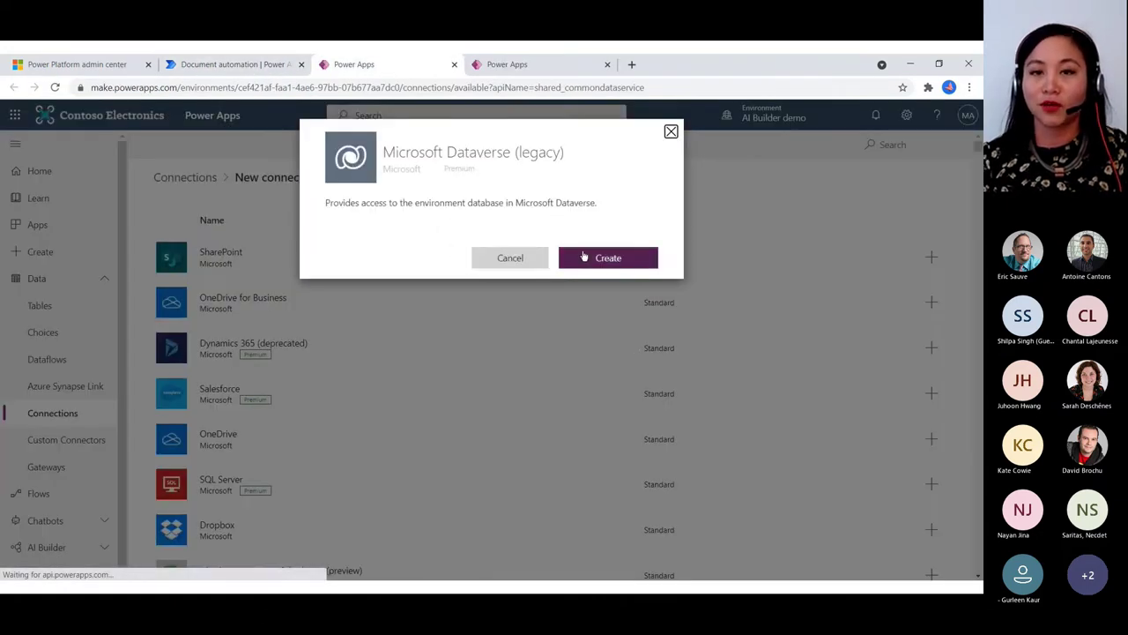
{"action": "left_click", "coordinate": [607, 257]}
{"action": "left_click", "coordinate": [491, 234]}
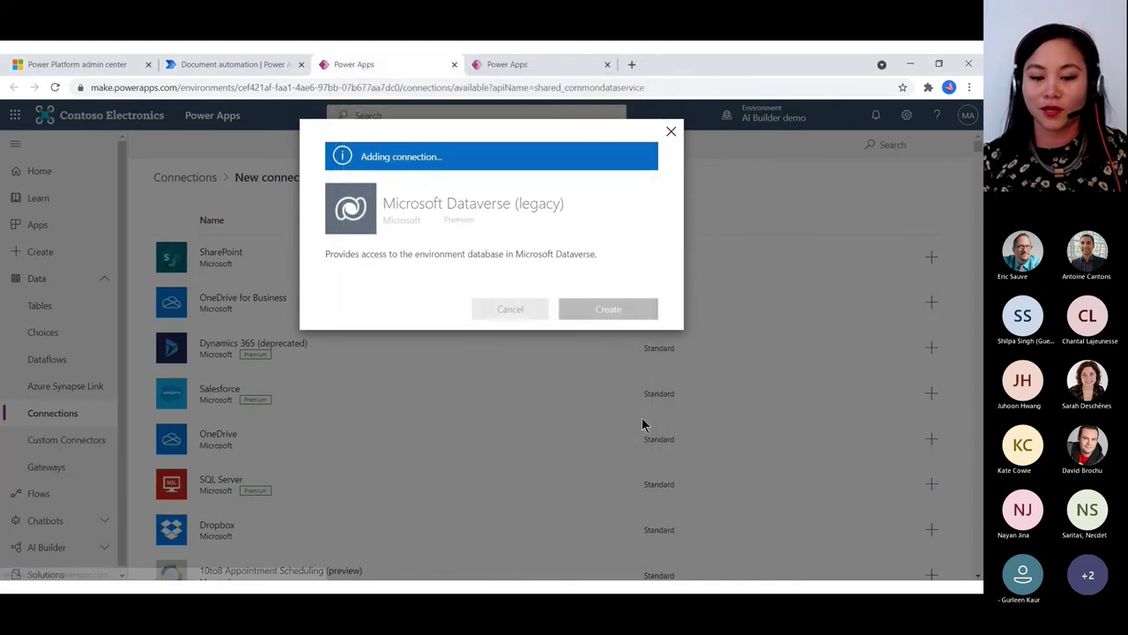
Return to the Custom documents solution setup and save its three connections to proceed to the configuration stage.
{"action": "left_click", "coordinate": [263, 65]}
{"action": "left_click", "coordinate": [559, 383]}
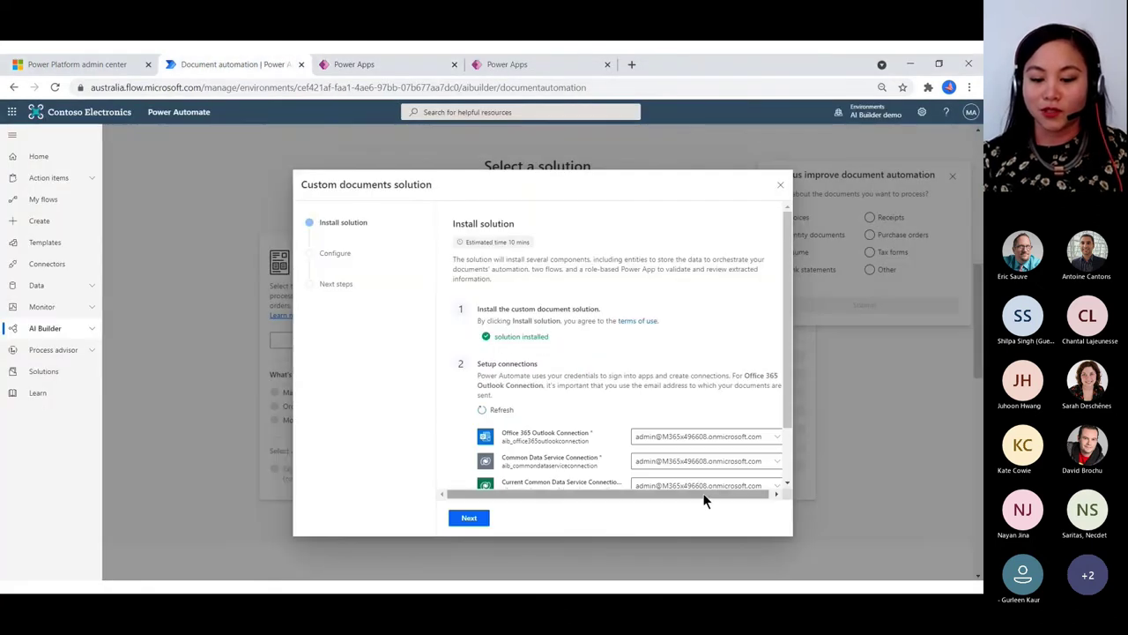
{"action": "left_click", "coordinate": [470, 518]}
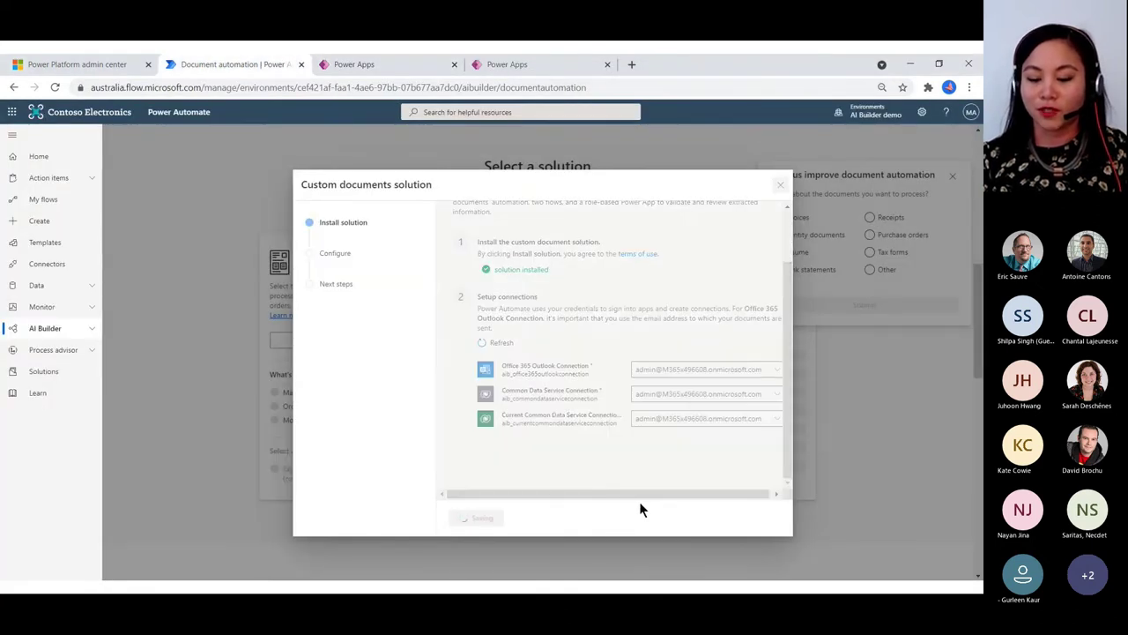
Open the roles and permissions documentation and examine the features available to each persona.
{"action": "right_click", "coordinate": [535, 302]}
{"action": "left_click", "coordinate": [575, 311]}
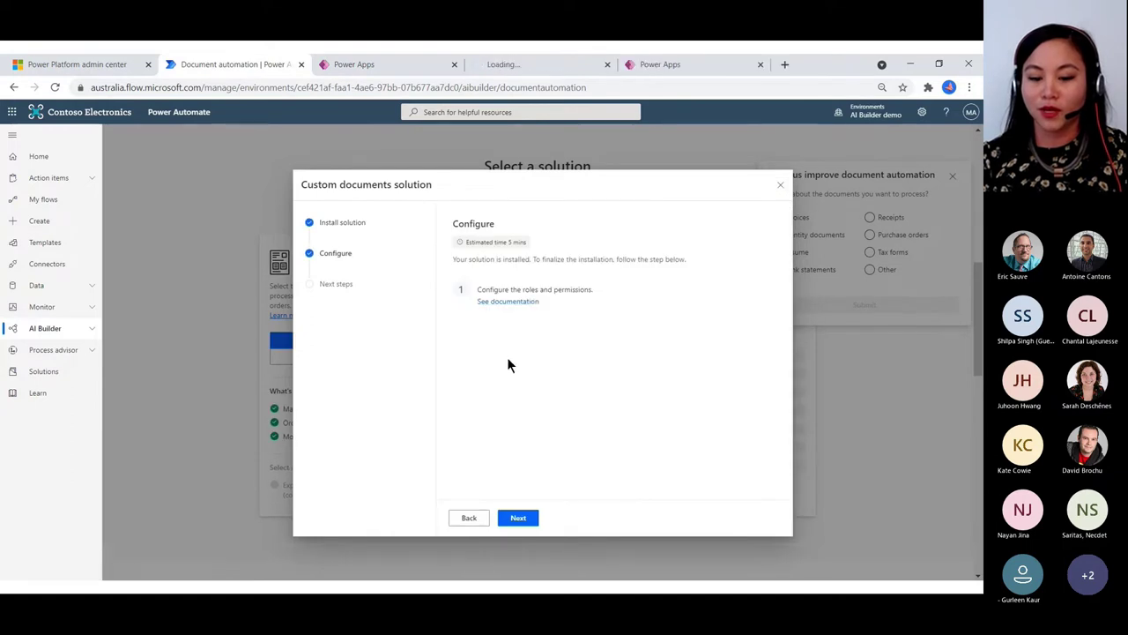
{"action": "left_click", "coordinate": [511, 64]}
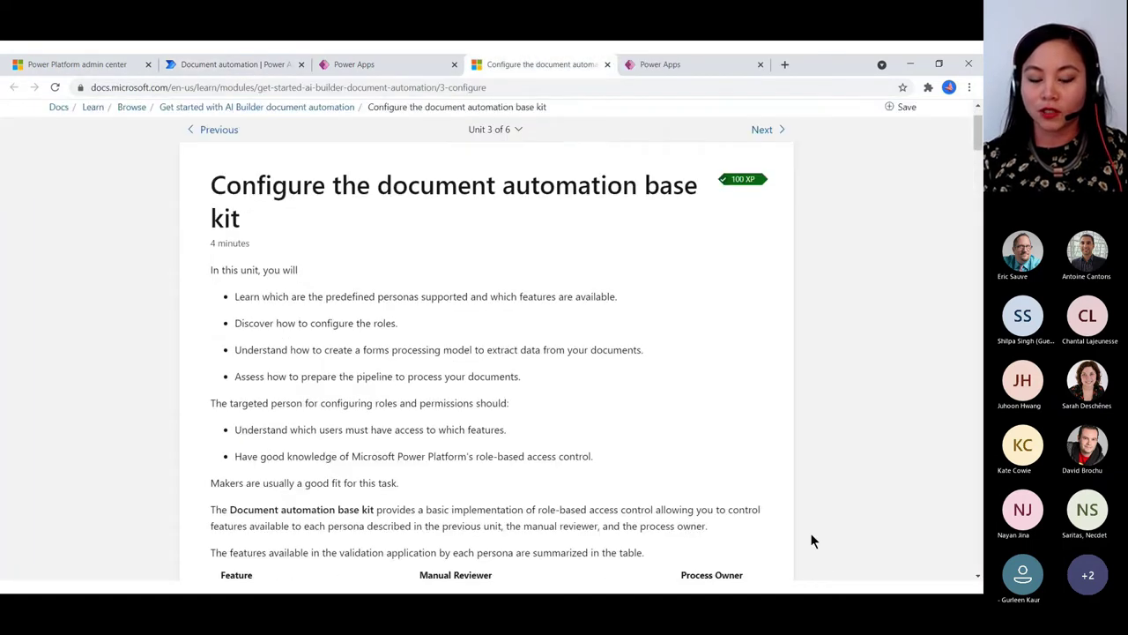
{"action": "scroll", "coordinate": [810, 533], "scroll_direction": "down", "scroll_amount": 5}
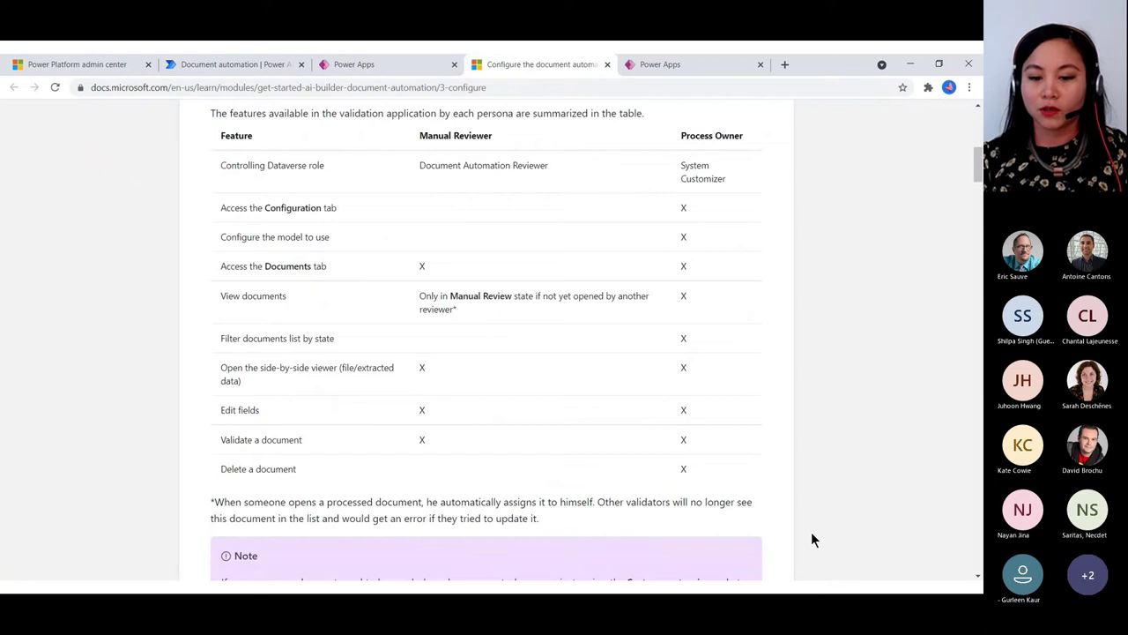
Finish the Custom documents solution setup after opening the solution explorer and the monitoring application in separate browser tabs.
{"action": "left_click", "coordinate": [267, 64]}
{"action": "left_click", "coordinate": [517, 518]}
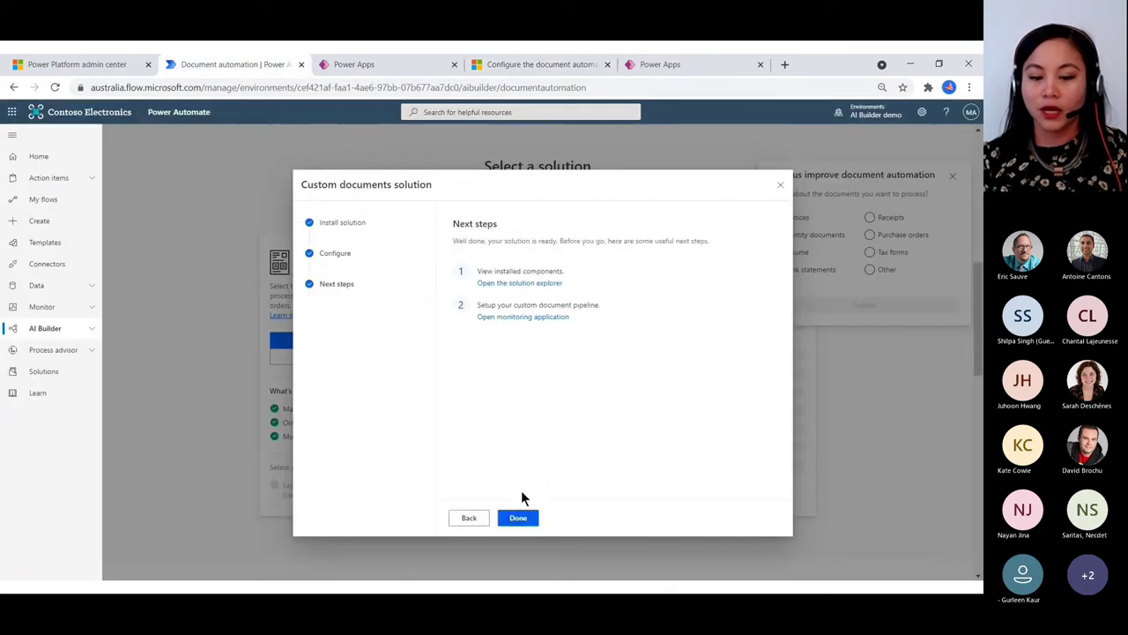
{"action": "right_click", "coordinate": [529, 283]}
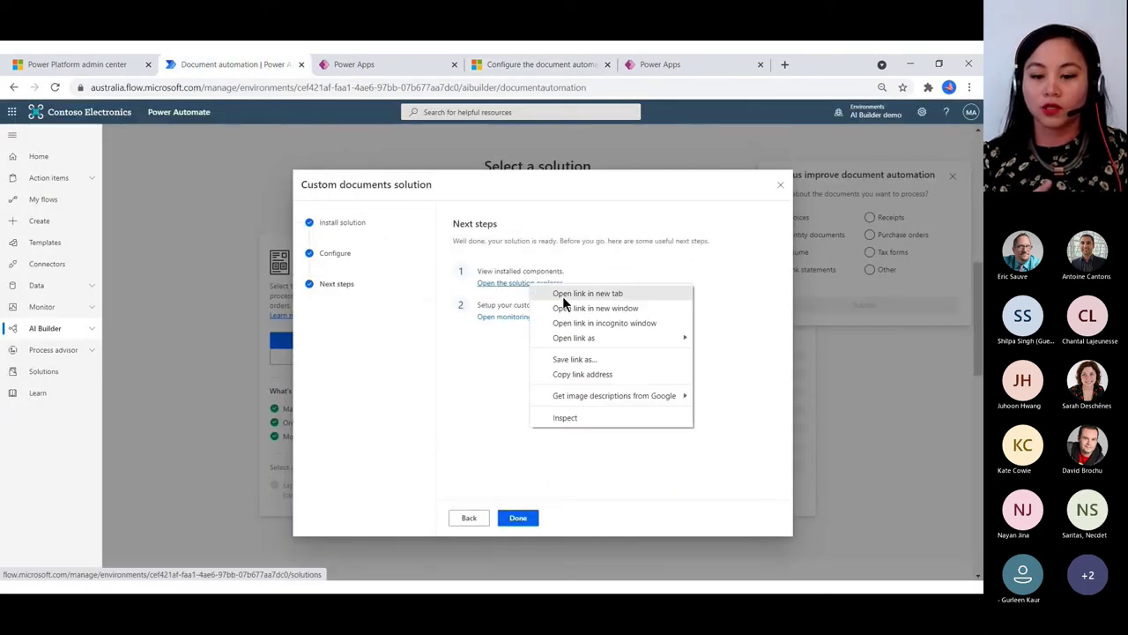
{"action": "left_click", "coordinate": [562, 296]}
{"action": "right_click", "coordinate": [564, 320]}
{"action": "left_click", "coordinate": [566, 323]}
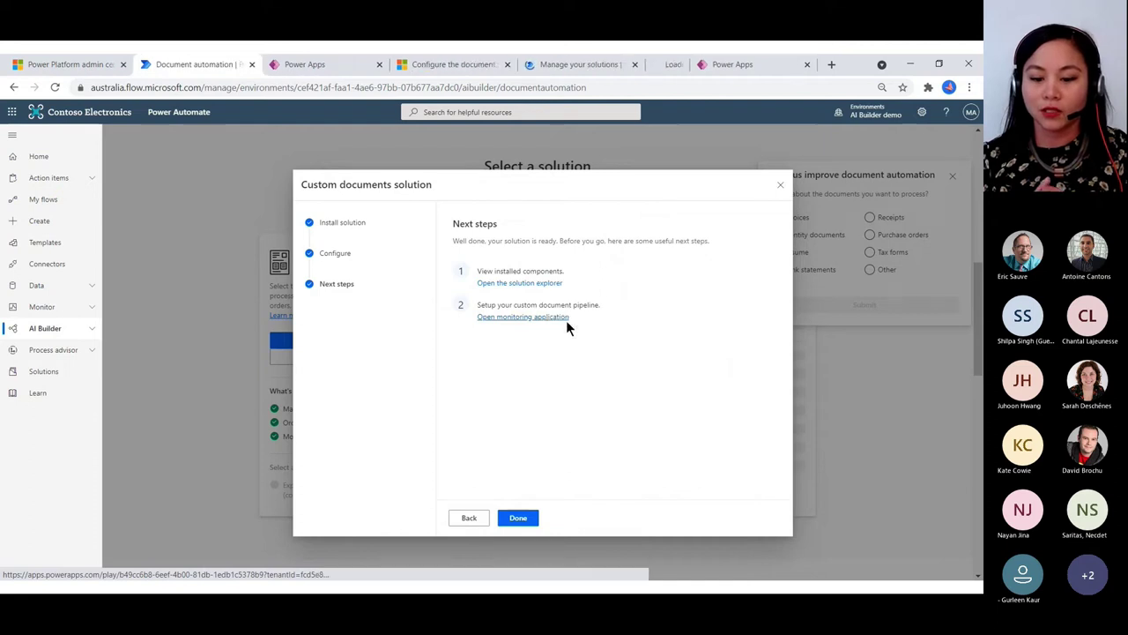
{"action": "left_click", "coordinate": [518, 521]}
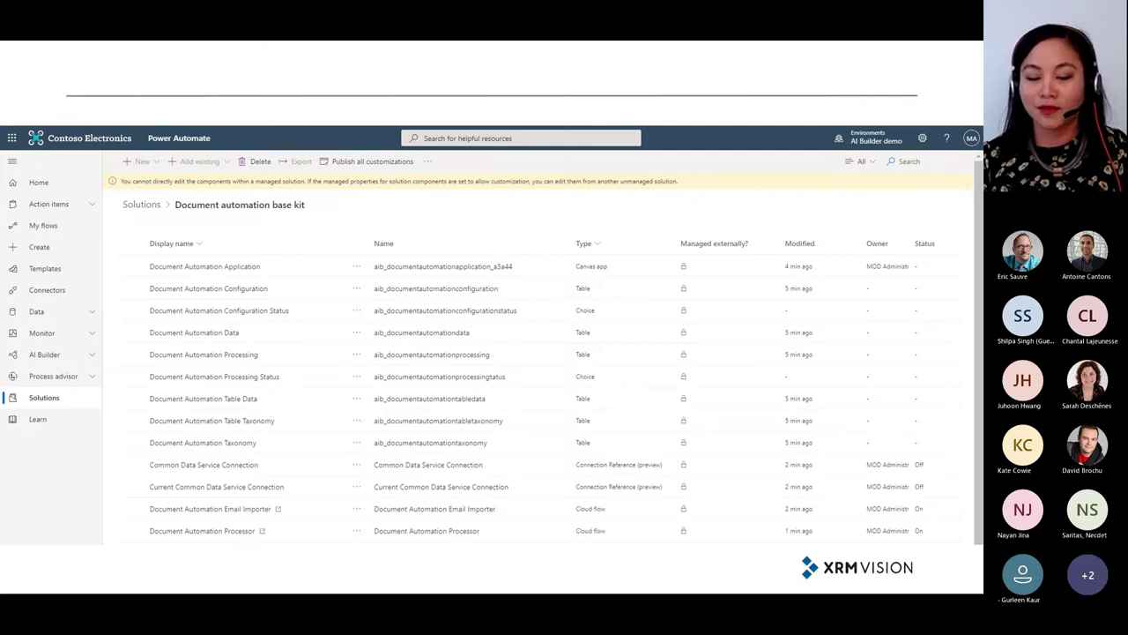
{"action": "key", "text": "Right"}
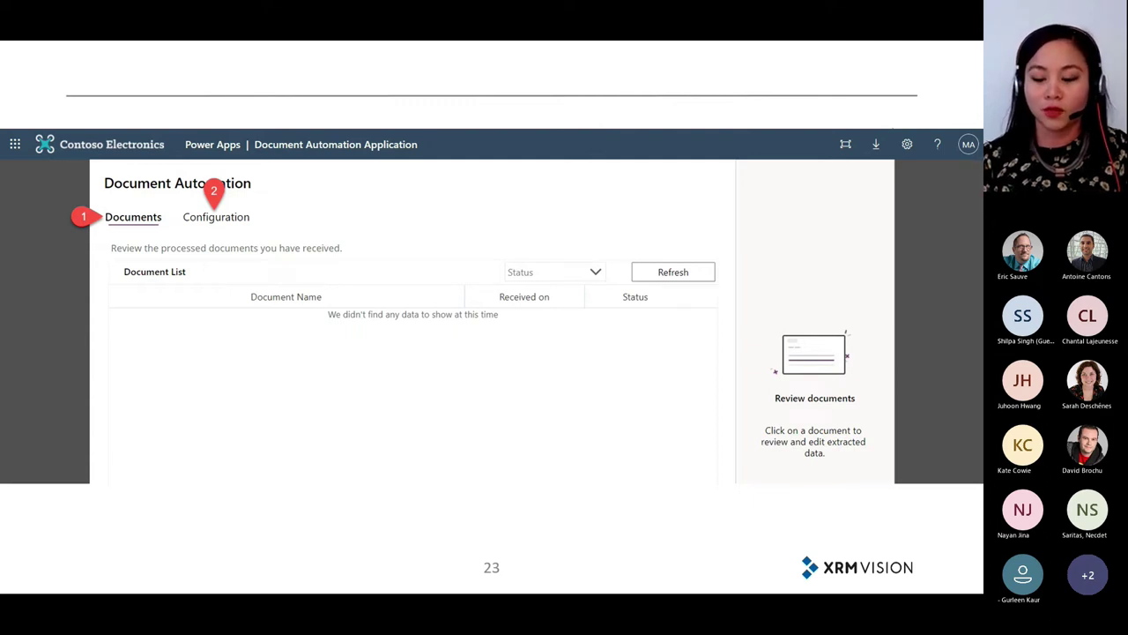
{"action": "key", "text": "Right"}
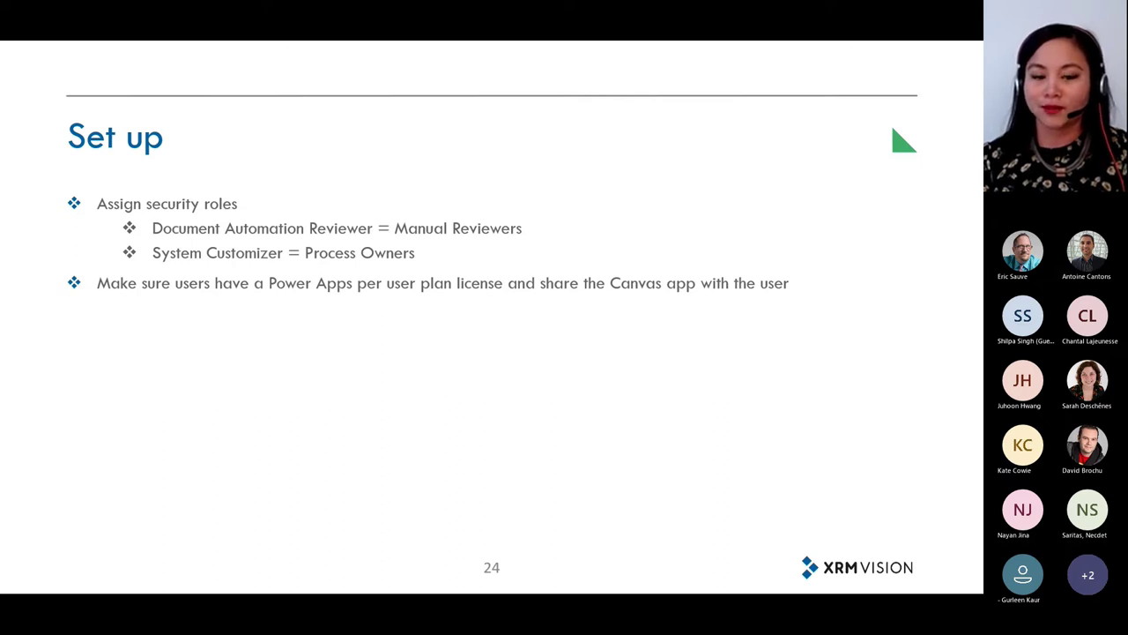
{"action": "key", "text": "Right"}
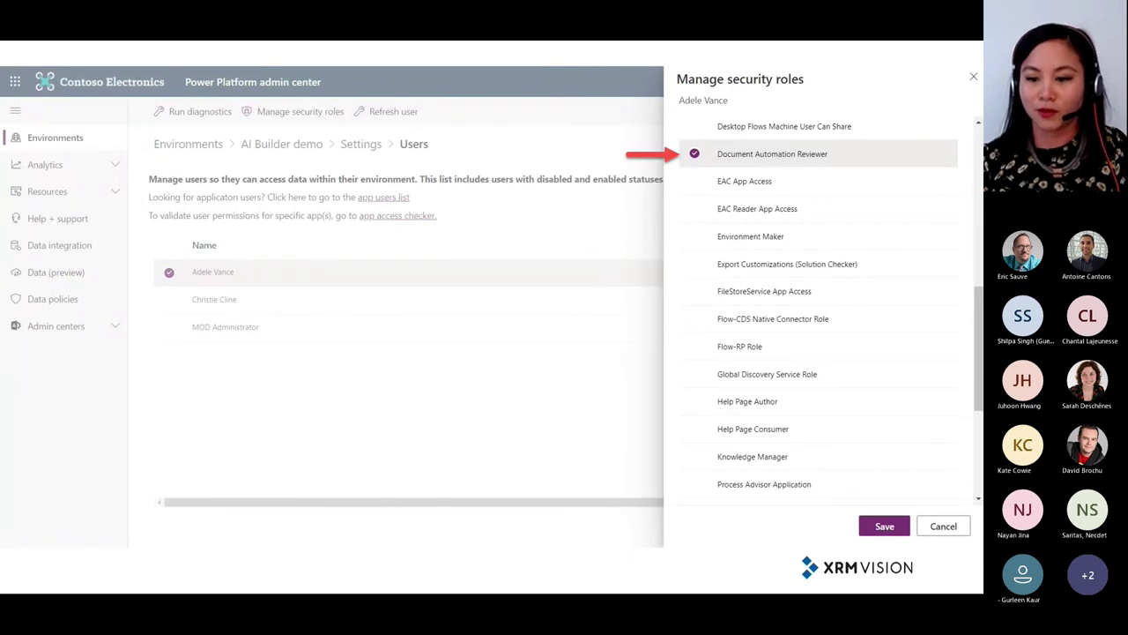
{"action": "key", "text": "Right"}
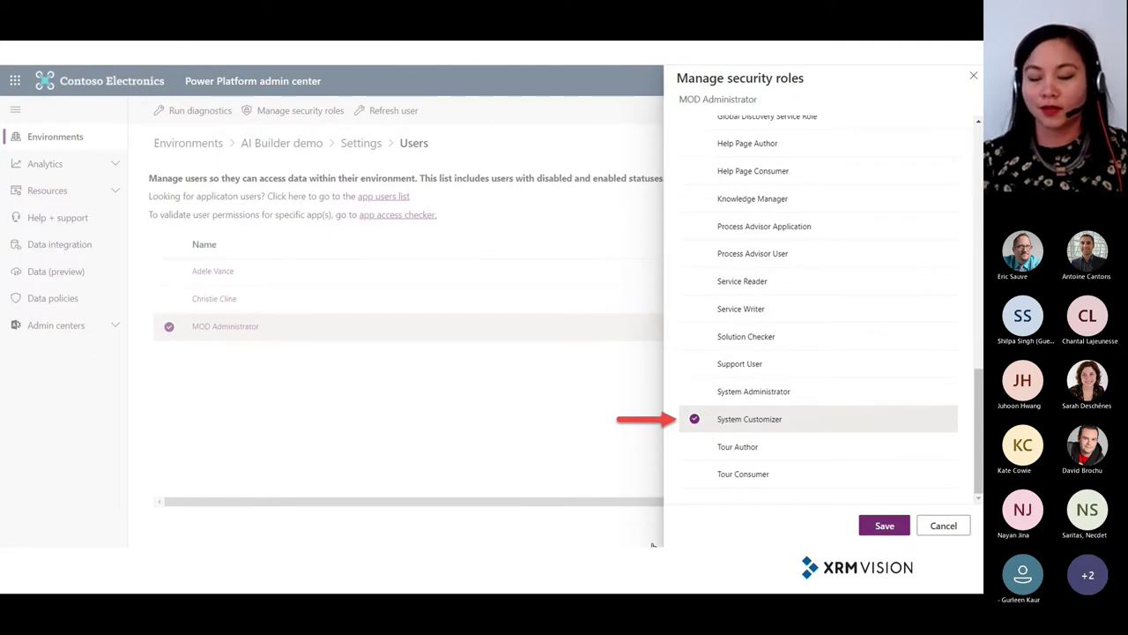
{"action": "key", "text": "Right"}
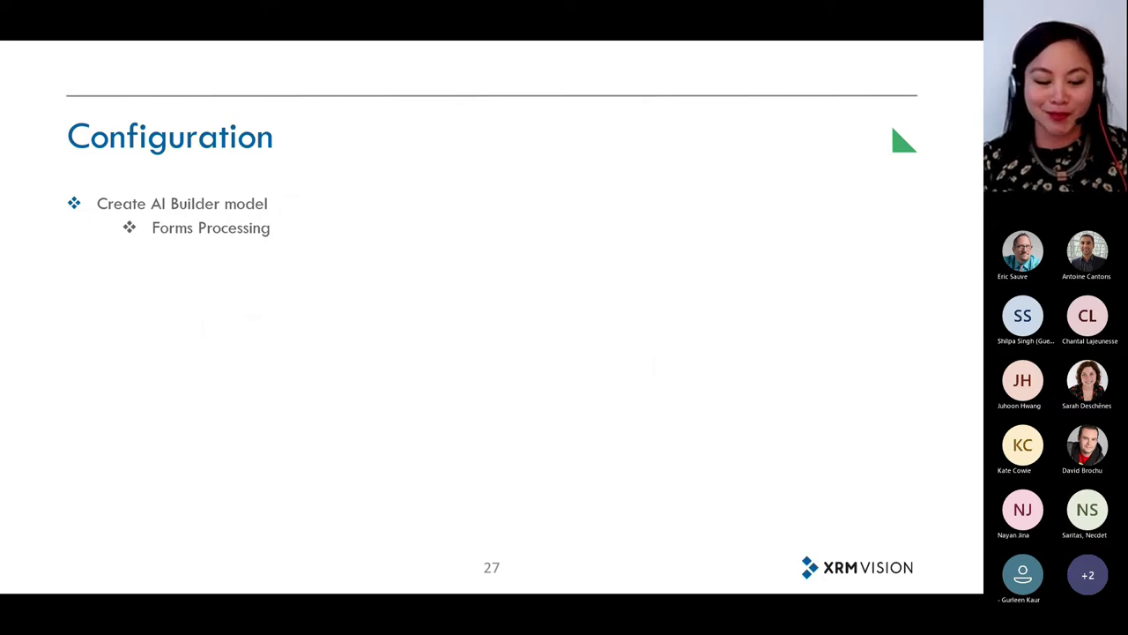
End the slide show and switch to the Power Automate home page in the AI Builder demo environment.
{"action": "key", "text": "Escape"}
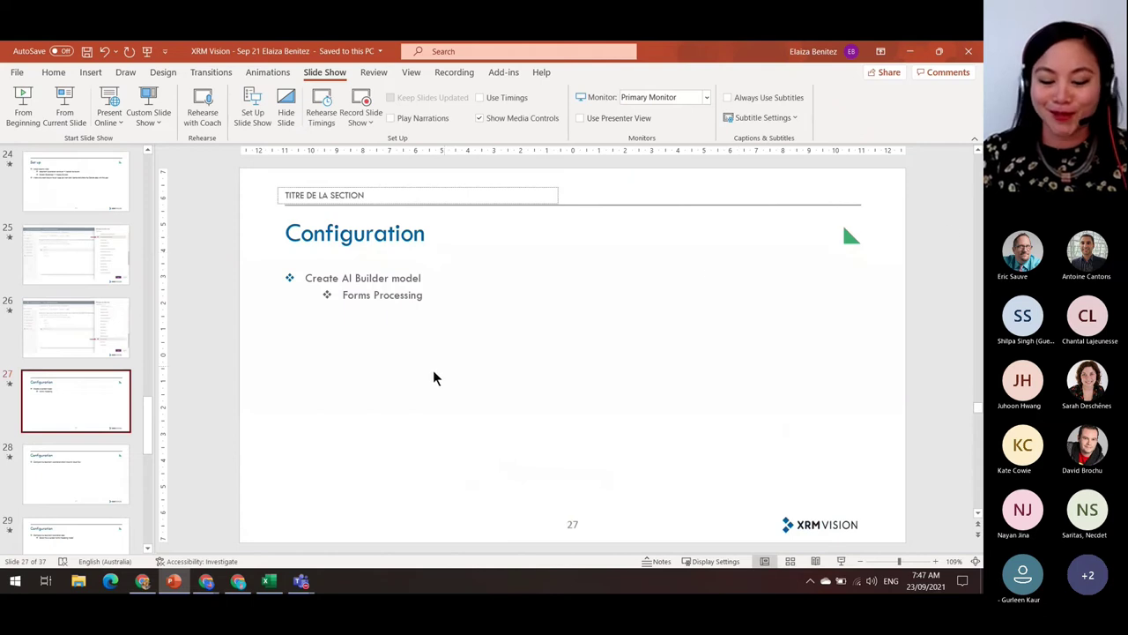
{"action": "mouse_move", "coordinate": [206, 582]}
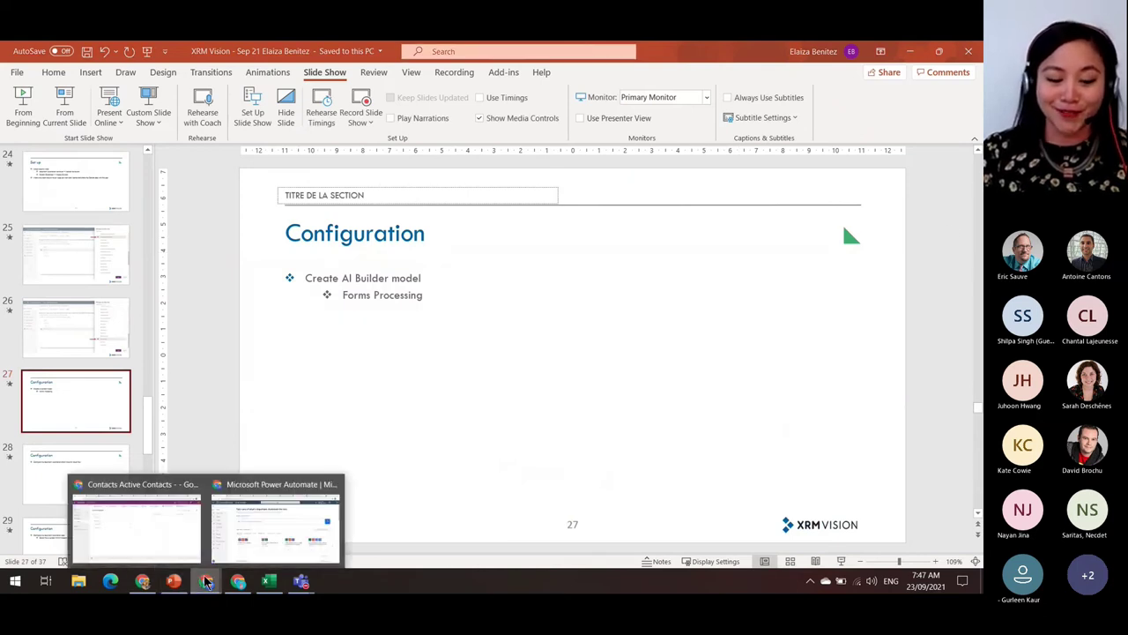
{"action": "mouse_move", "coordinate": [221, 538]}
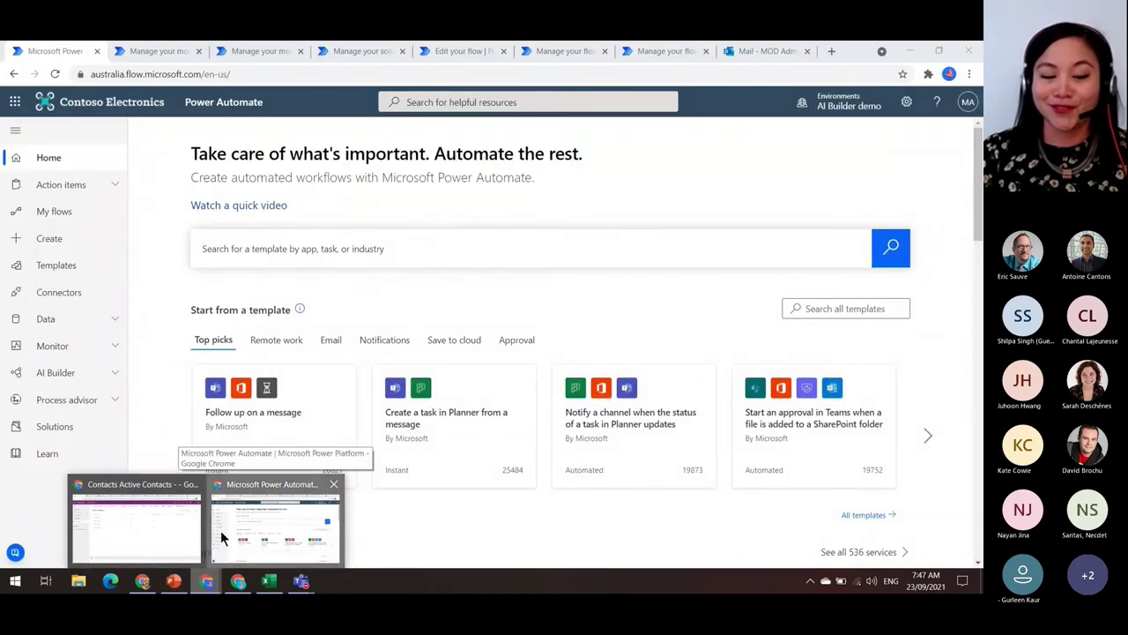
{"action": "left_click", "coordinate": [221, 538]}
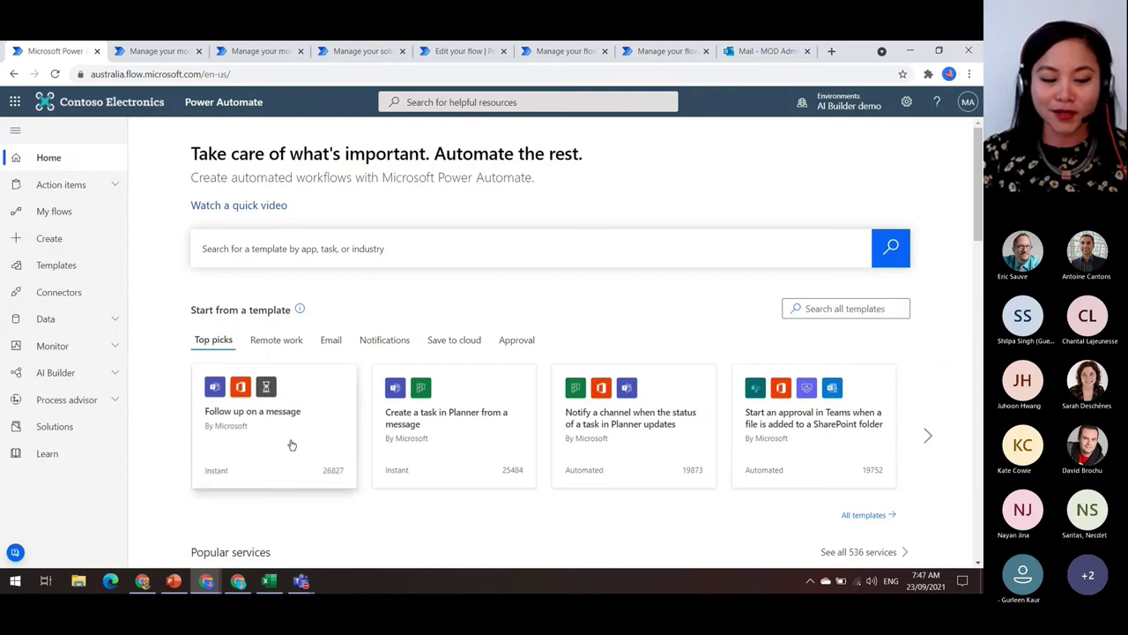
Start a new Form Processing model from the AI Builder build page and name it Demo for today.
{"action": "left_click", "coordinate": [107, 375]}
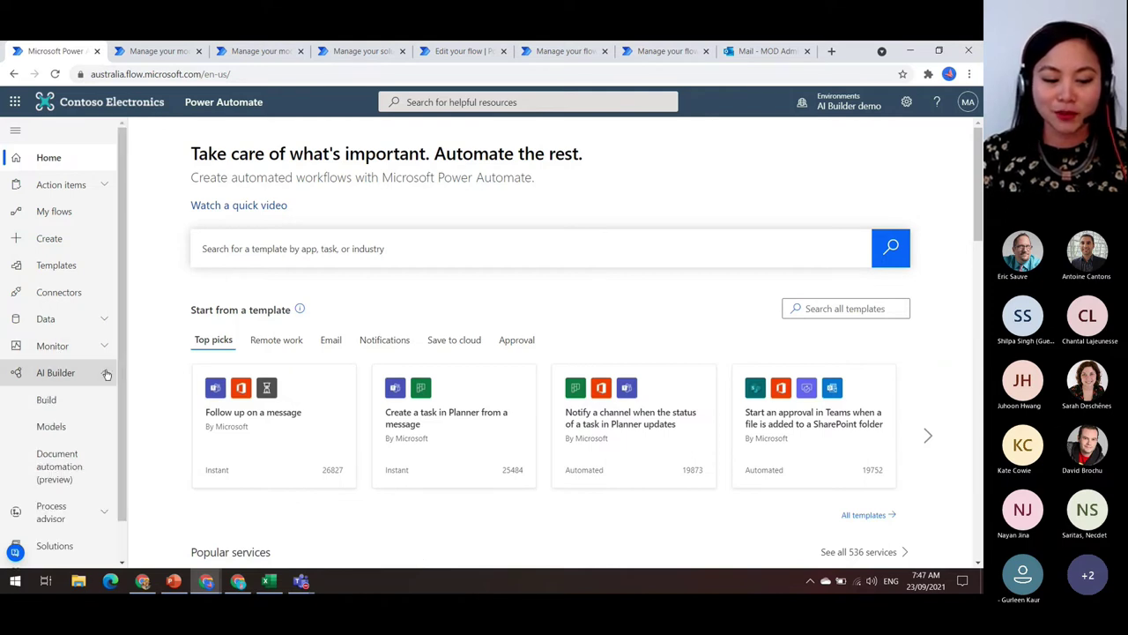
{"action": "left_click", "coordinate": [80, 409]}
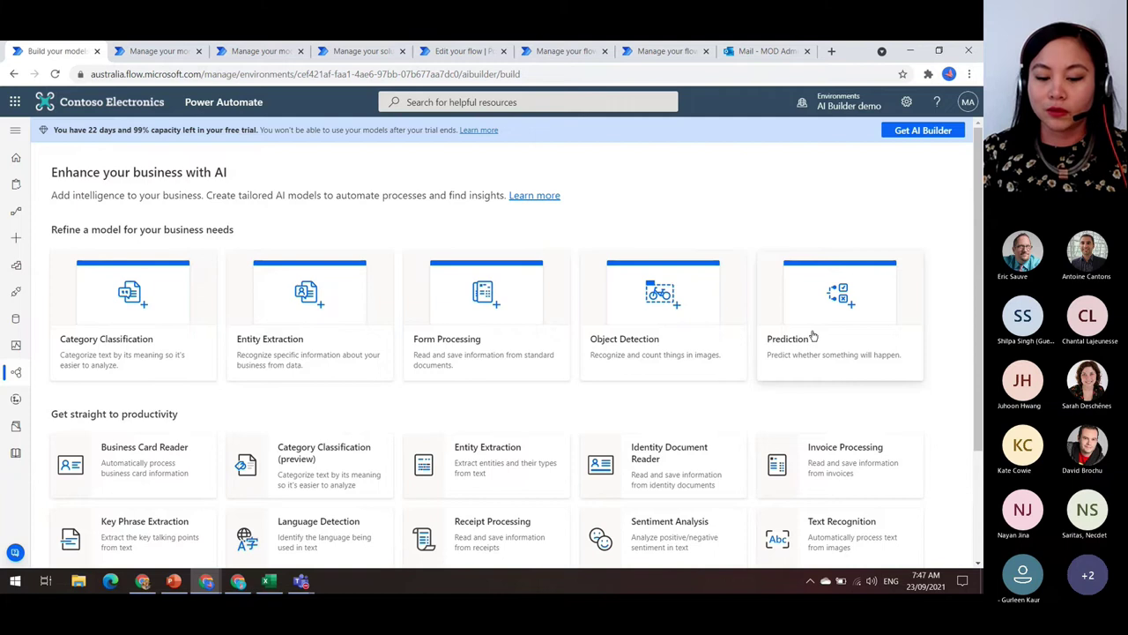
{"action": "left_click", "coordinate": [446, 350]}
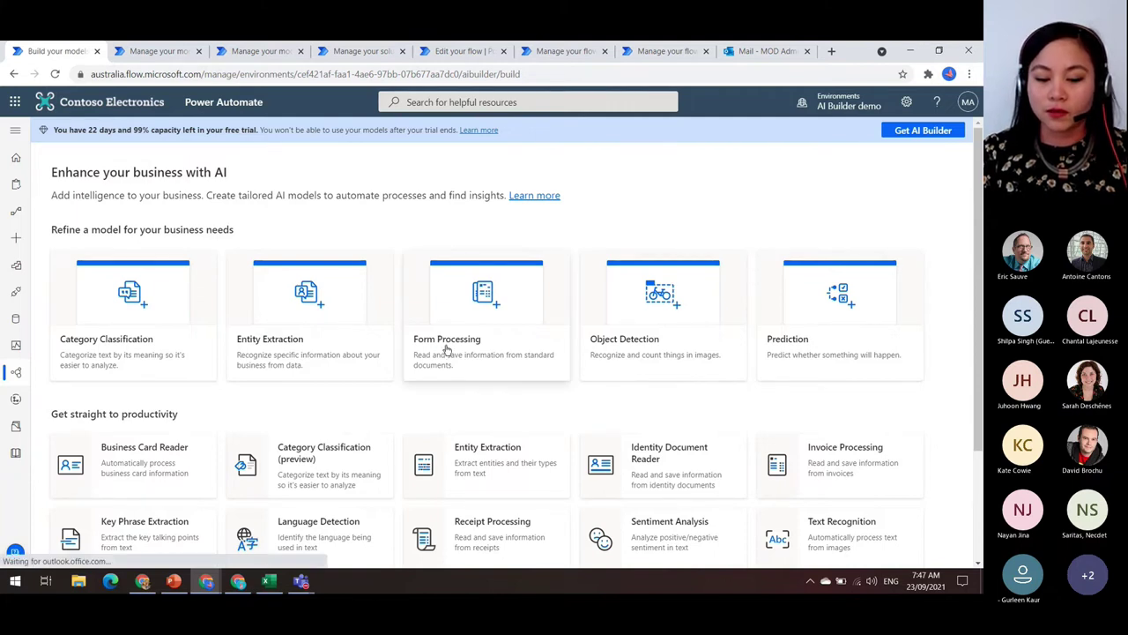
{"action": "left_click", "coordinate": [447, 350]}
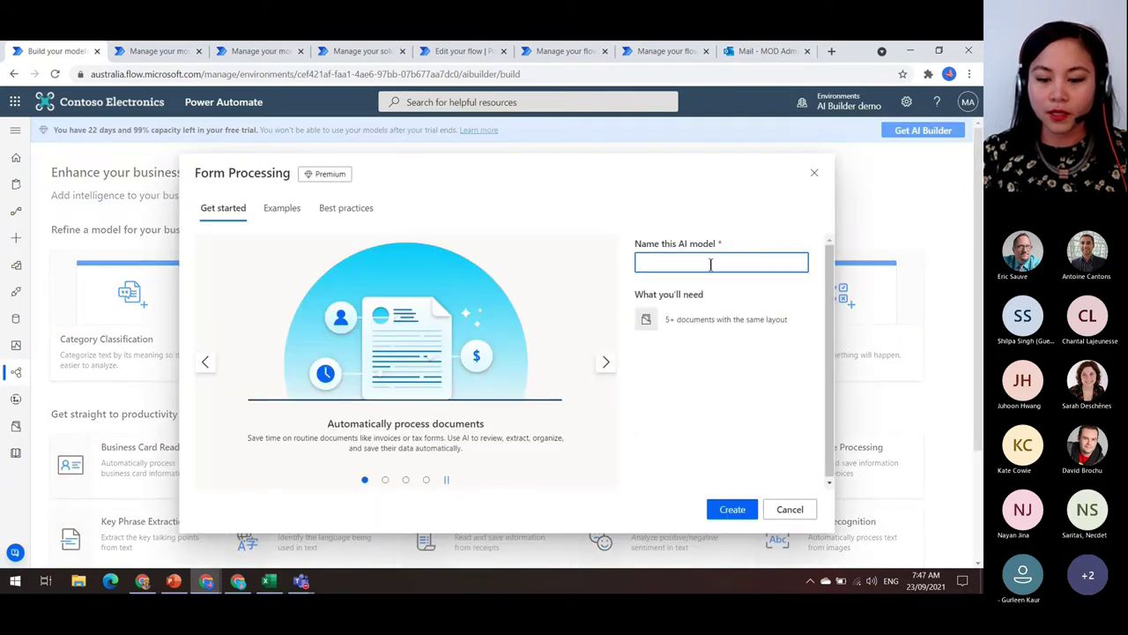
{"action": "type", "text": "De"}
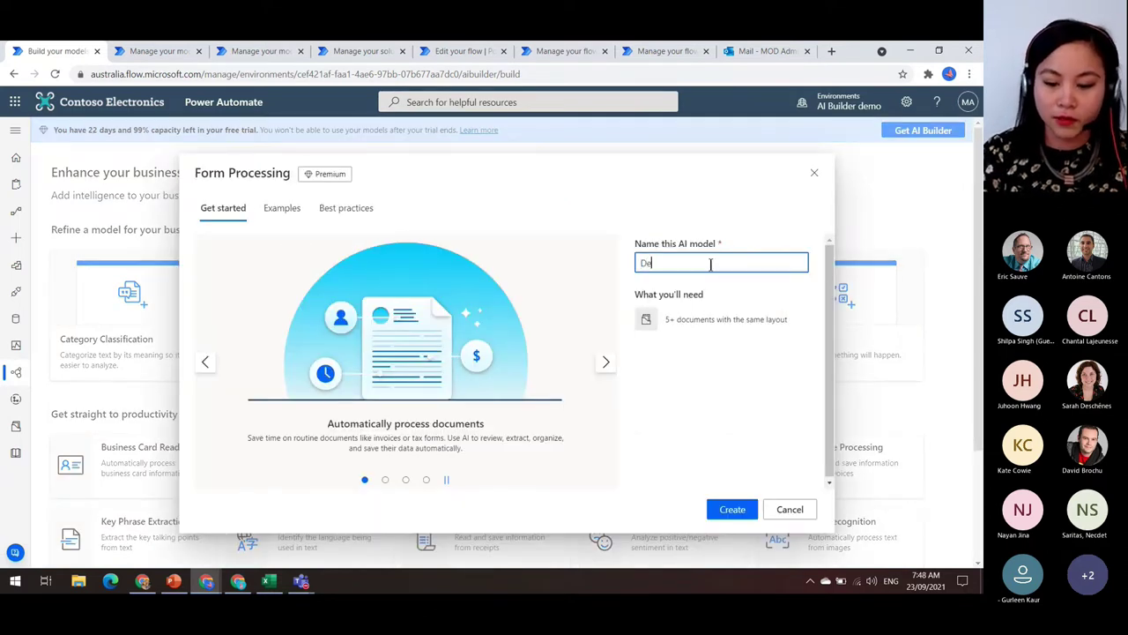
{"action": "type", "text": "mo for today"}
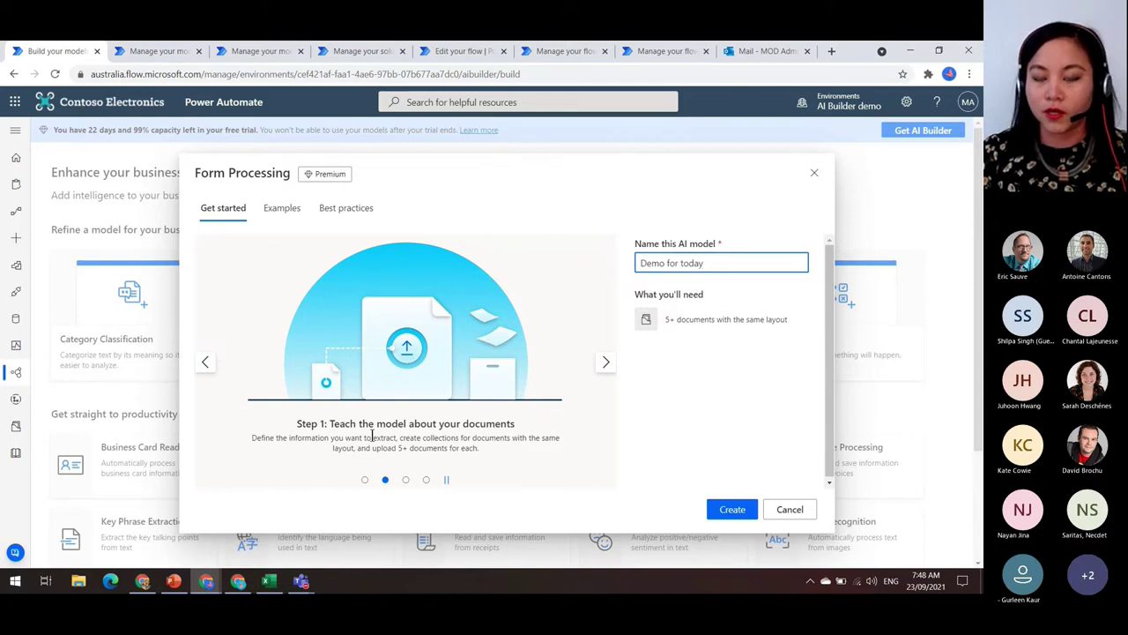
Examine the getting-started steps for form processing and compare the invoice and mortgage statement examples.
{"action": "left_click", "coordinate": [606, 372]}
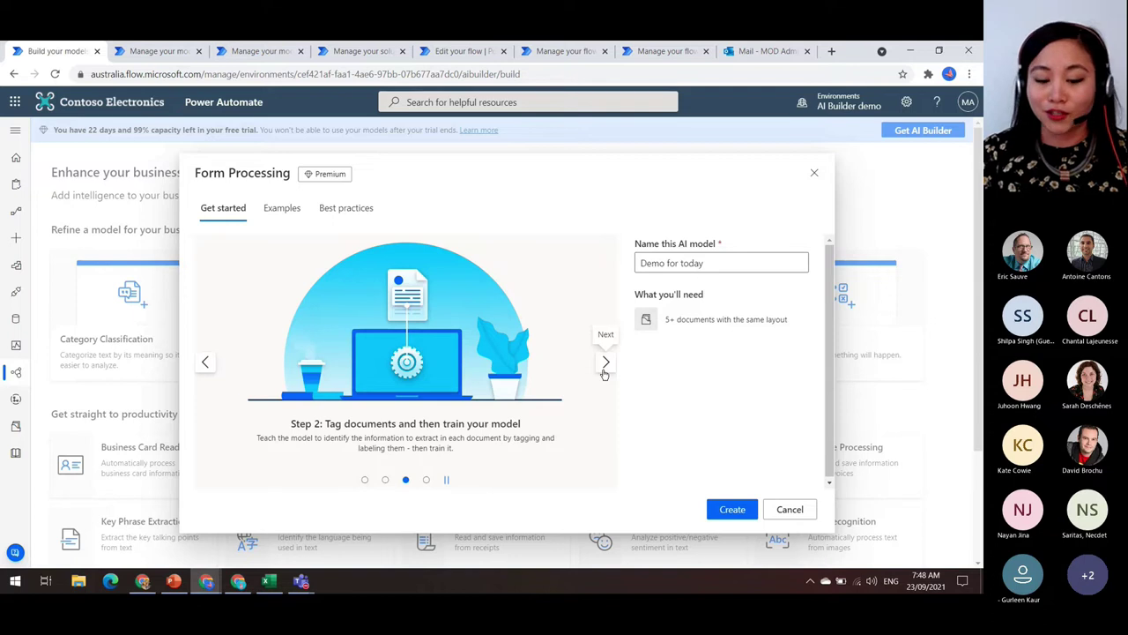
{"action": "left_click", "coordinate": [606, 374]}
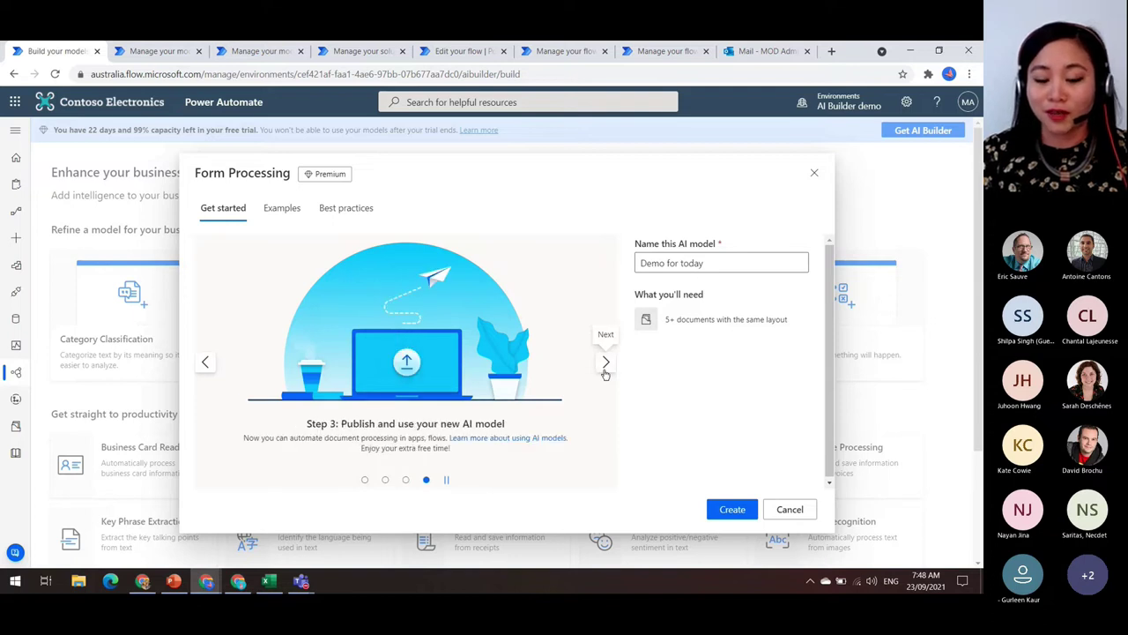
{"action": "left_click", "coordinate": [282, 211]}
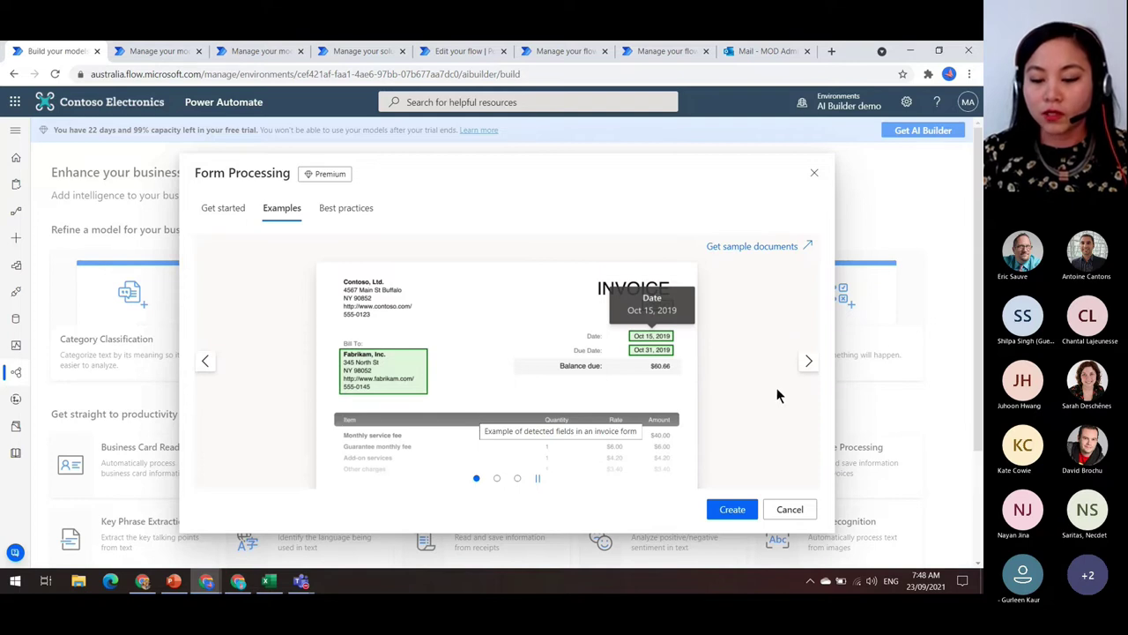
{"action": "left_click", "coordinate": [806, 363]}
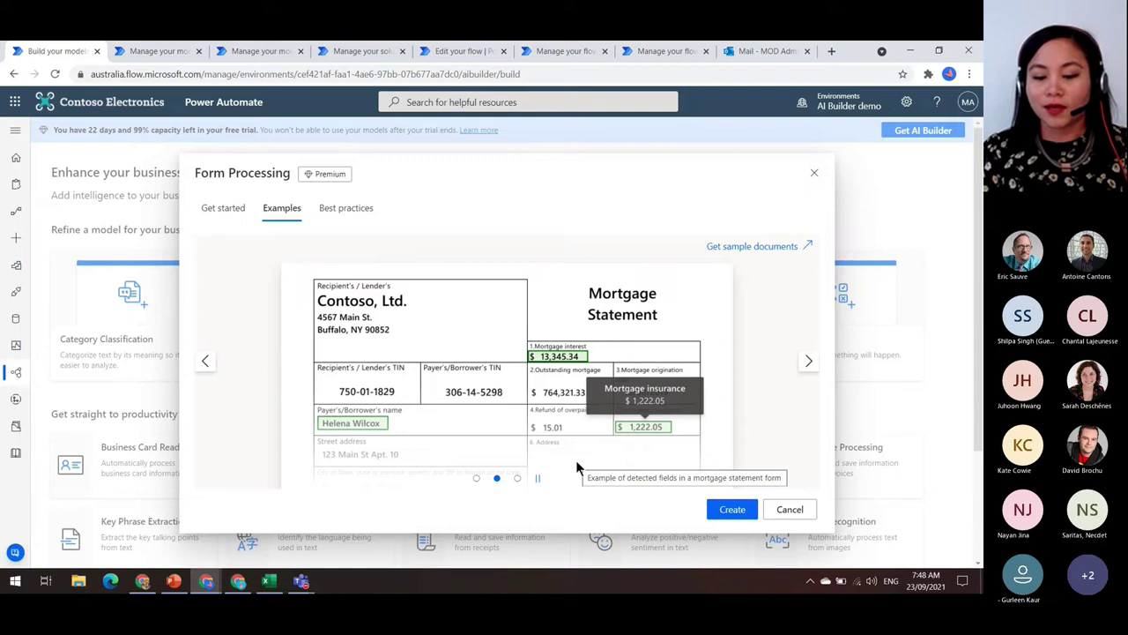
{"action": "left_click", "coordinate": [206, 362]}
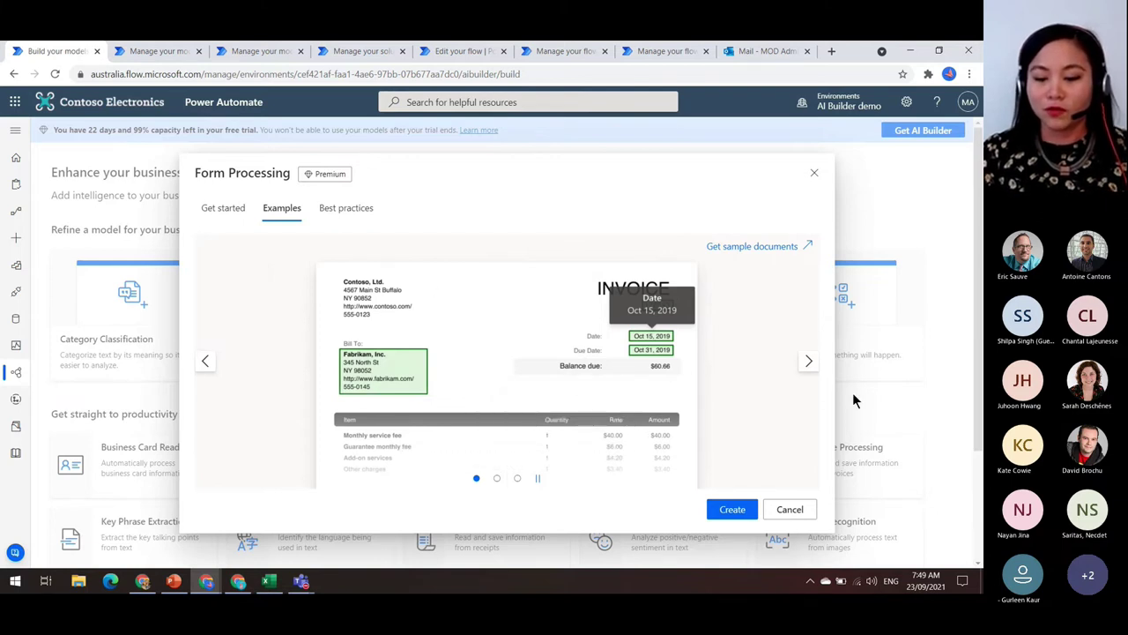
{"action": "left_click", "coordinate": [806, 364]}
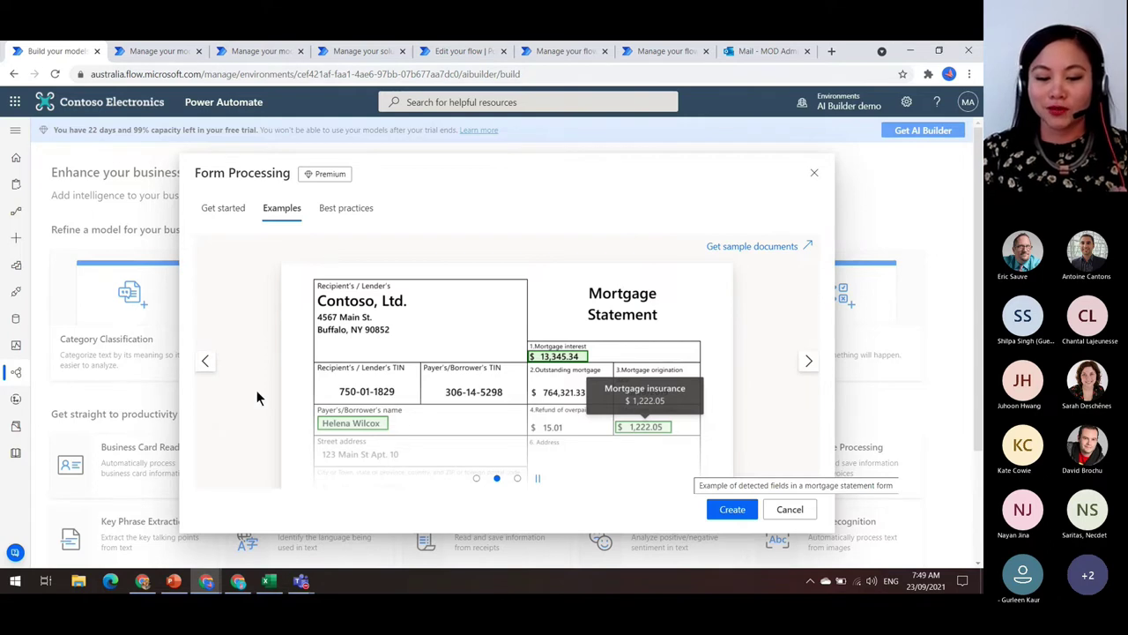
{"action": "left_click", "coordinate": [204, 363]}
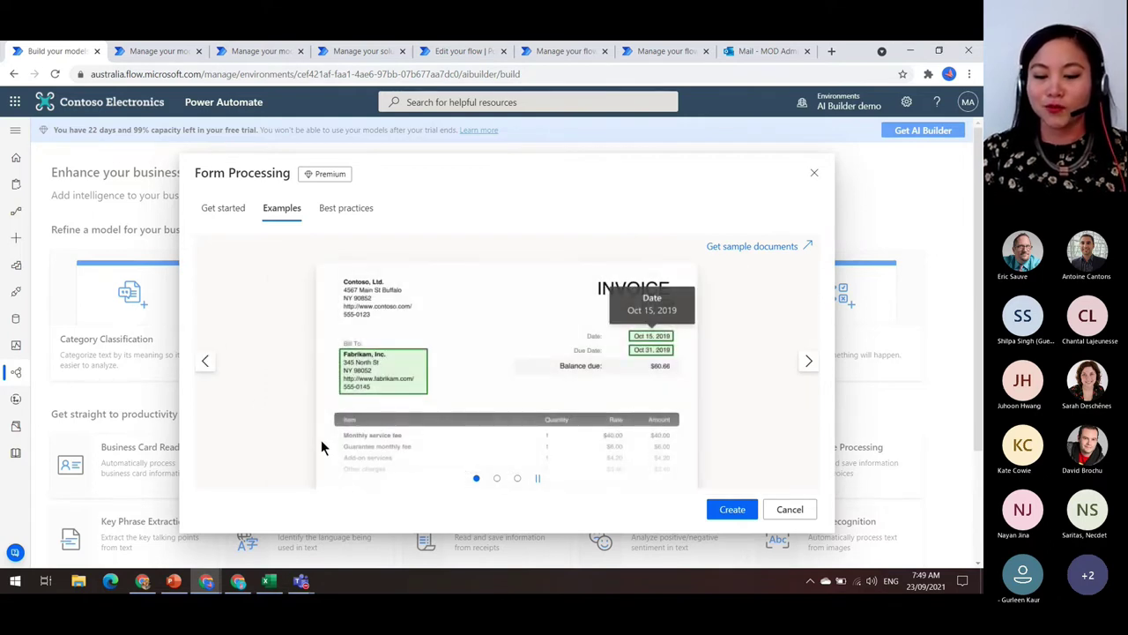
{"action": "left_click", "coordinate": [810, 372]}
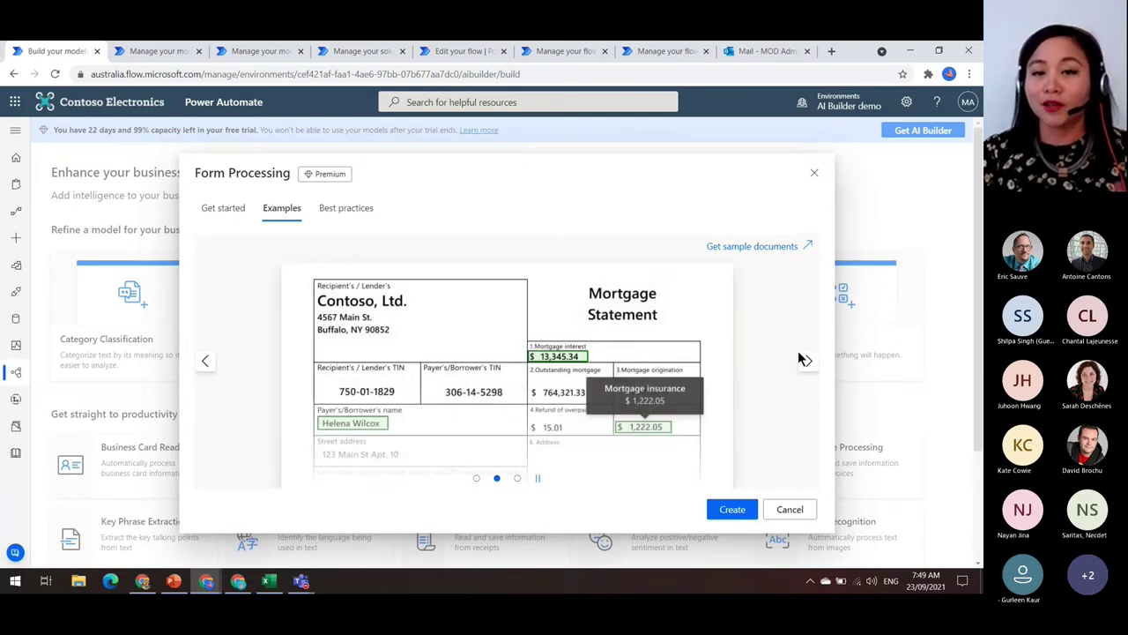
Review the best practices for form processing documents and create the Demo for today model.
{"action": "left_click", "coordinate": [343, 218]}
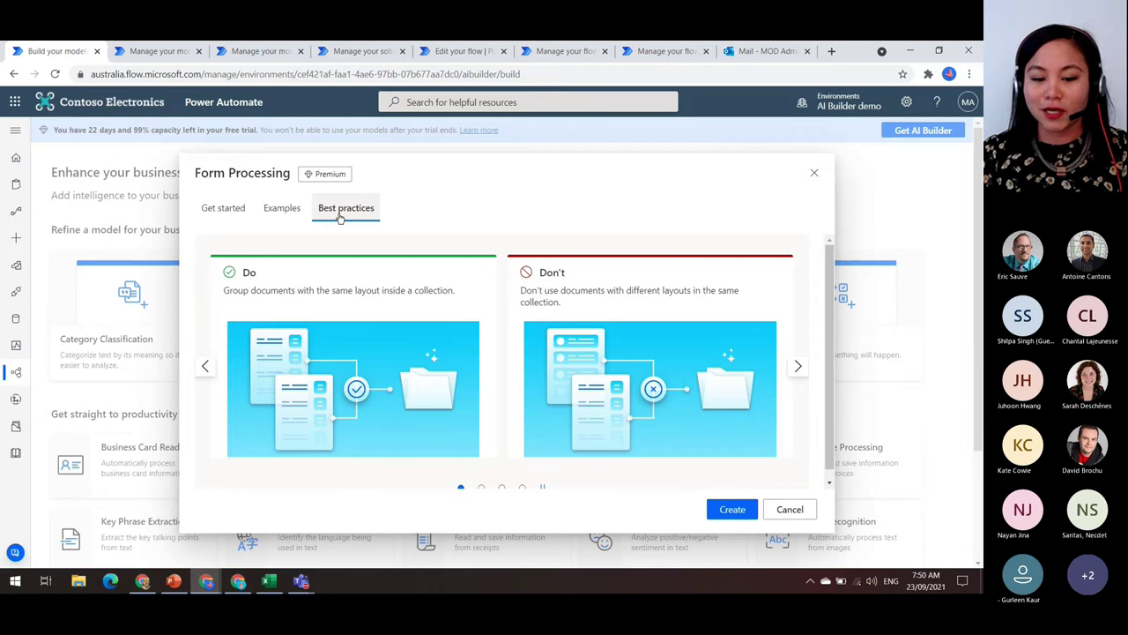
{"action": "left_click", "coordinate": [798, 369]}
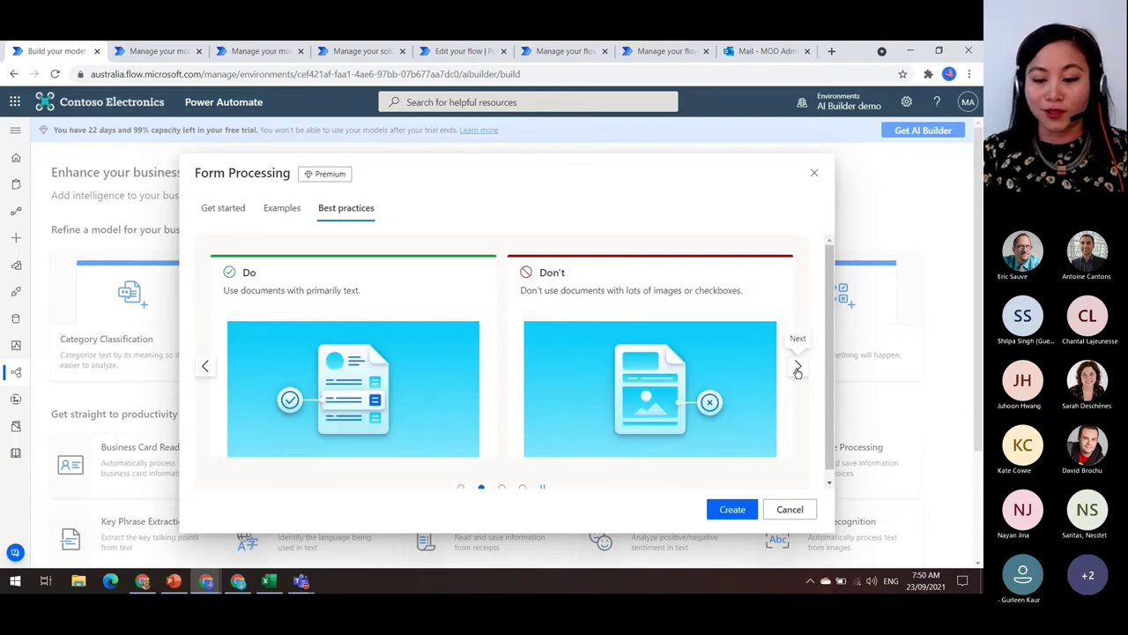
{"action": "left_click", "coordinate": [798, 369]}
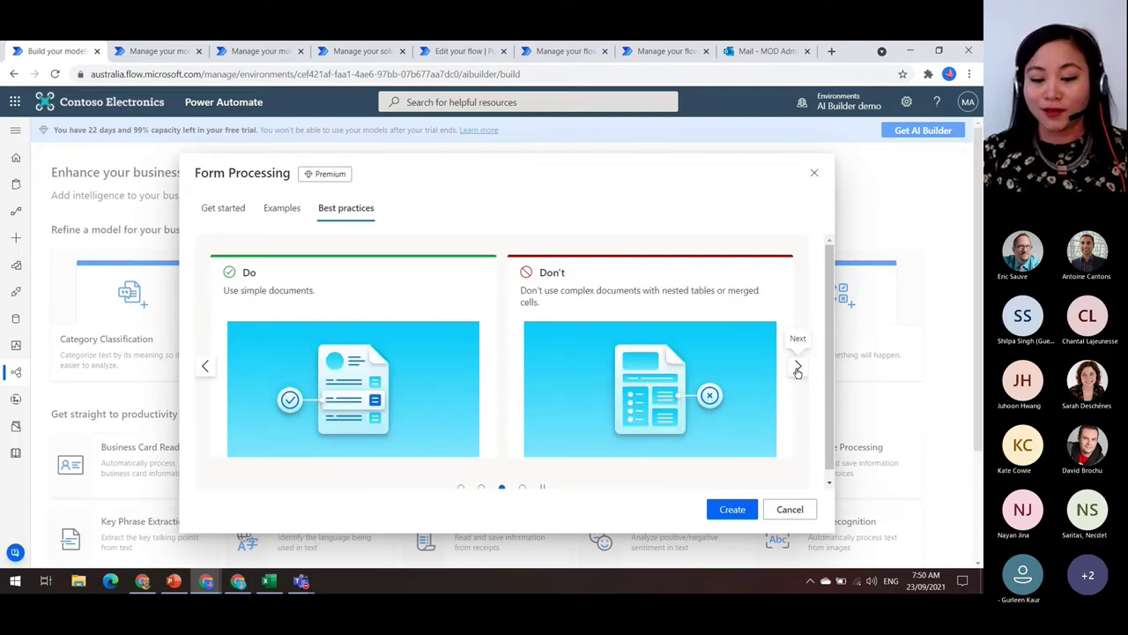
{"action": "left_click", "coordinate": [221, 208]}
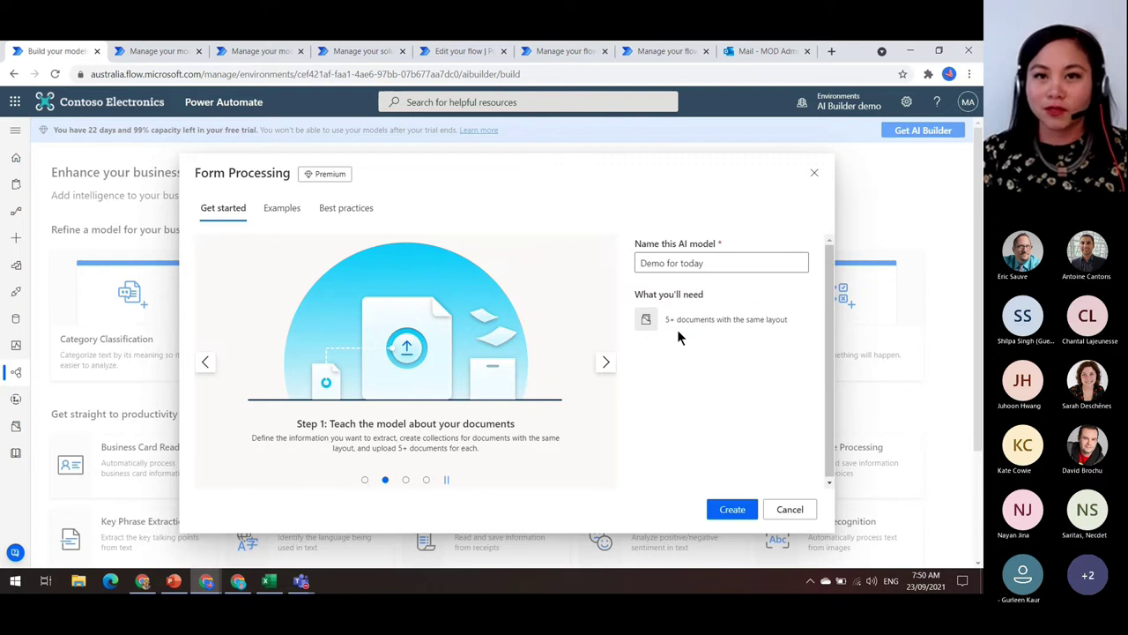
{"action": "left_click", "coordinate": [745, 512]}
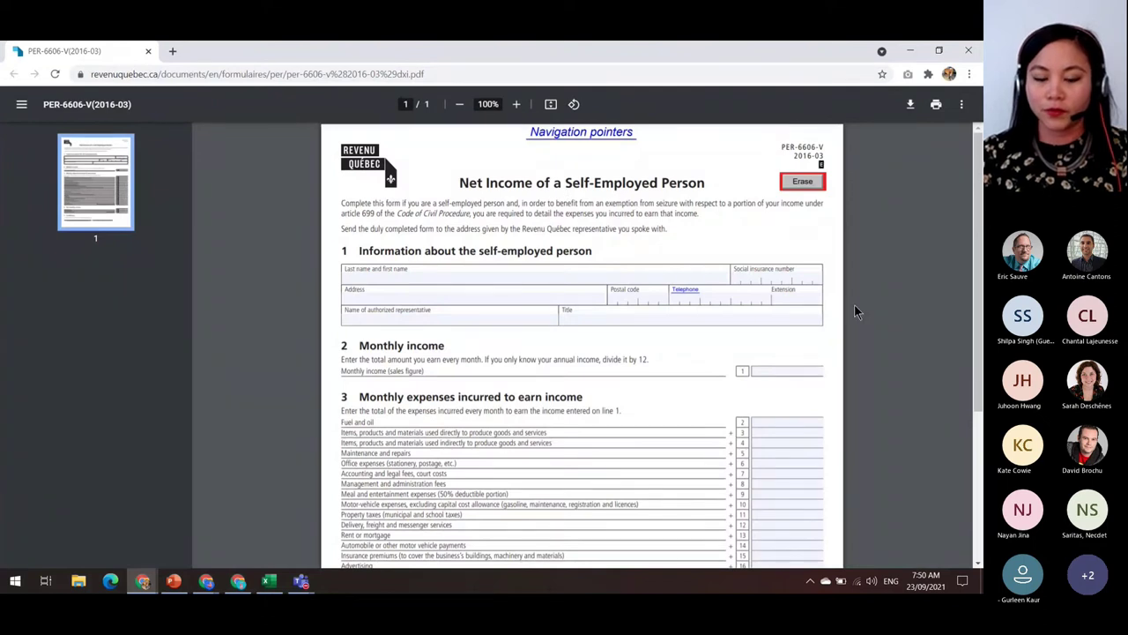
Examine the blank Net Income of a Self-Employed Person form and the list of field names in the Fields workbook in Excel.
{"action": "scroll", "coordinate": [332, 279], "scroll_direction": "down", "scroll_amount": 1}
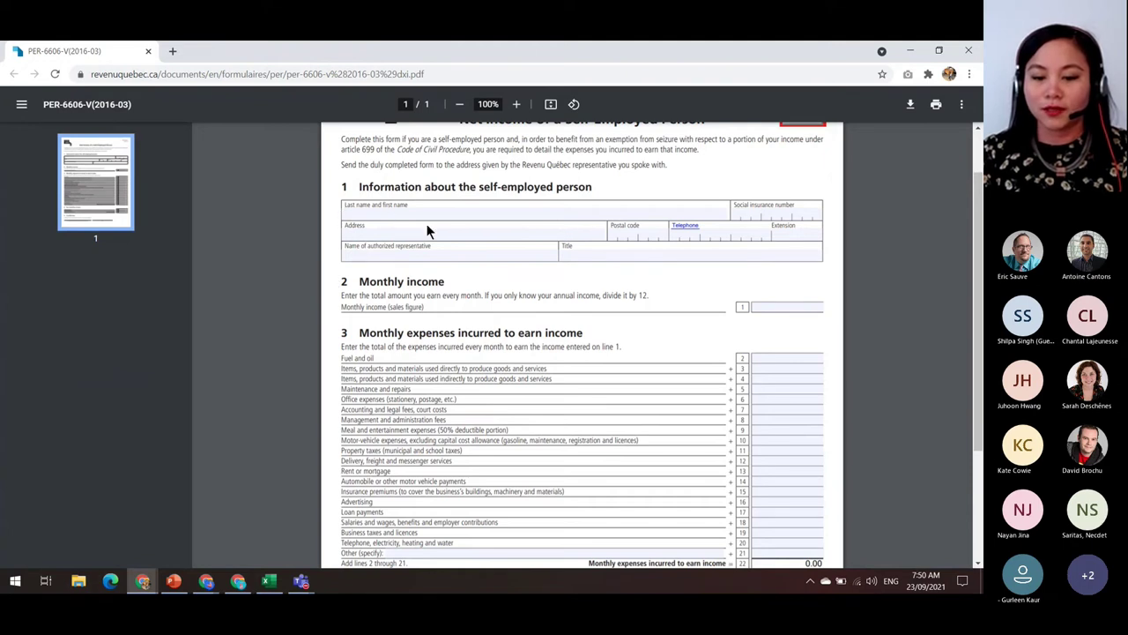
{"action": "left_click", "coordinate": [911, 53]}
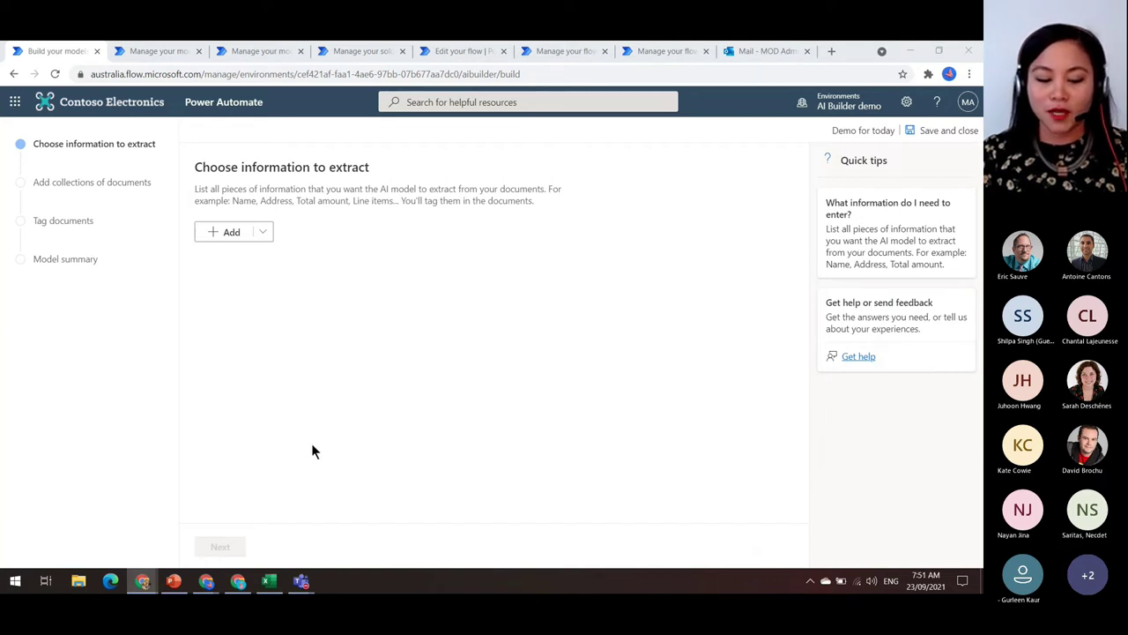
{"action": "left_click", "coordinate": [269, 581]}
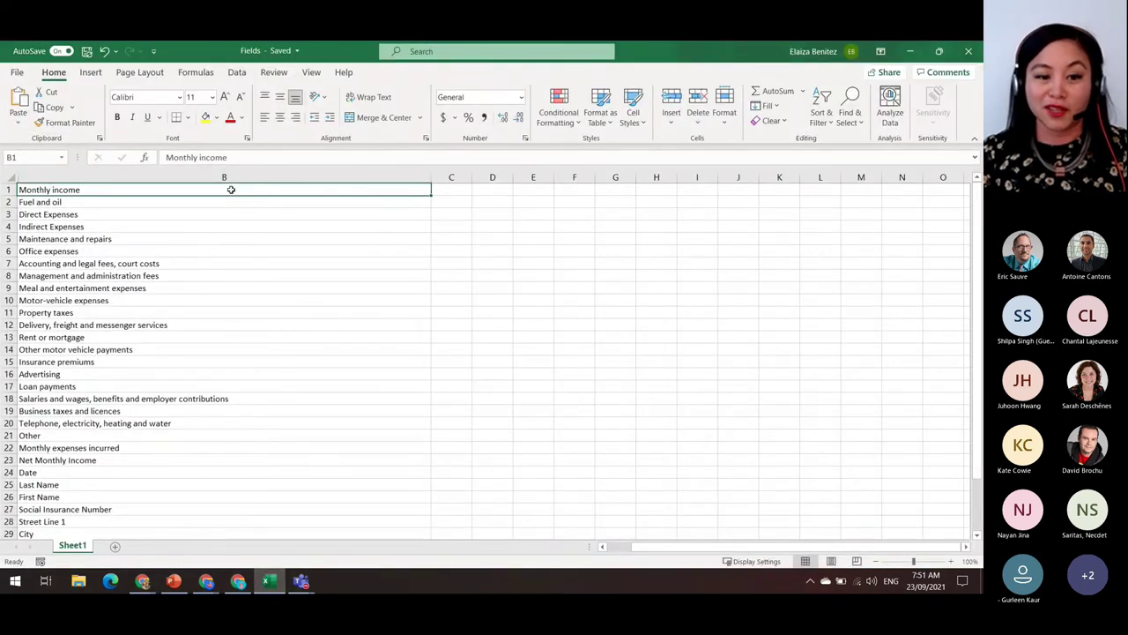
{"action": "scroll", "coordinate": [264, 449], "scroll_direction": "down", "scroll_amount": 3}
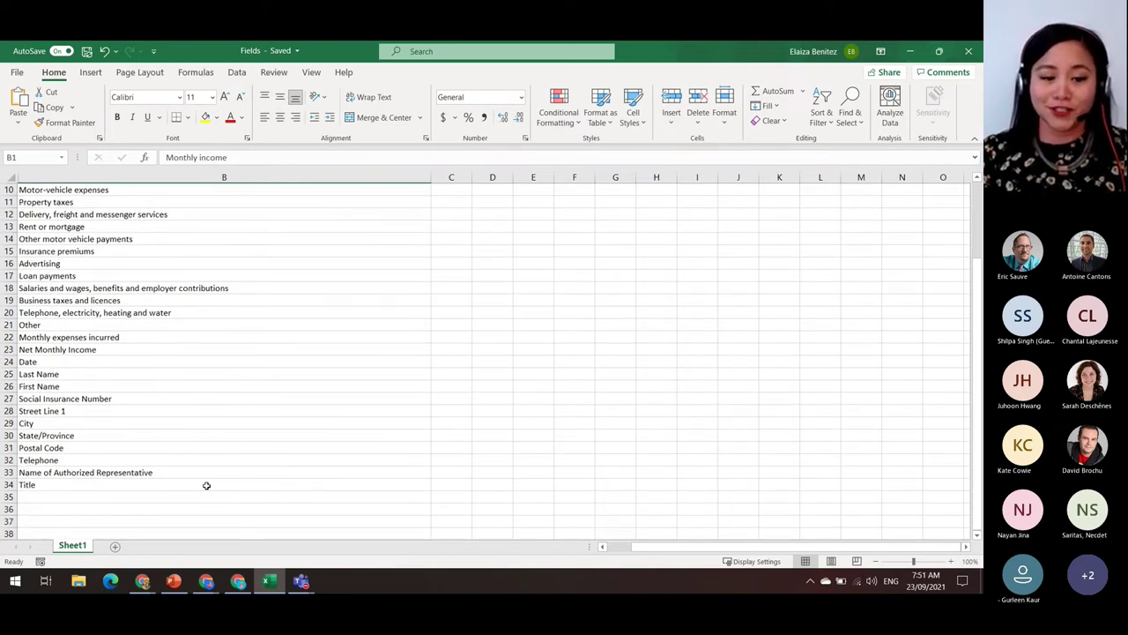
{"action": "scroll", "coordinate": [207, 485], "scroll_direction": "up", "scroll_amount": 3}
Copy Monthly income from cell B1 of the Fields workbook and add it as a field to extract in the Power Automate model.
{"action": "left_click_drag", "start_coordinate": [233, 158], "coordinate": [136, 159]}
{"action": "key", "text": "ctrl+c"}
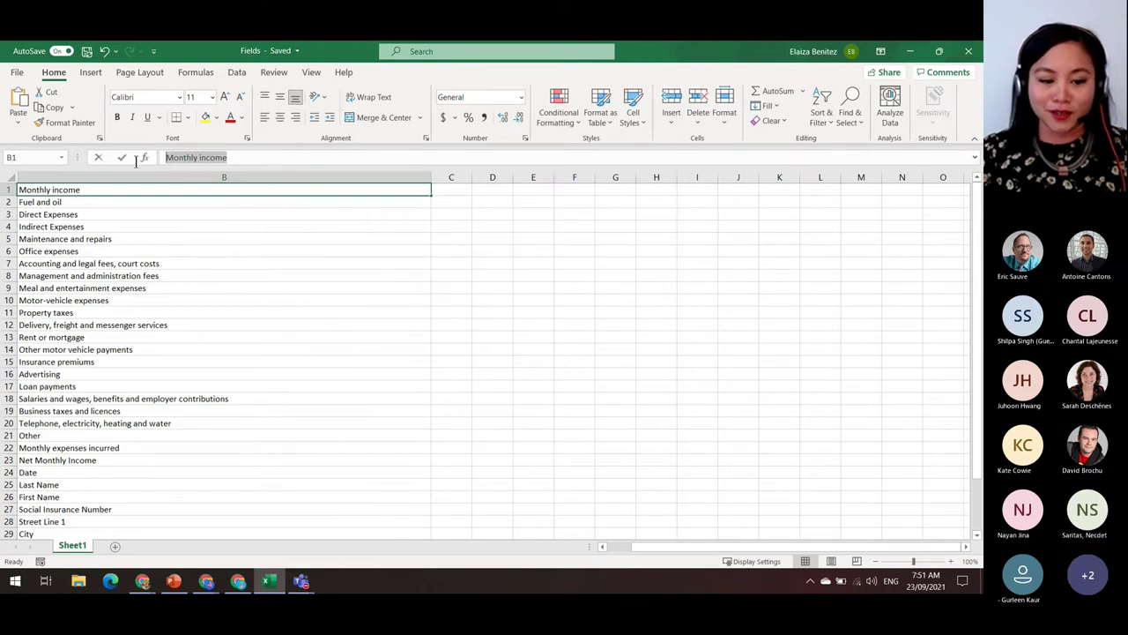
{"action": "left_click", "coordinate": [529, 249]}
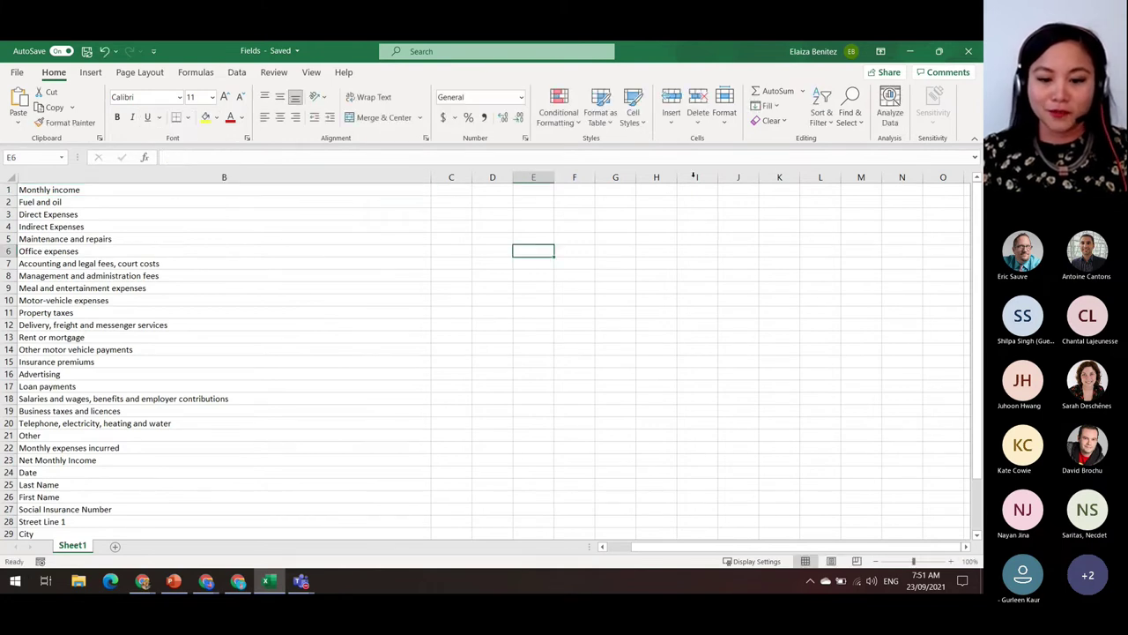
{"action": "left_click", "coordinate": [909, 50]}
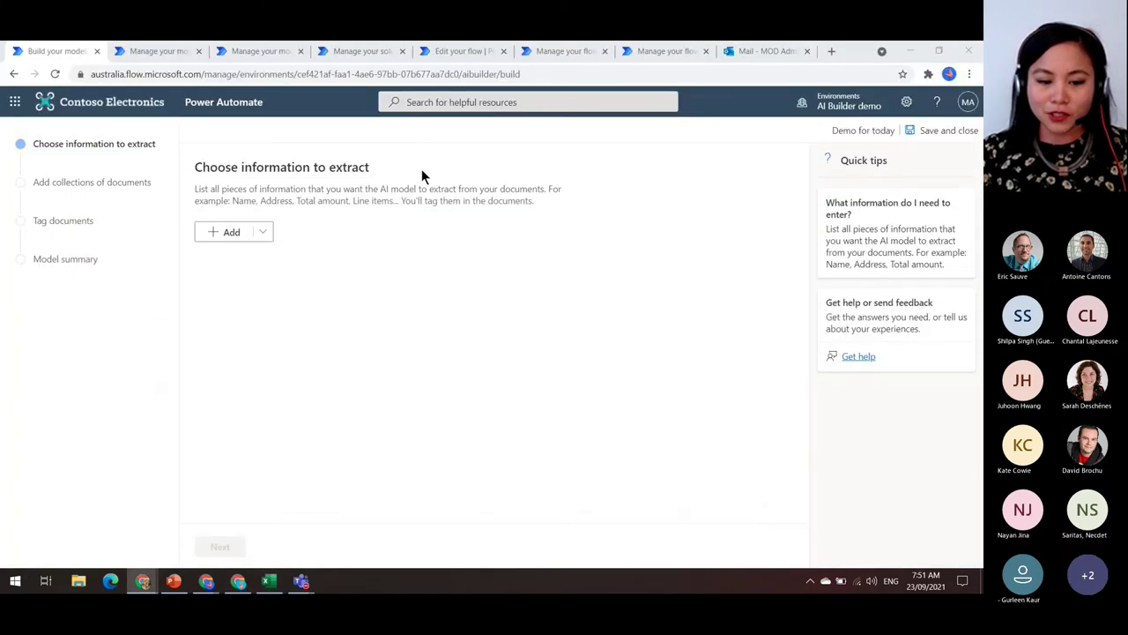
{"action": "left_click", "coordinate": [262, 233]}
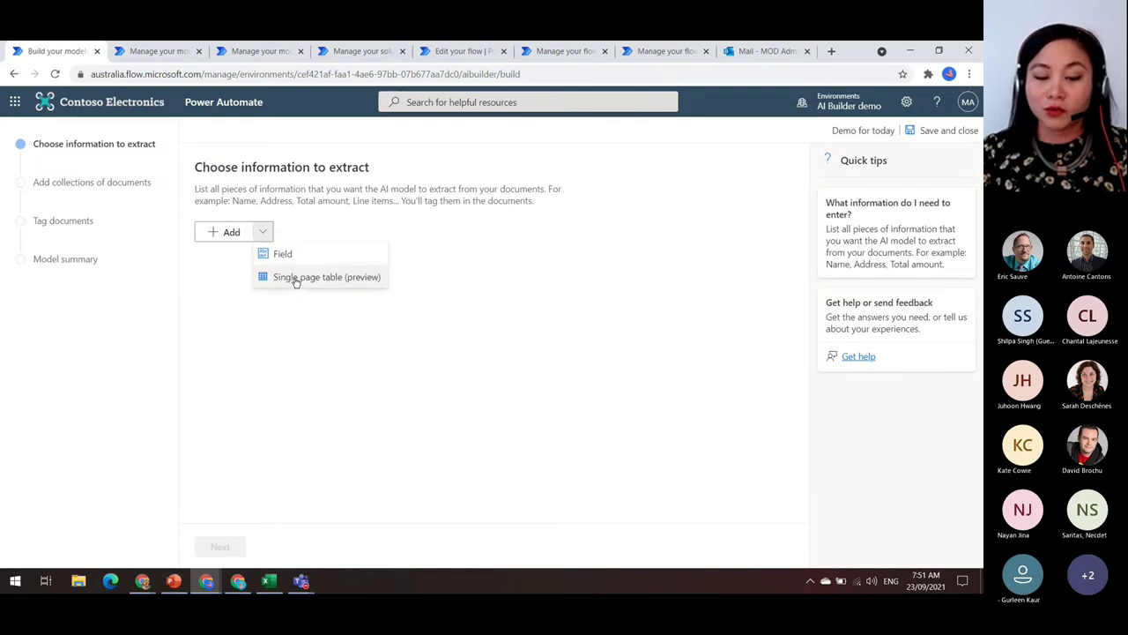
{"action": "left_click", "coordinate": [284, 254]}
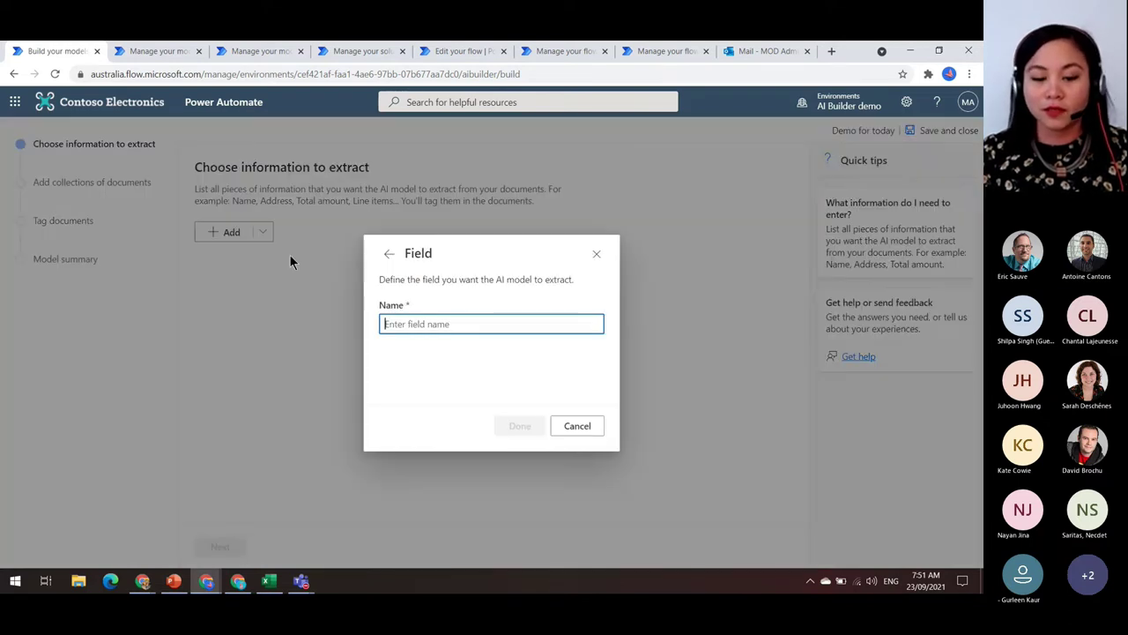
{"action": "key", "text": "ctrl+v"}
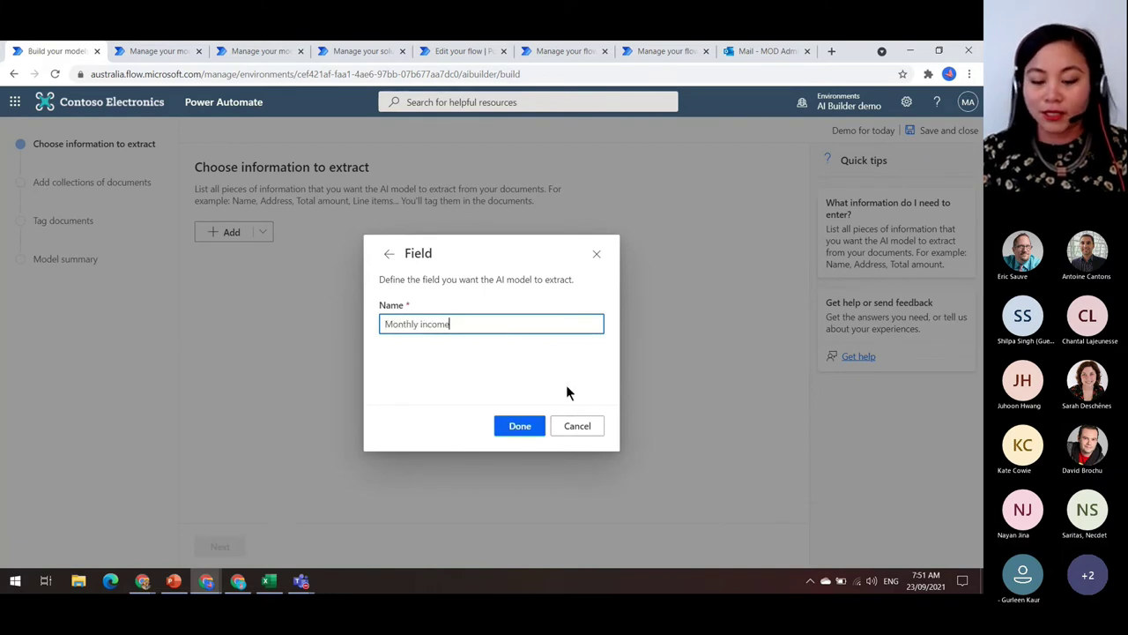
{"action": "left_click", "coordinate": [534, 426]}
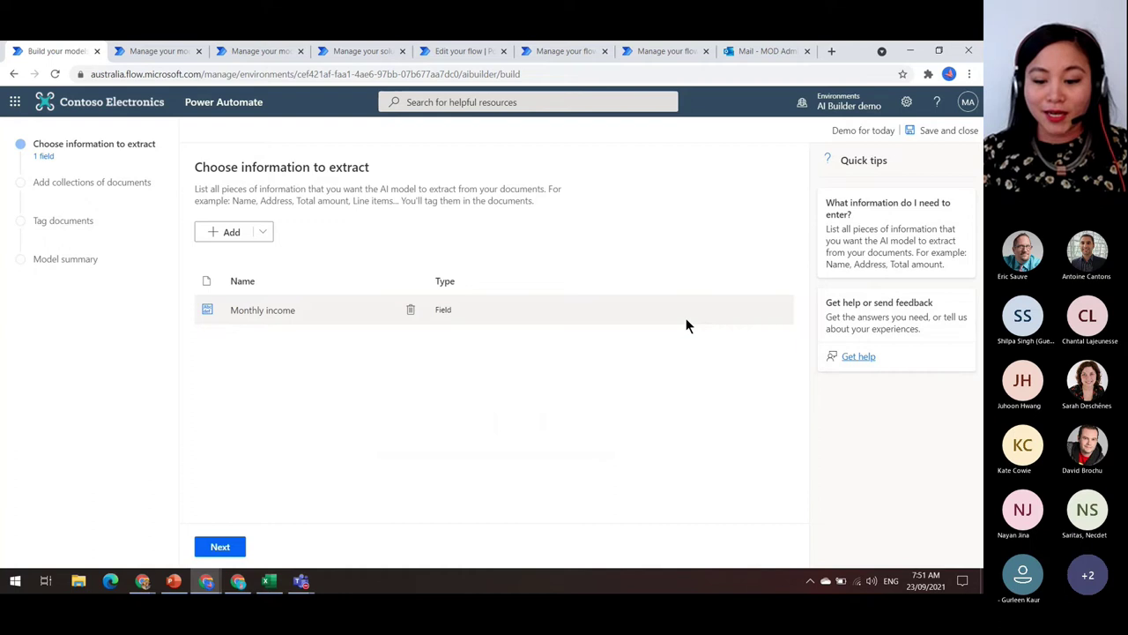
Add a second field to extract named Fuel and oil, copying its name from cell B2 of the Fields workbook in Excel.
{"action": "left_click", "coordinate": [263, 232]}
{"action": "left_click", "coordinate": [278, 253]}
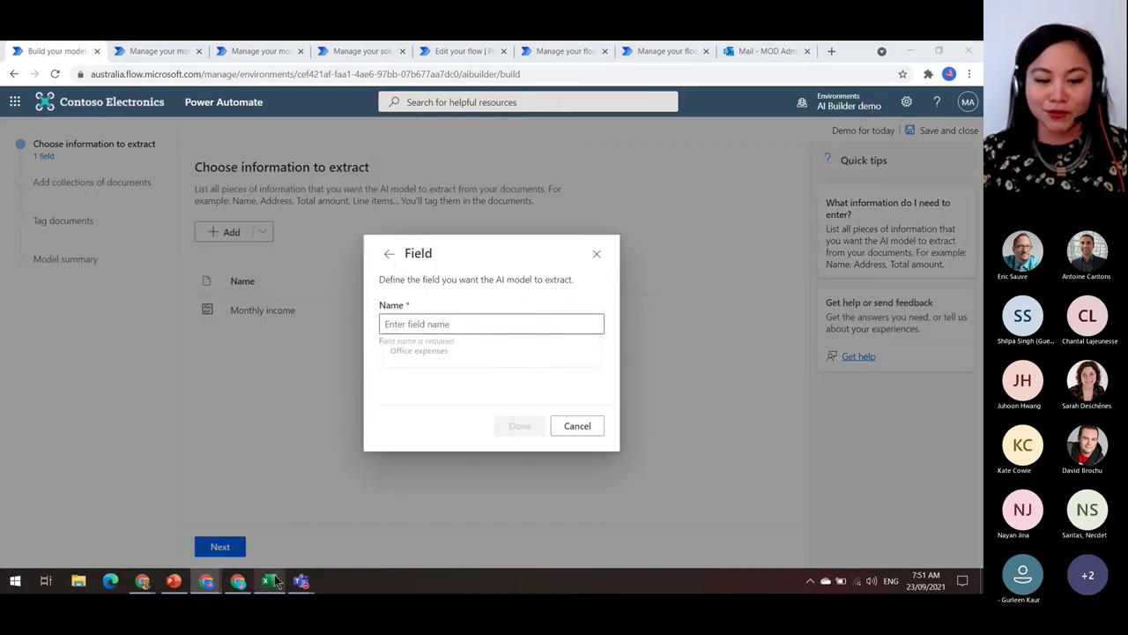
{"action": "left_click", "coordinate": [269, 580]}
{"action": "triple_click", "coordinate": [234, 157]}
{"action": "key", "text": "ctrl+c"}
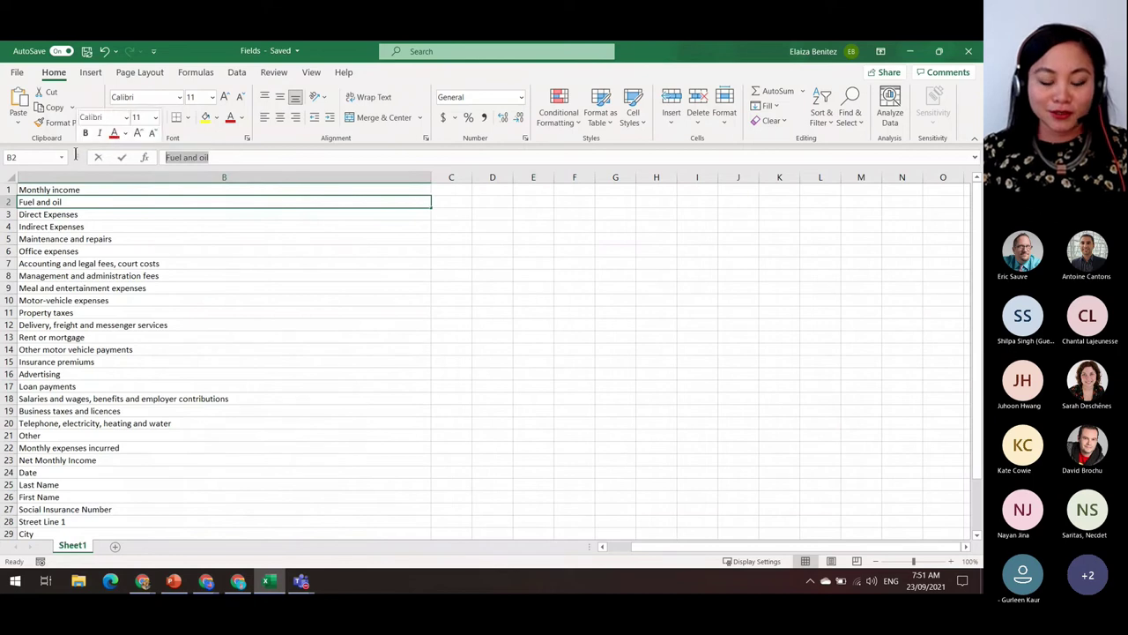
{"action": "left_click", "coordinate": [911, 51]}
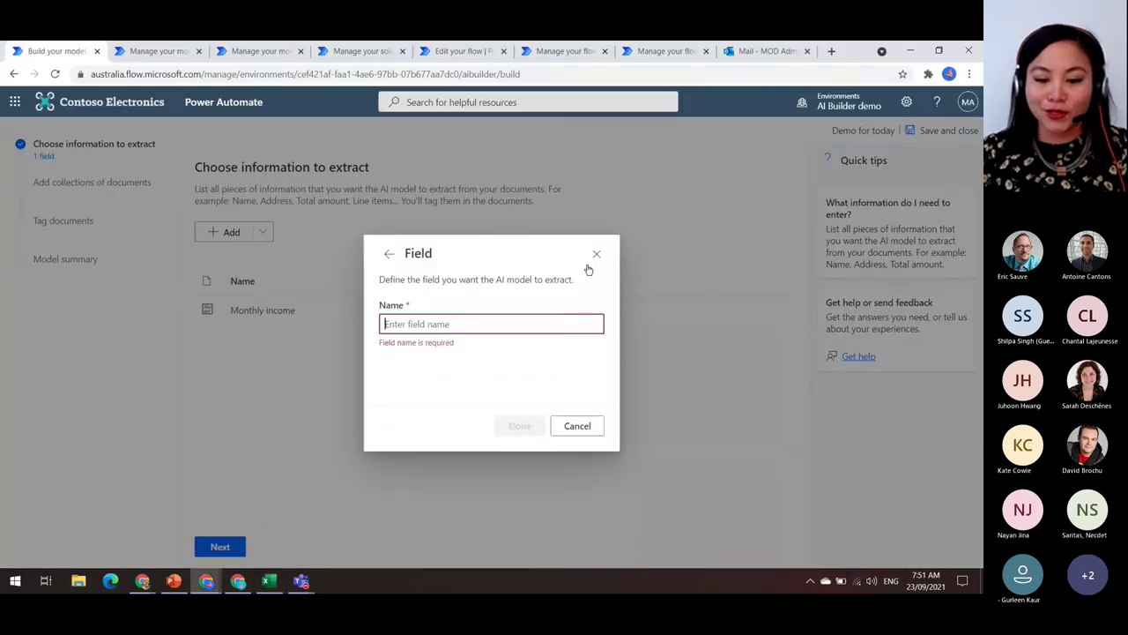
{"action": "left_click", "coordinate": [532, 323]}
{"action": "key", "text": "ctrl+v"}
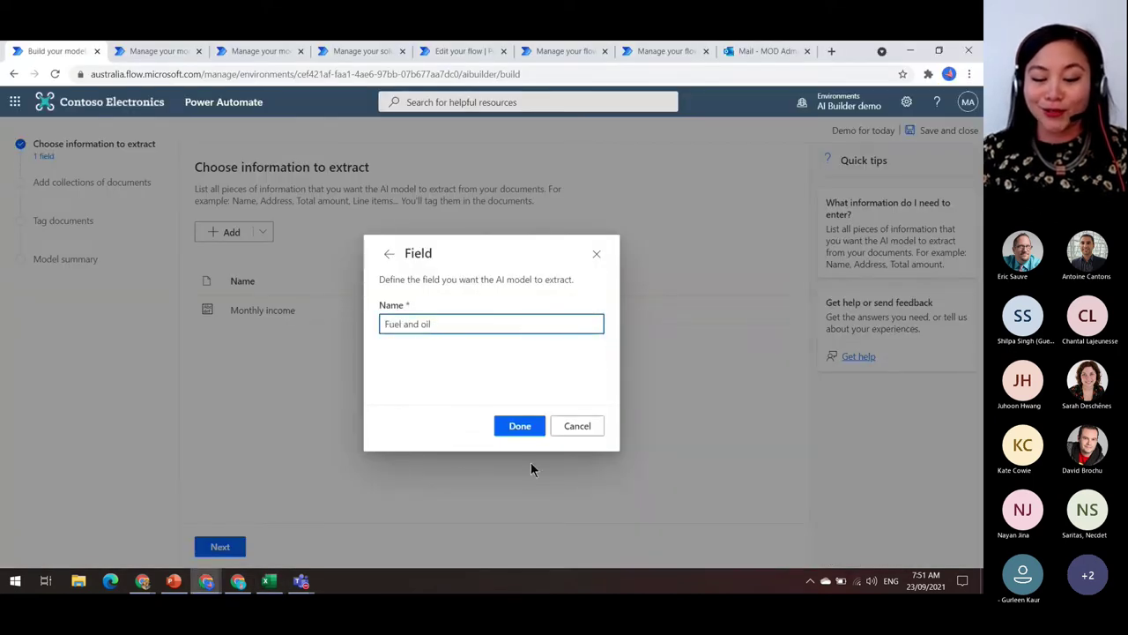
{"action": "left_click", "coordinate": [525, 426]}
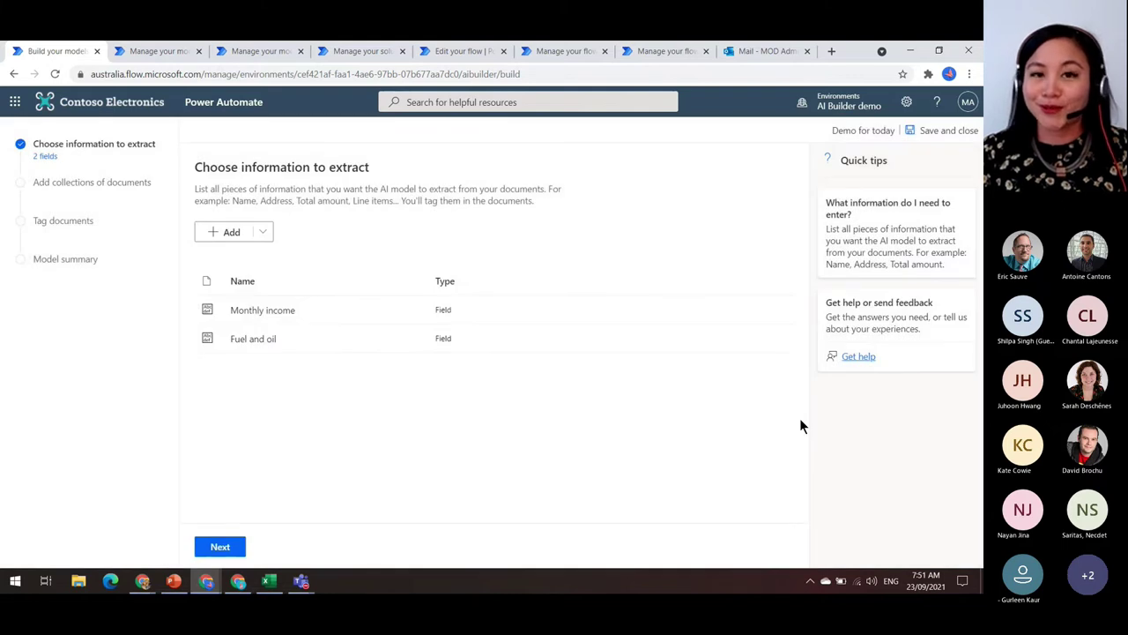
Switch to the 01_AllFieldsEntered model, review its full list of fields to extract, and return to adding collections of documents.
{"action": "left_click", "coordinate": [175, 50]}
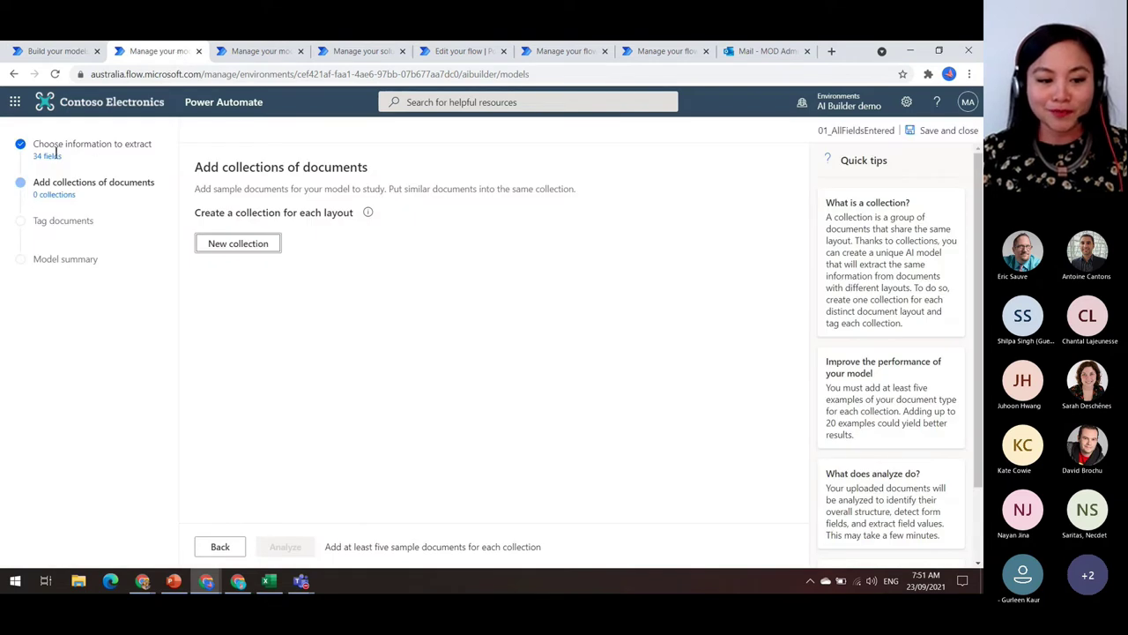
{"action": "left_click", "coordinate": [232, 546]}
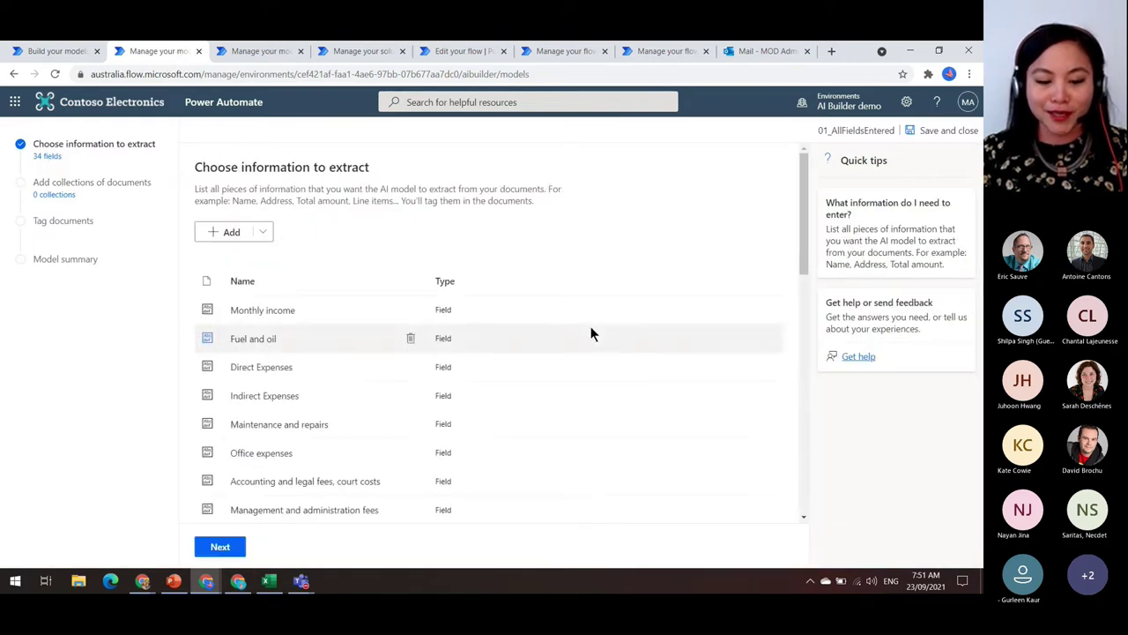
{"action": "mouse_move", "coordinate": [799, 203]}
{"action": "left_mouse_down"}
{"action": "mouse_move", "coordinate": [805, 423]}
{"action": "mouse_move", "coordinate": [802, 205]}
{"action": "left_mouse_up"}
{"action": "left_click", "coordinate": [220, 542]}
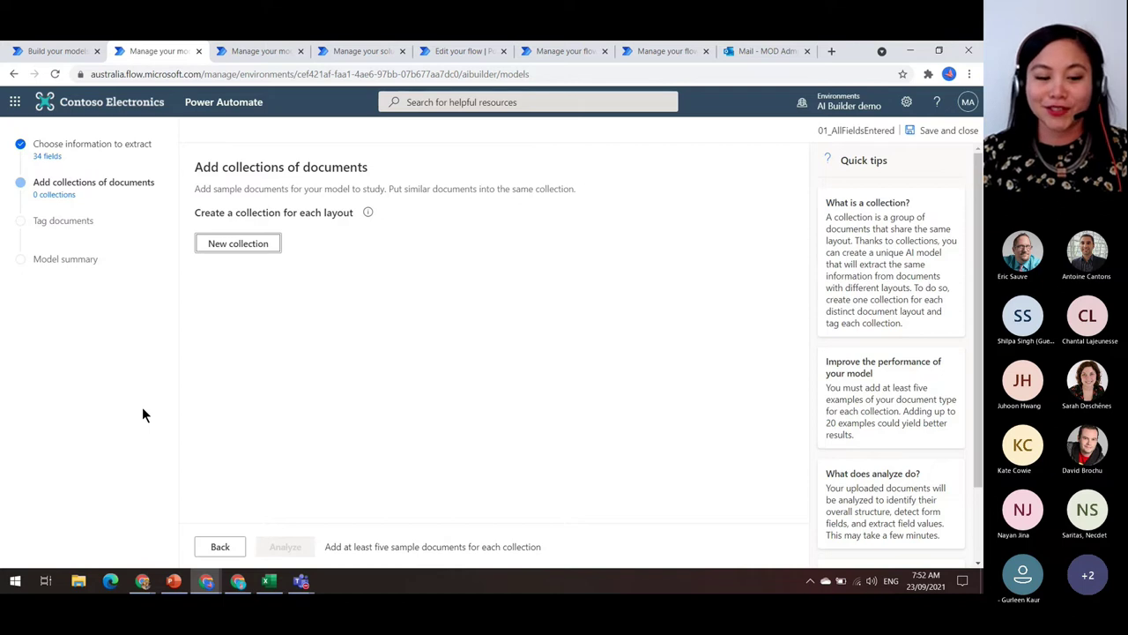
Create a new document collection and name it Self-Employed Net Income form.
{"action": "left_click", "coordinate": [250, 249]}
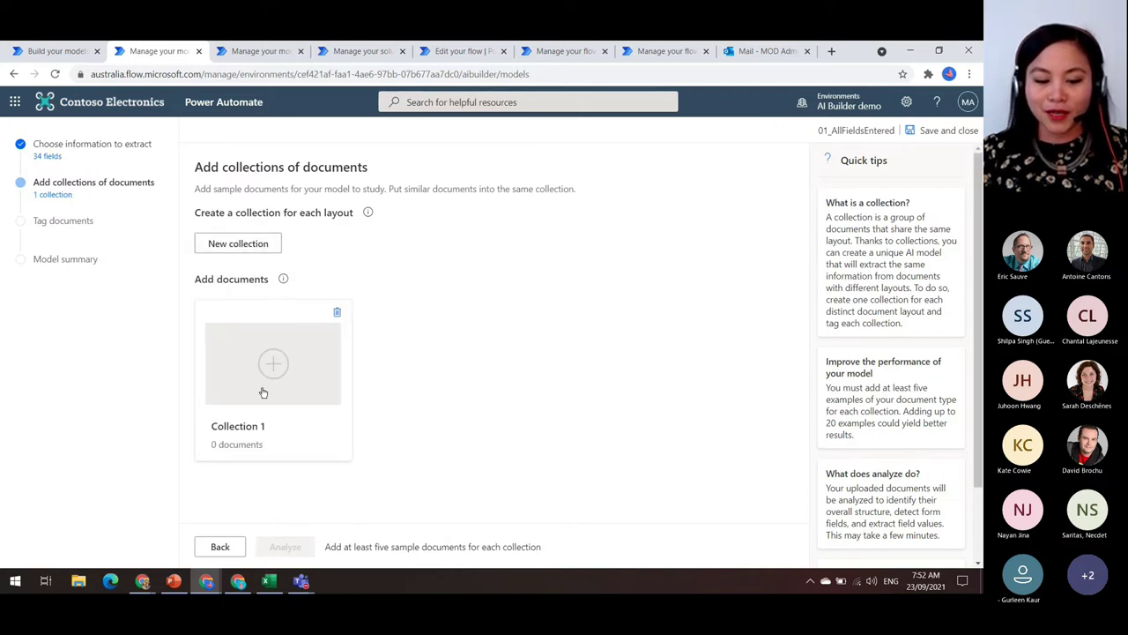
{"action": "left_click_drag", "start_coordinate": [264, 426], "coordinate": [153, 429]}
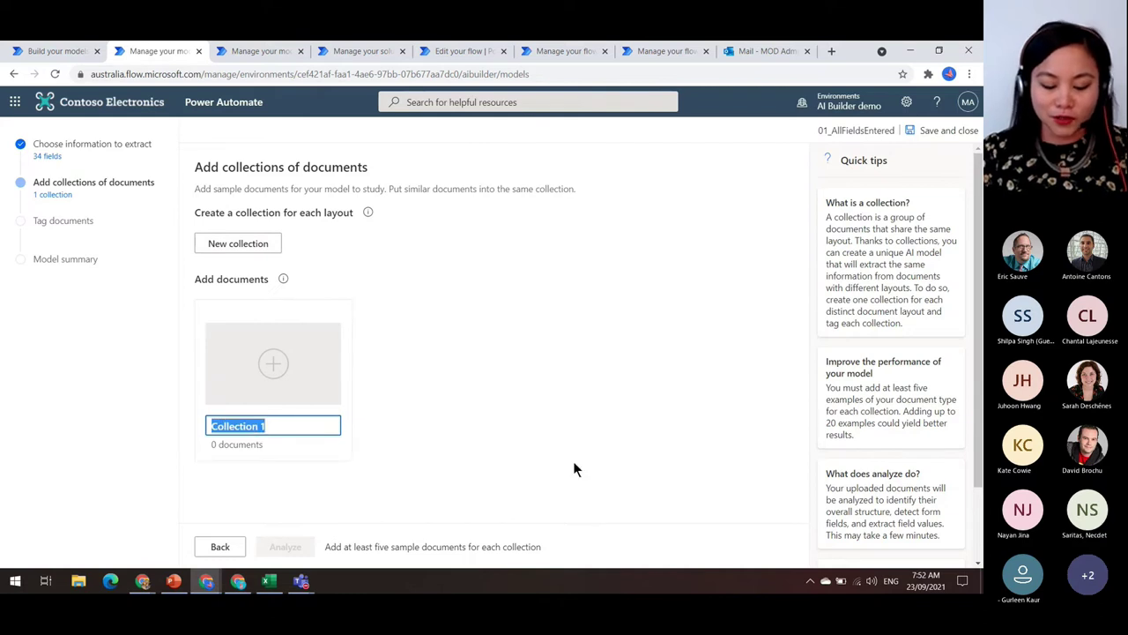
{"action": "type", "text": "Self-Empl"}
{"action": "type", "text": "oyed Net Income"}
{"action": "type", "text": " form"}
{"action": "key", "text": "Return"}
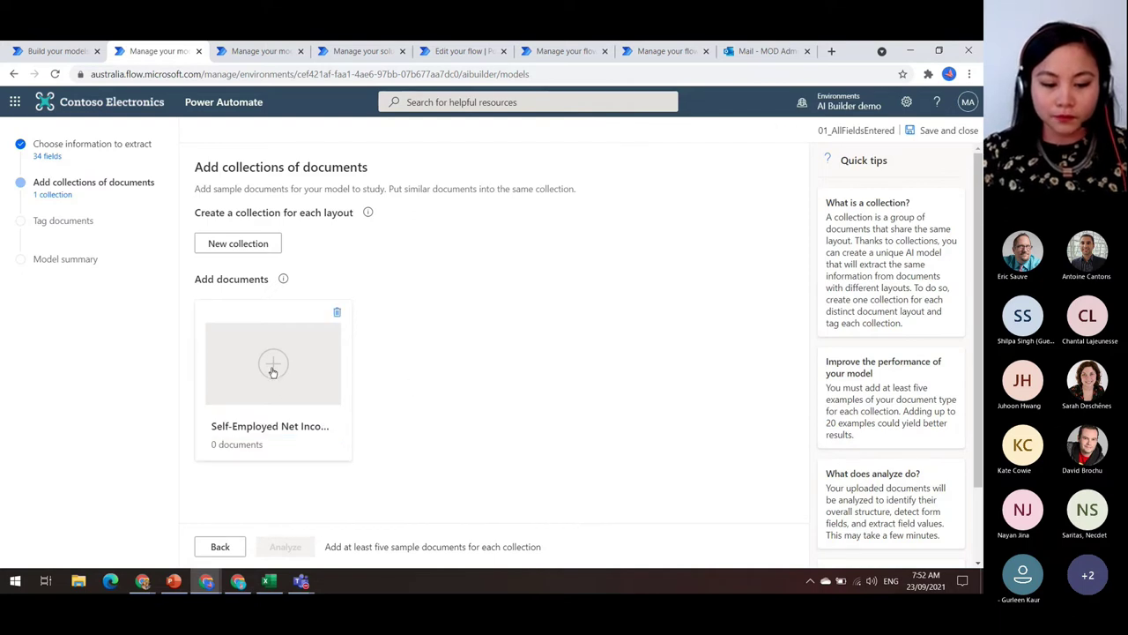
Upload the five PDFs numbered 01 to 05 from the local XrmVision Webinar folder into the Self-Employed Net Income form collection.
{"action": "left_click", "coordinate": [279, 370]}
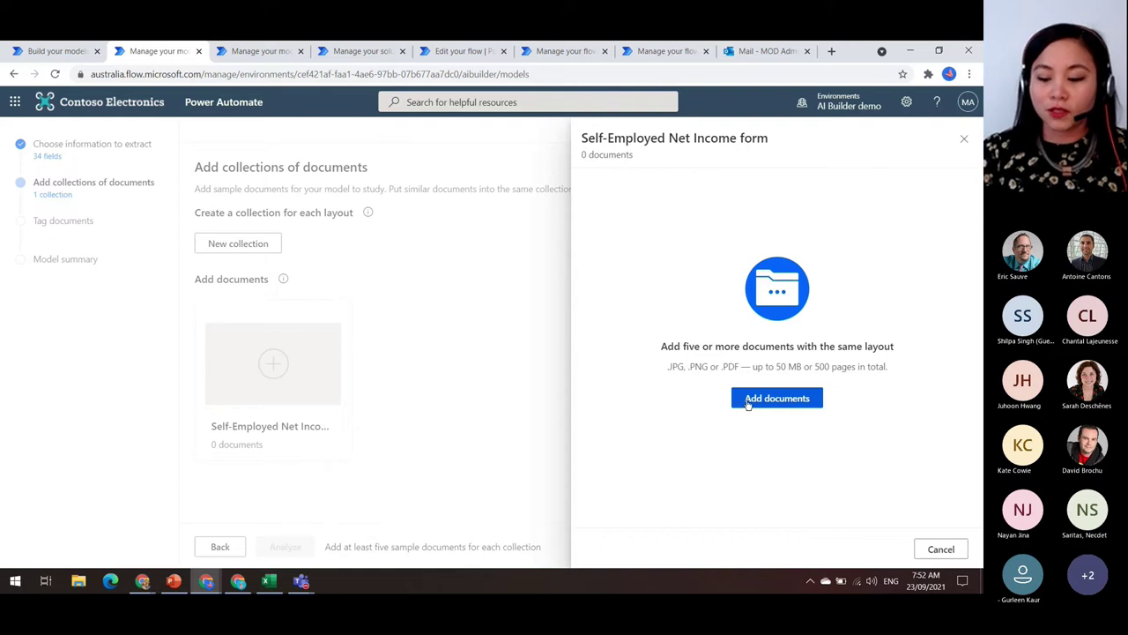
{"action": "left_click", "coordinate": [747, 400]}
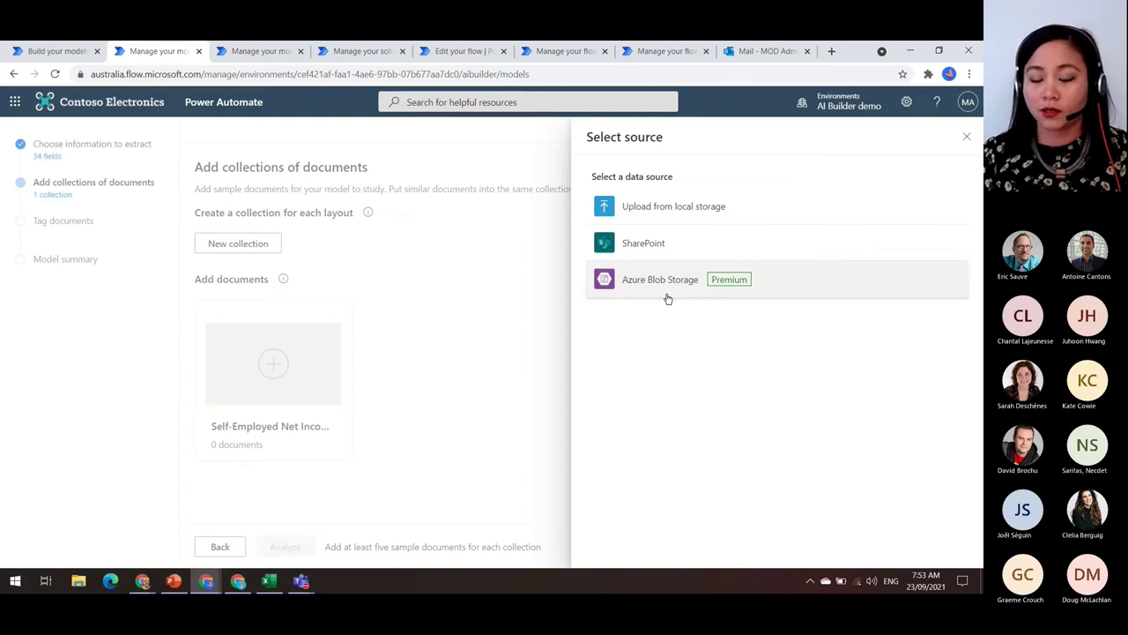
{"action": "left_click", "coordinate": [671, 212]}
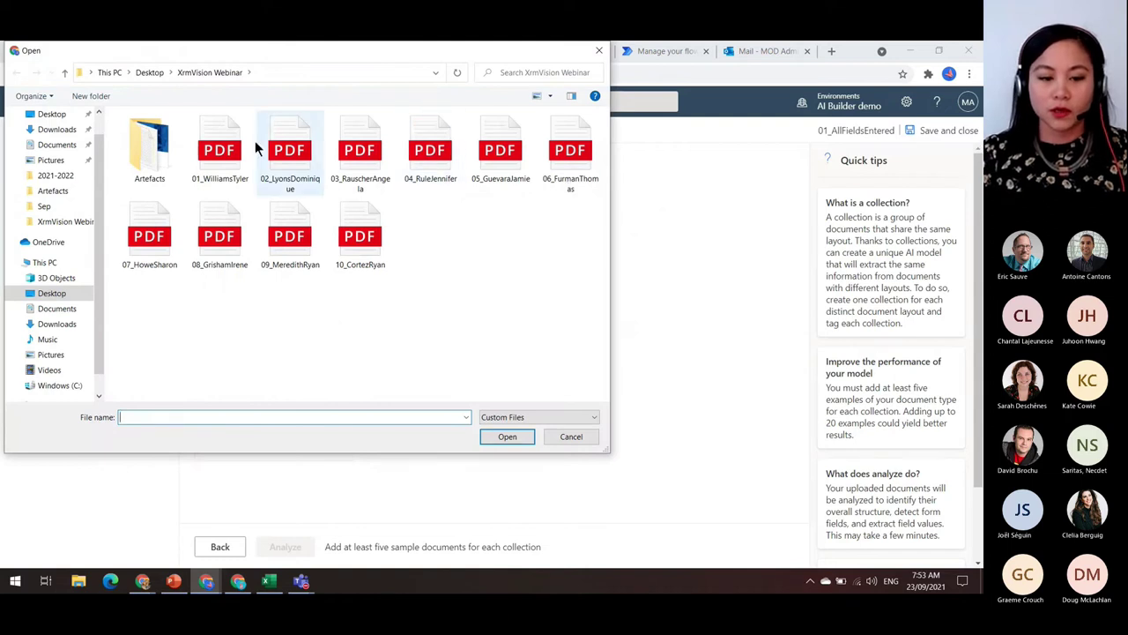
{"action": "left_click", "coordinate": [222, 152]}
{"action": "left_click", "coordinate": [500, 156], "text": "shift"}
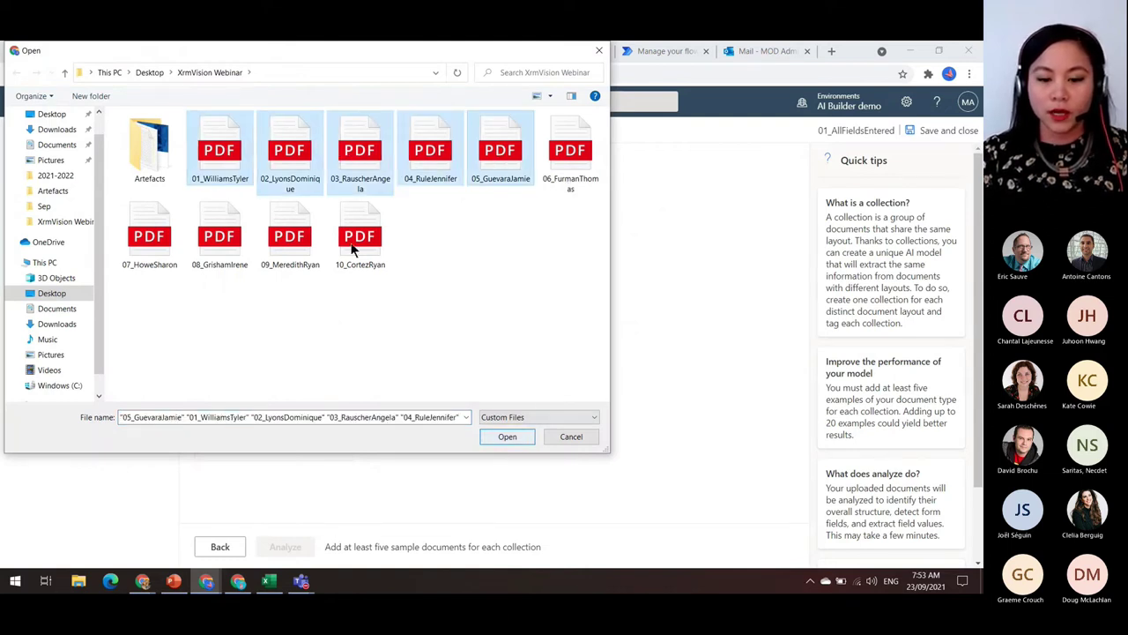
{"action": "left_click", "coordinate": [509, 436]}
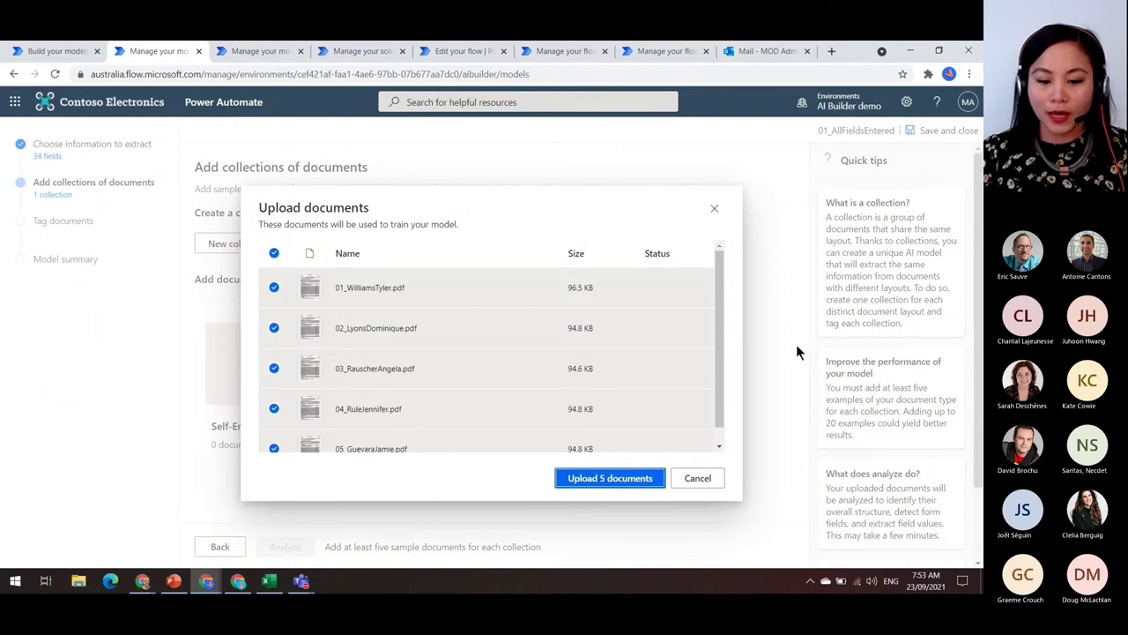
{"action": "left_click", "coordinate": [657, 478]}
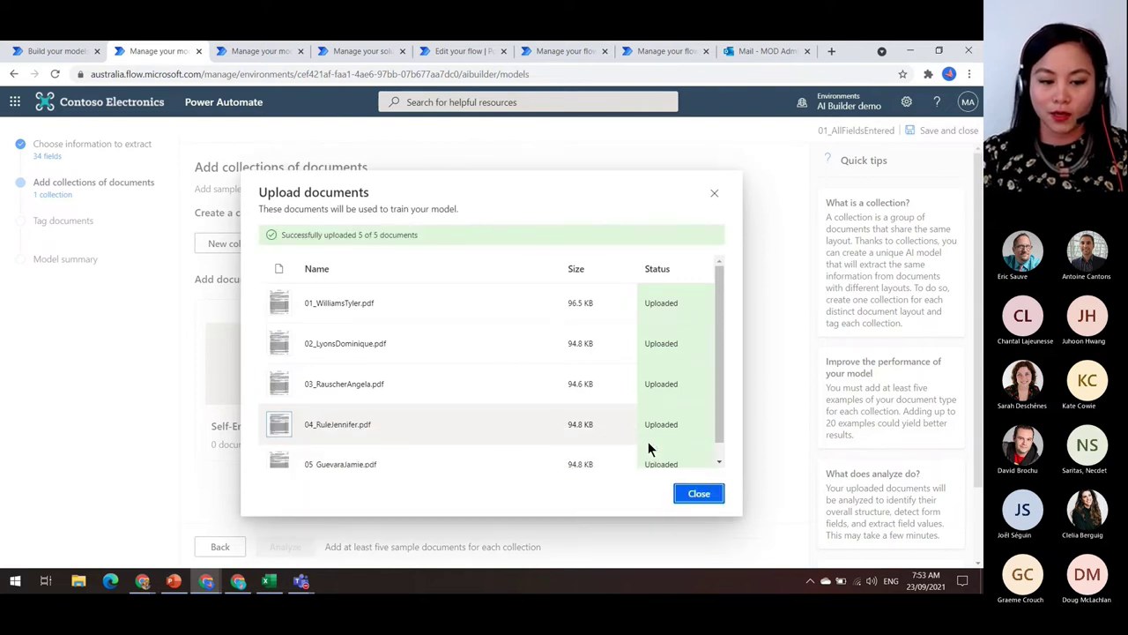
{"action": "left_click", "coordinate": [696, 496]}
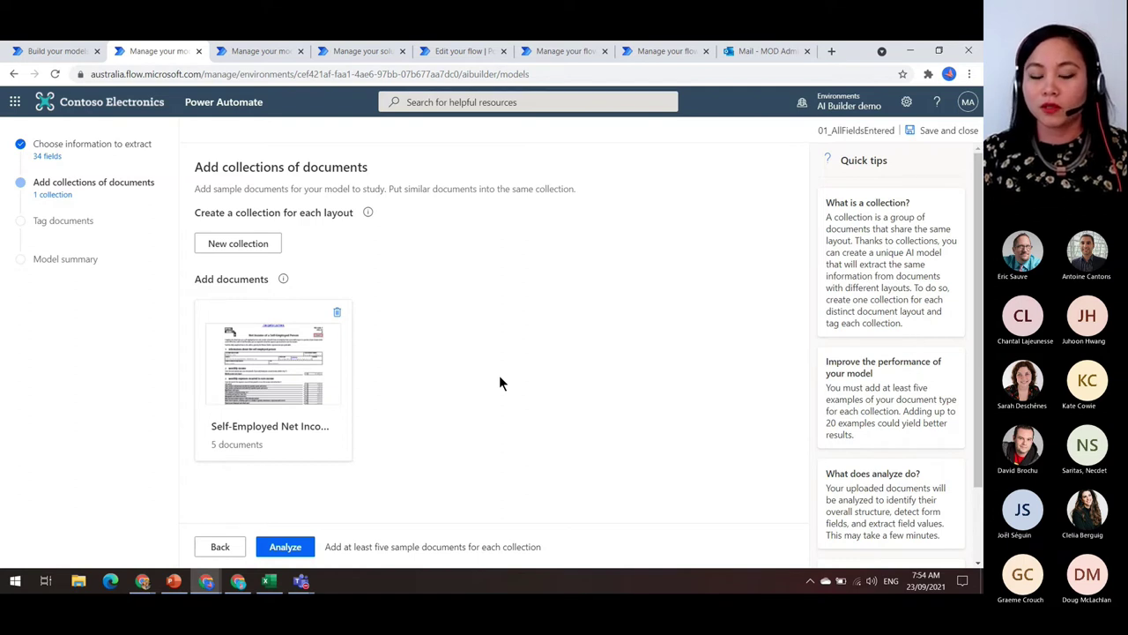
Analyze the uploaded collection, dismiss the Tag document guidance, and enlarge the first document.
{"action": "left_click", "coordinate": [289, 546]}
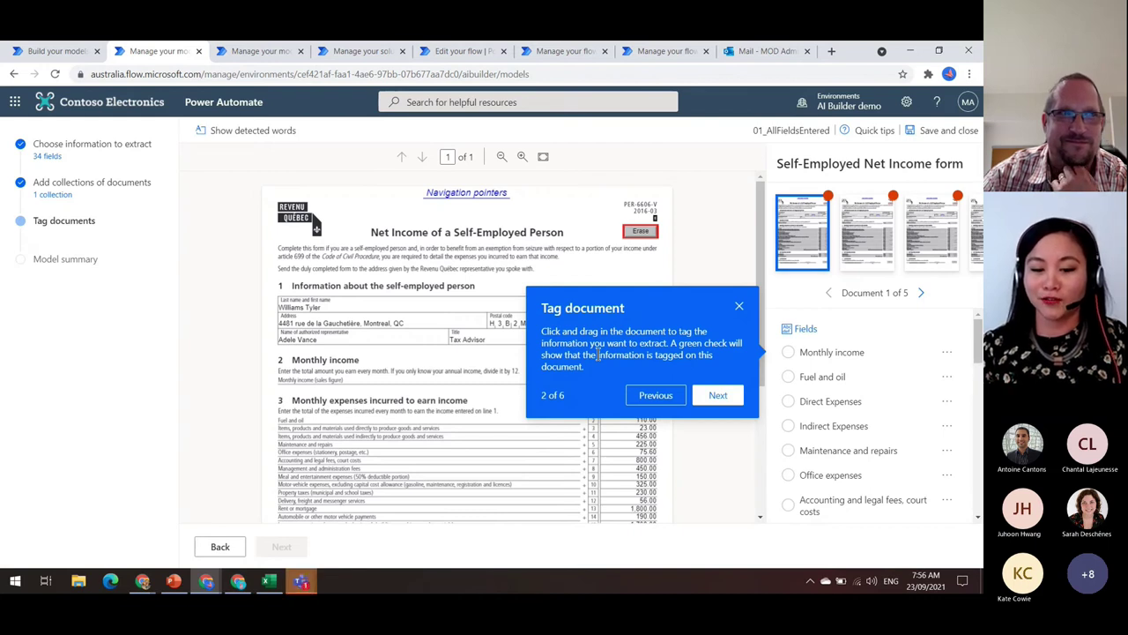
{"action": "left_click", "coordinate": [738, 306]}
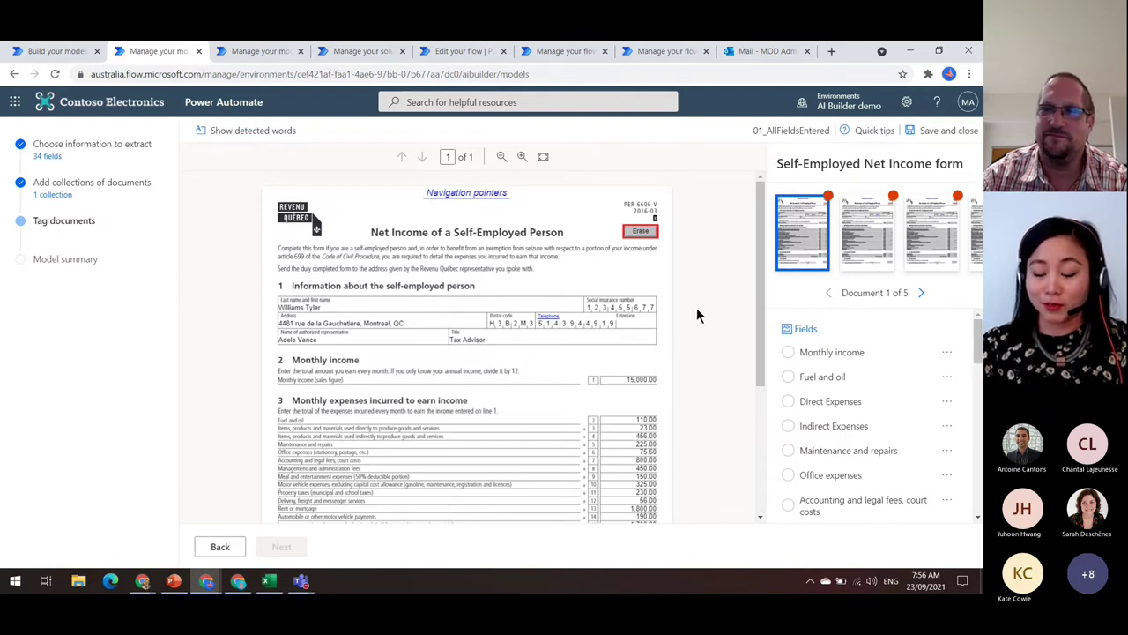
{"action": "left_click", "coordinate": [521, 158]}
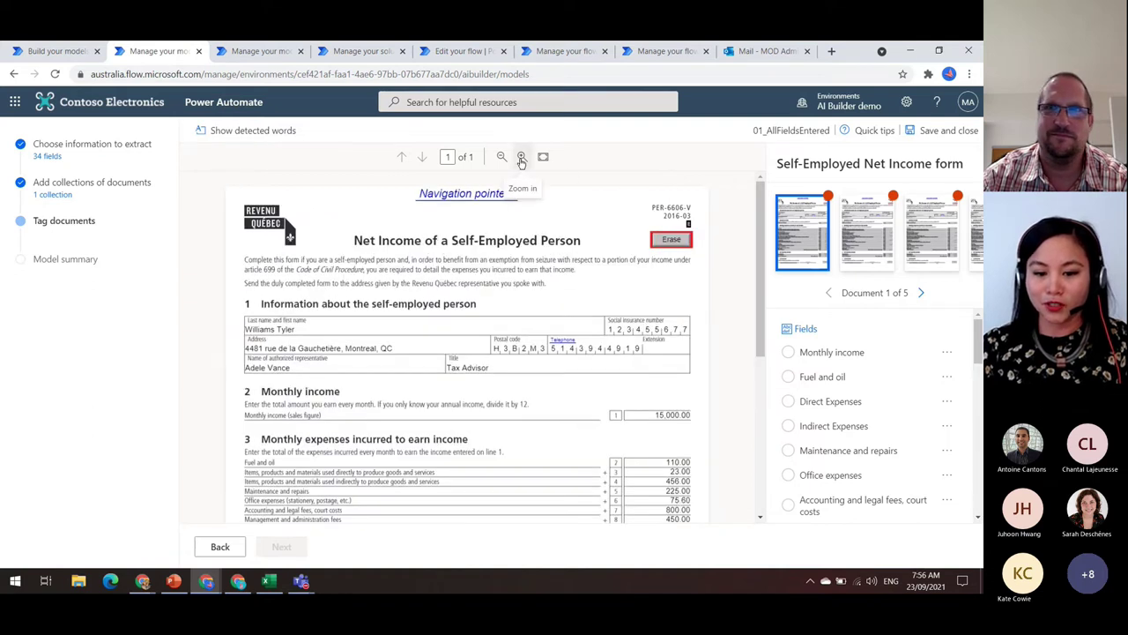
{"action": "left_click", "coordinate": [521, 158]}
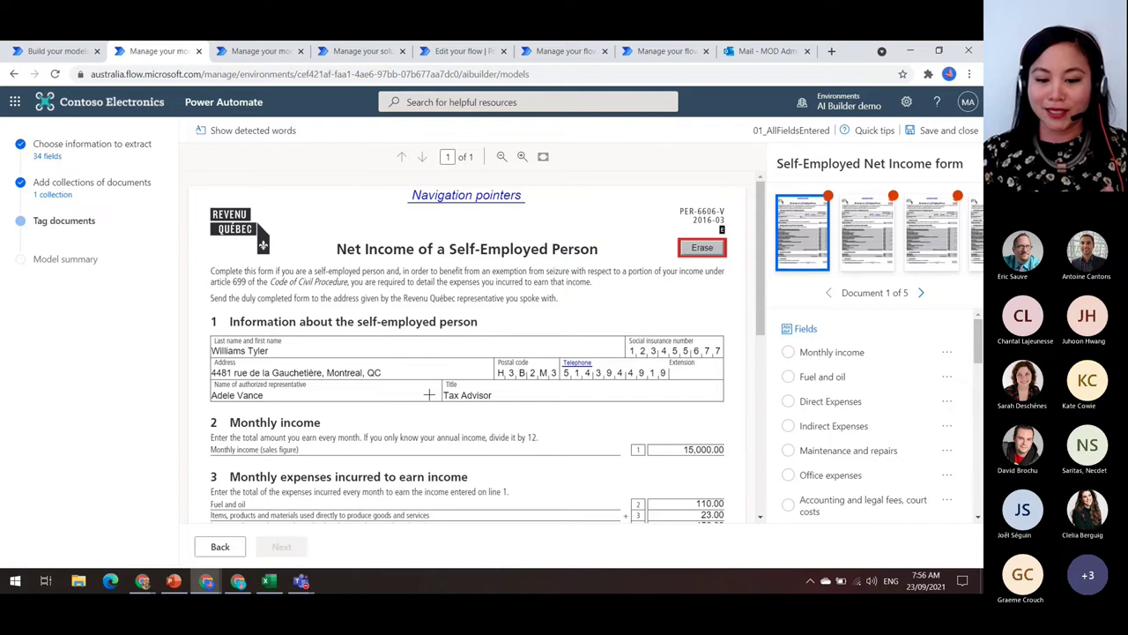
Examine the fields available for tagging and compare the filled-in amounts on the first and second sample documents.
{"action": "left_click_drag", "start_coordinate": [758, 267], "coordinate": [730, 276]}
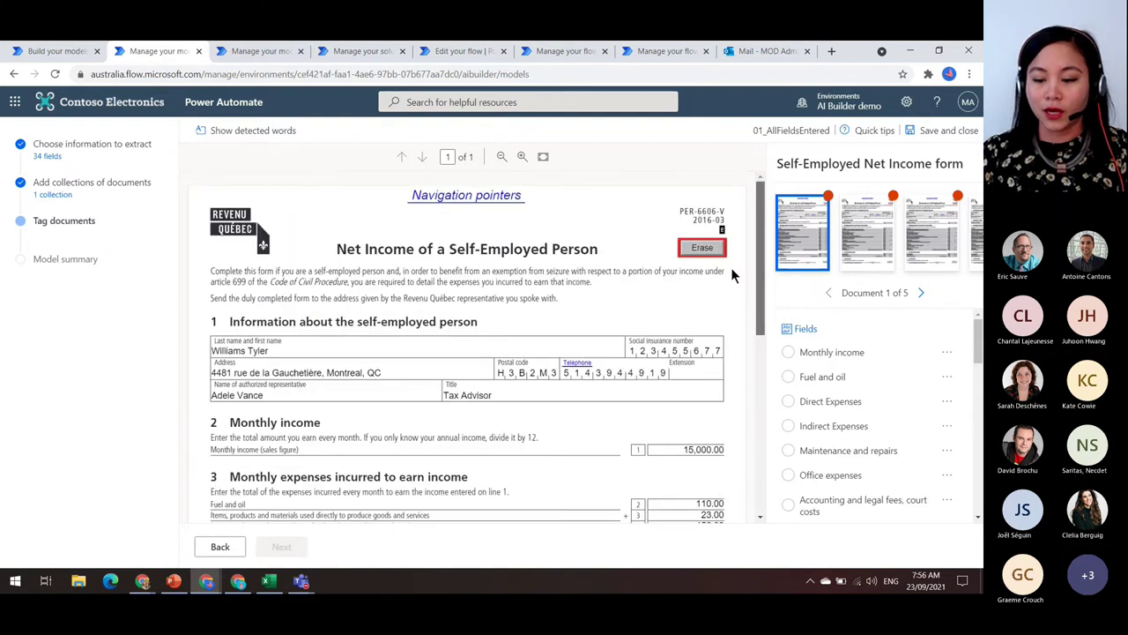
{"action": "left_click_drag", "start_coordinate": [976, 336], "coordinate": [978, 476]}
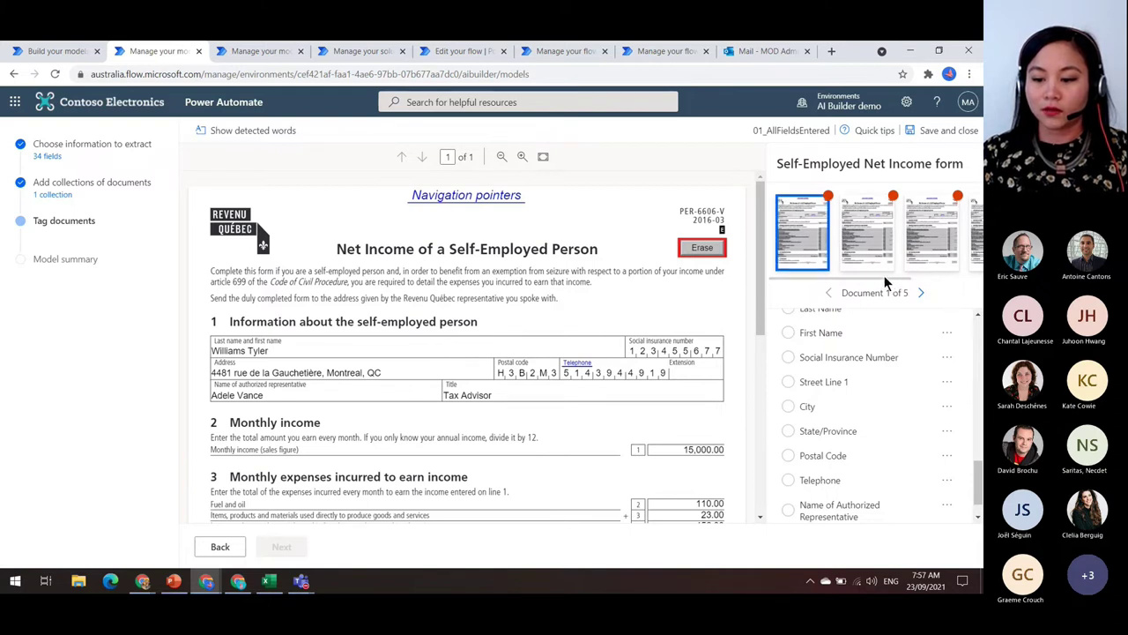
{"action": "left_click_drag", "start_coordinate": [885, 280], "coordinate": [833, 279]}
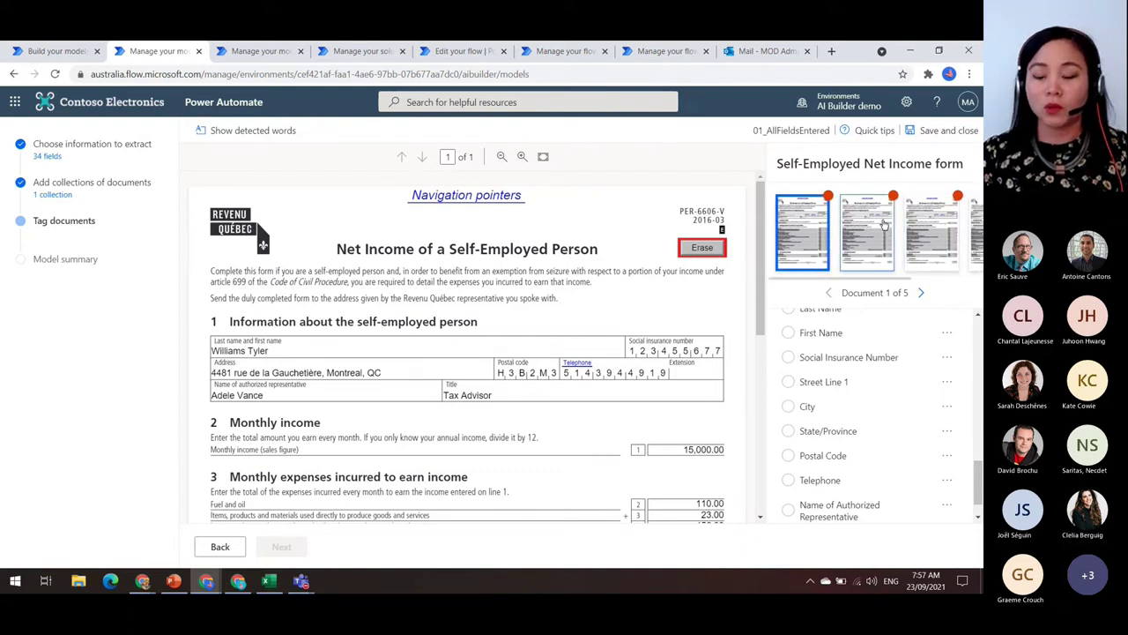
{"action": "left_click", "coordinate": [802, 256]}
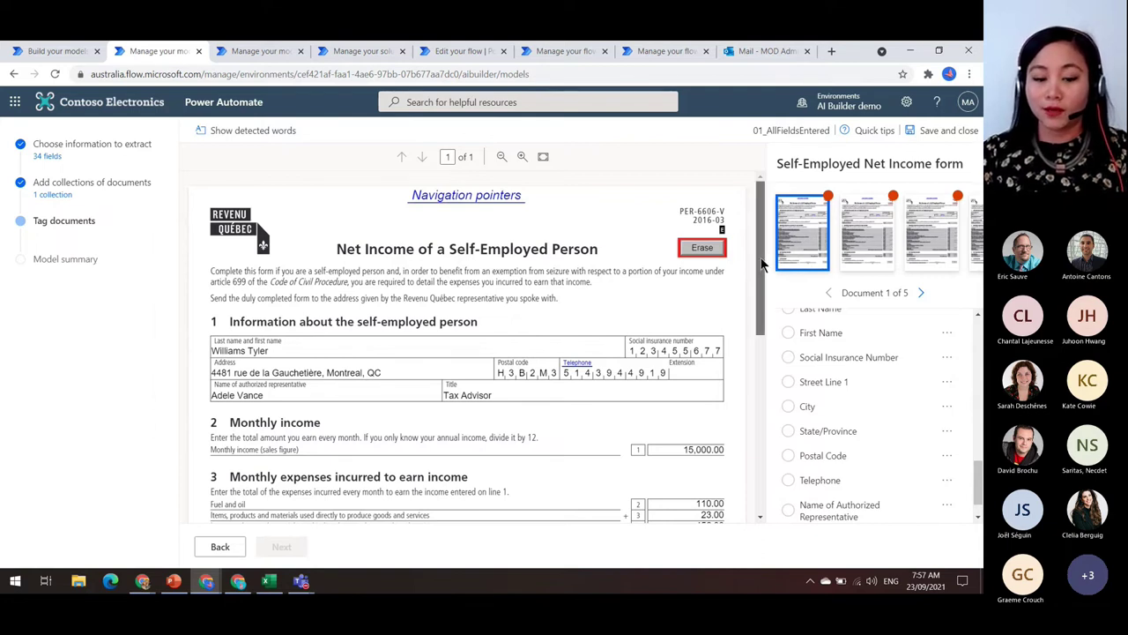
{"action": "left_click_drag", "start_coordinate": [764, 262], "coordinate": [766, 331]}
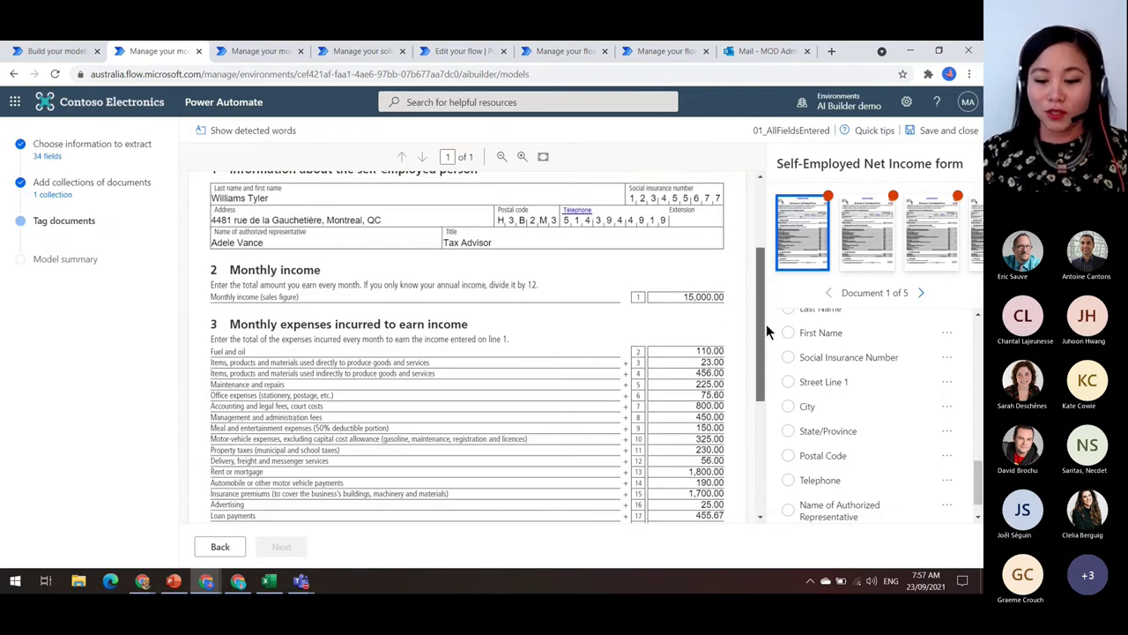
{"action": "left_click_drag", "start_coordinate": [766, 332], "coordinate": [762, 405]}
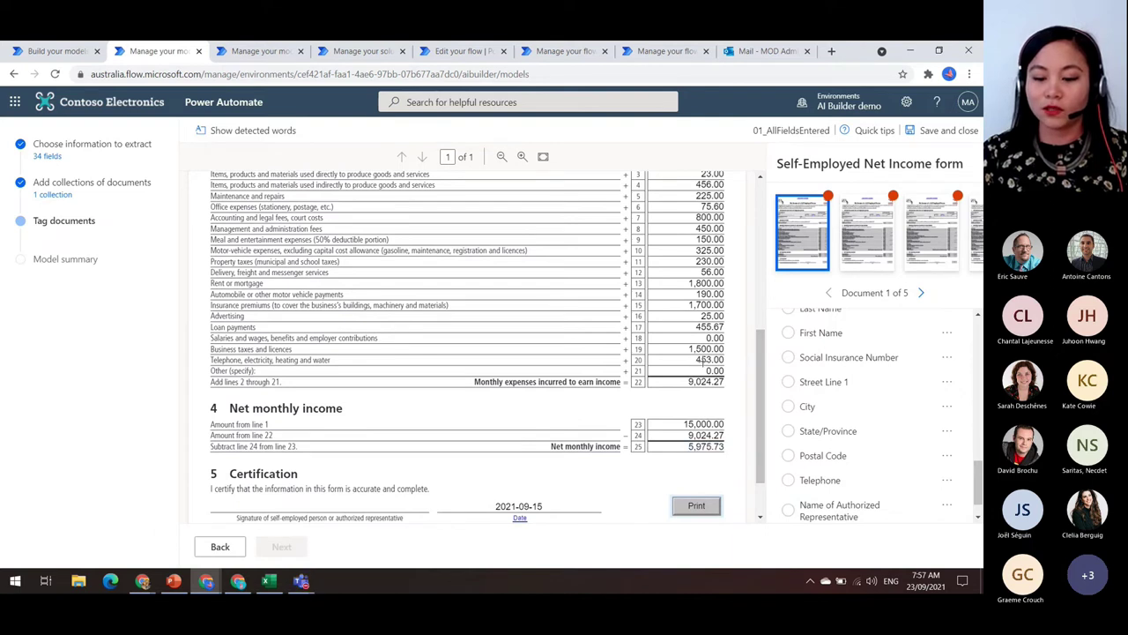
{"action": "scroll", "coordinate": [705, 282], "scroll_direction": "up", "scroll_amount": 5}
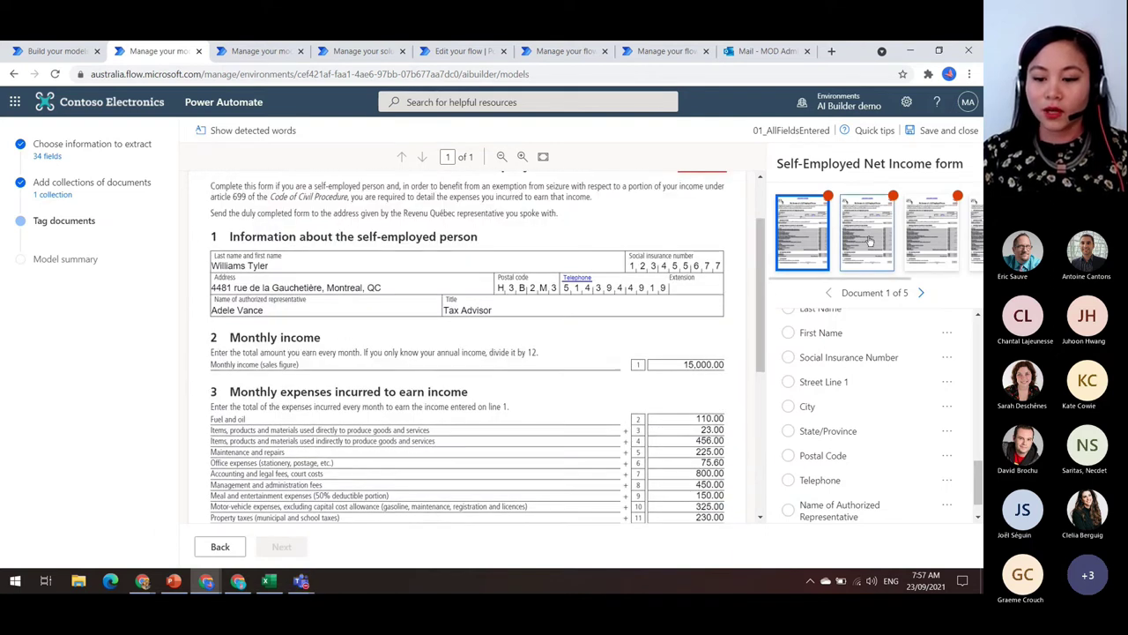
{"action": "left_click", "coordinate": [870, 240]}
{"action": "left_click_drag", "start_coordinate": [760, 264], "coordinate": [670, 346]}
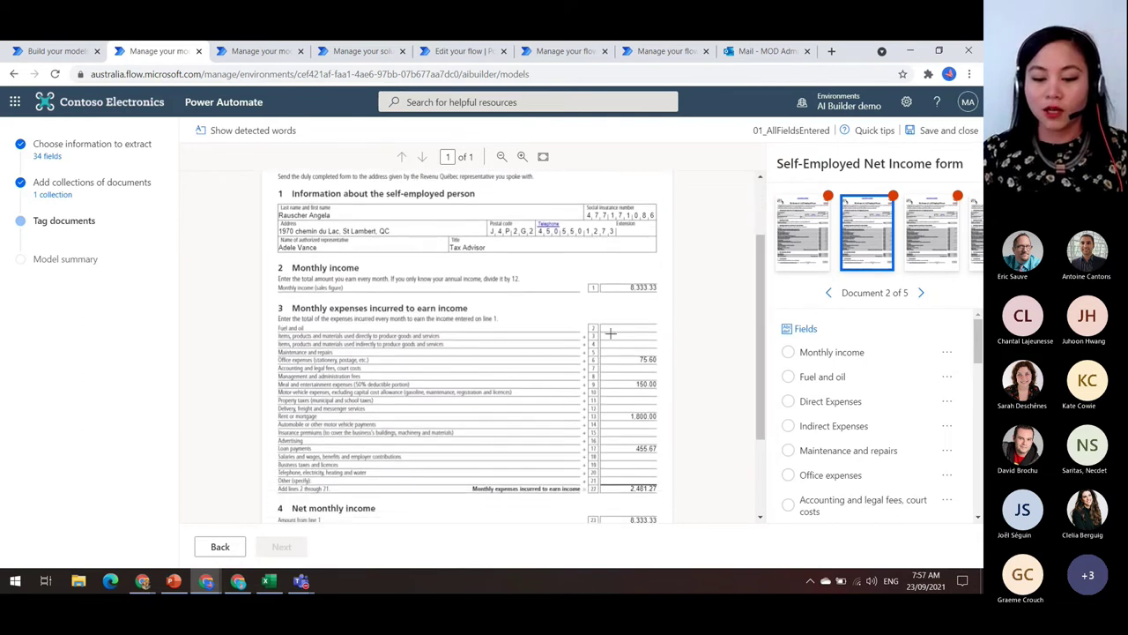
{"action": "left_click", "coordinate": [789, 265]}
{"action": "left_click_drag", "start_coordinate": [760, 289], "coordinate": [746, 360]}
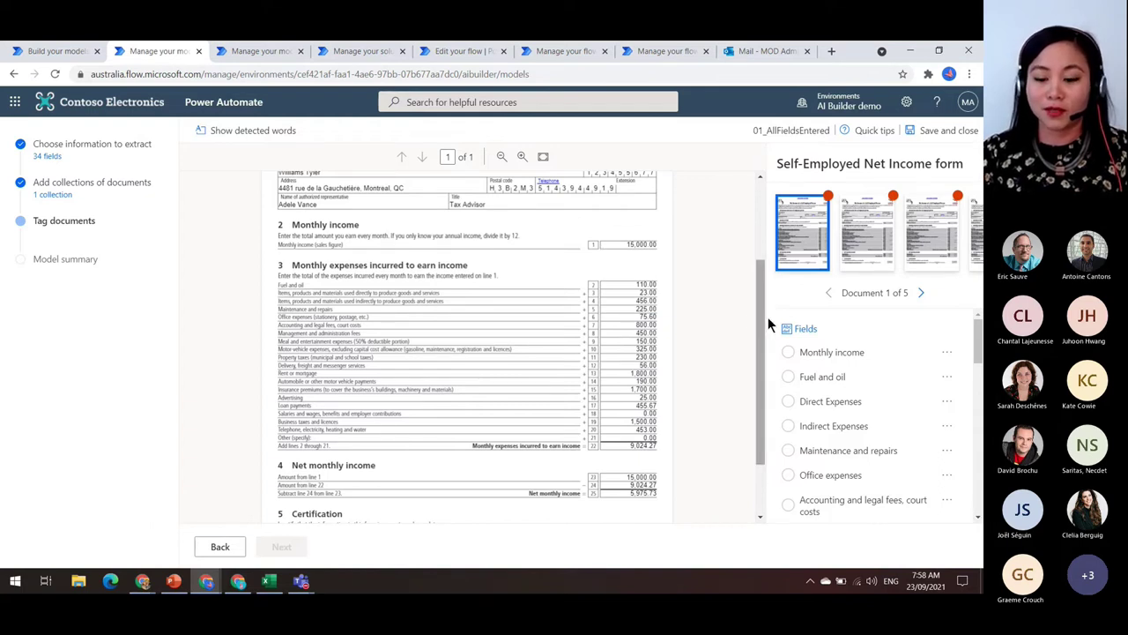
In document 1, tag the line 1 amount 15,000.00 as Monthly income and the line 2 amount 110.00 as Fuel and oil.
{"action": "left_click_drag", "start_coordinate": [761, 335], "coordinate": [757, 306]}
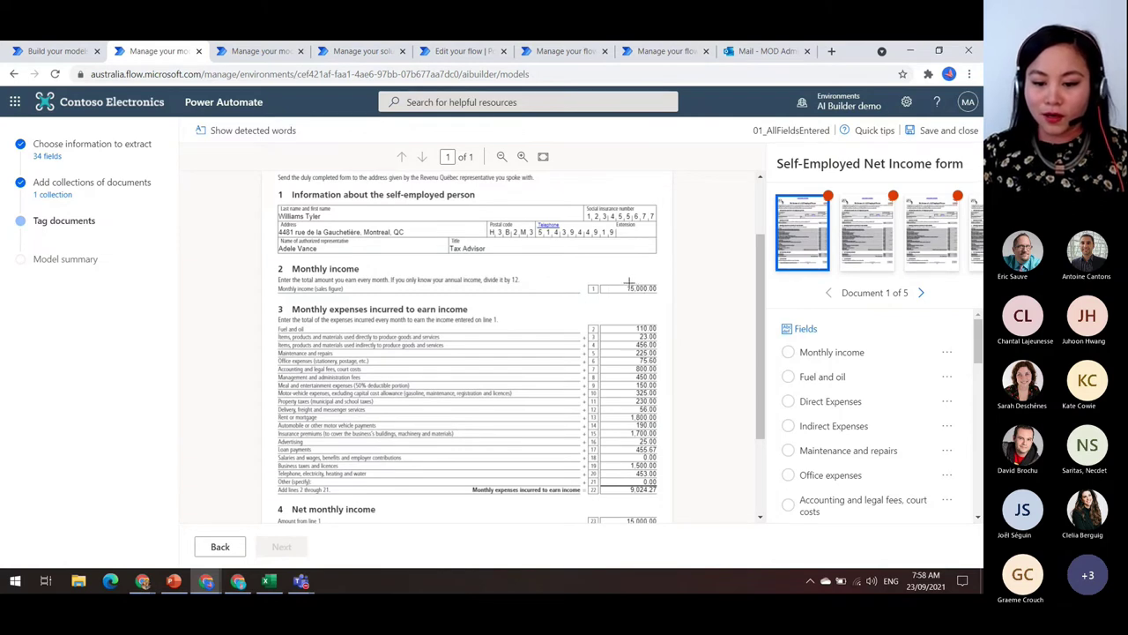
{"action": "left_click_drag", "start_coordinate": [624, 283], "coordinate": [660, 296]}
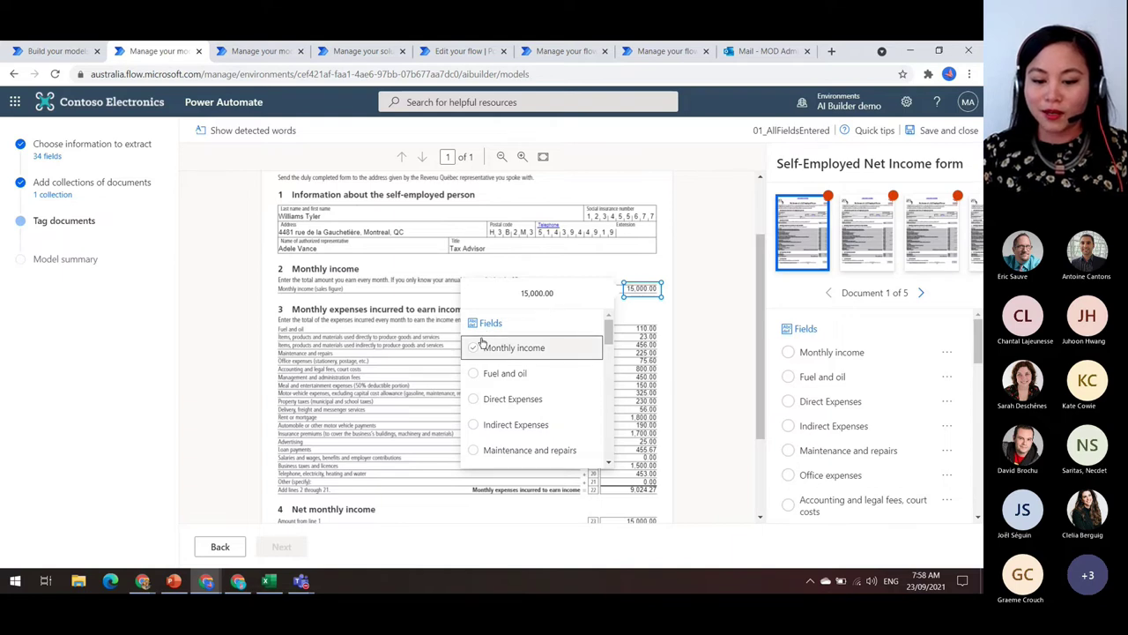
{"action": "left_click", "coordinate": [475, 351]}
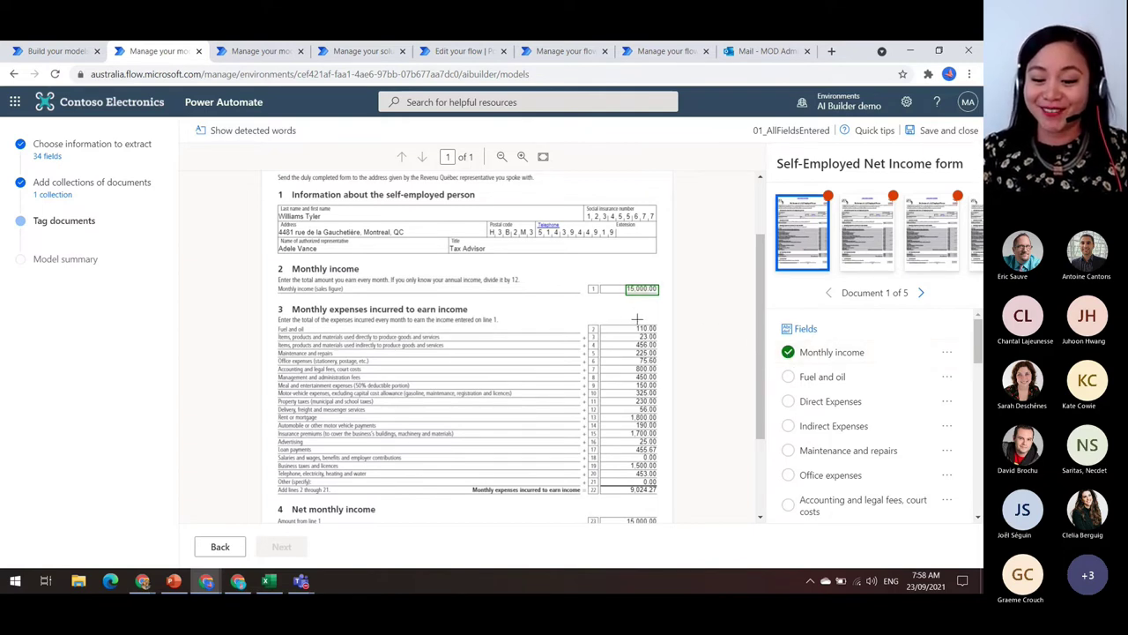
{"action": "left_click_drag", "start_coordinate": [639, 322], "coordinate": [660, 330]}
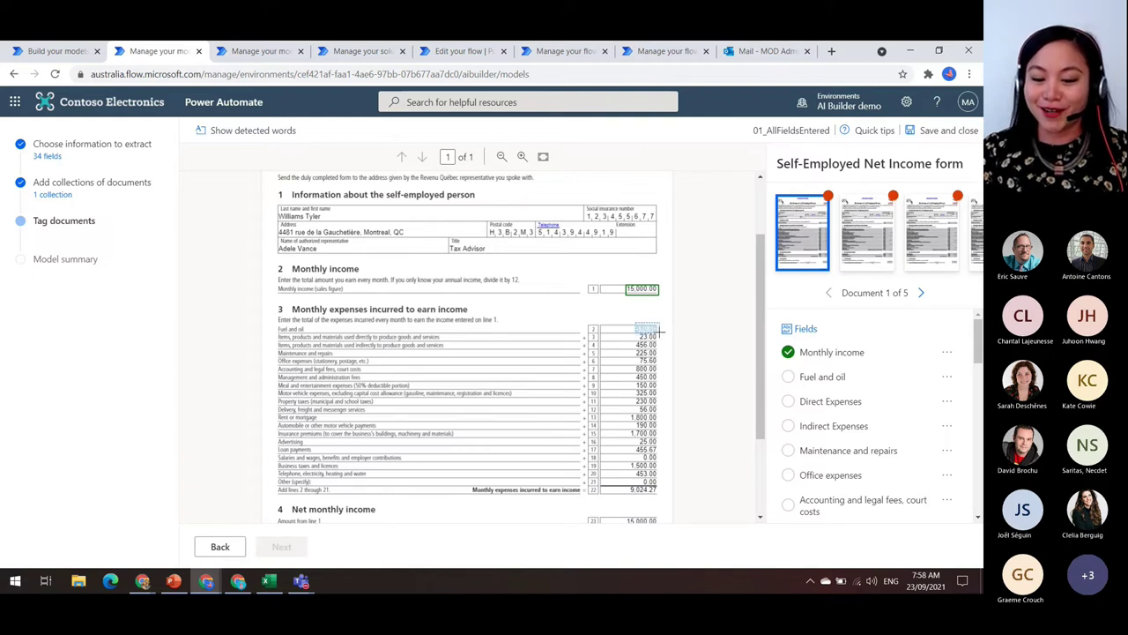
{"action": "left_click_drag", "start_coordinate": [660, 331], "coordinate": [660, 336]}
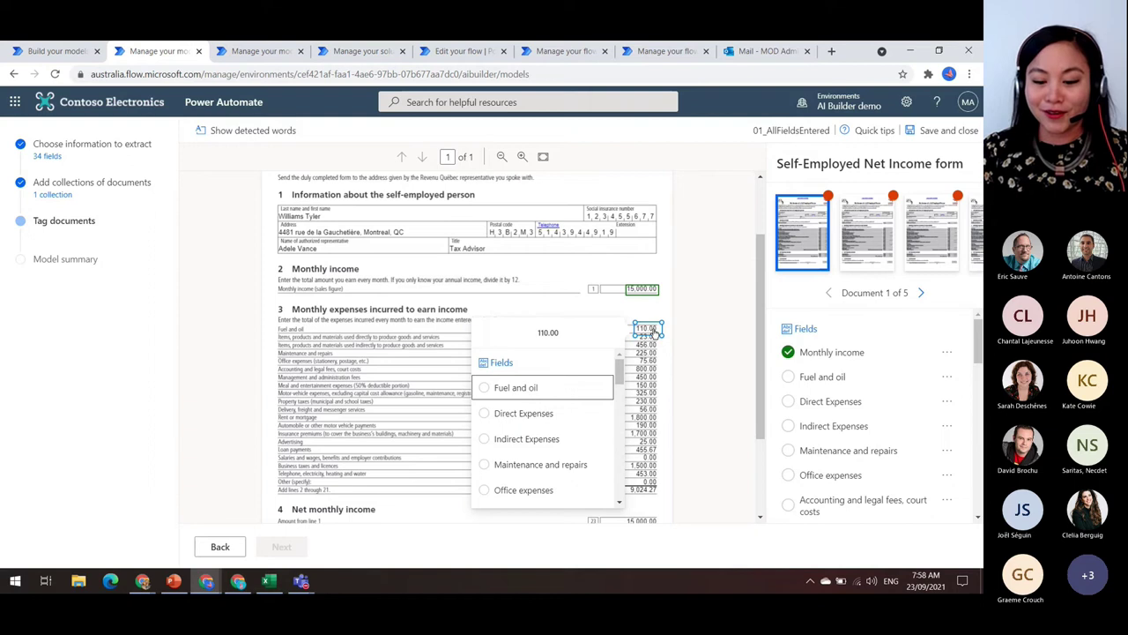
{"action": "left_click", "coordinate": [520, 387]}
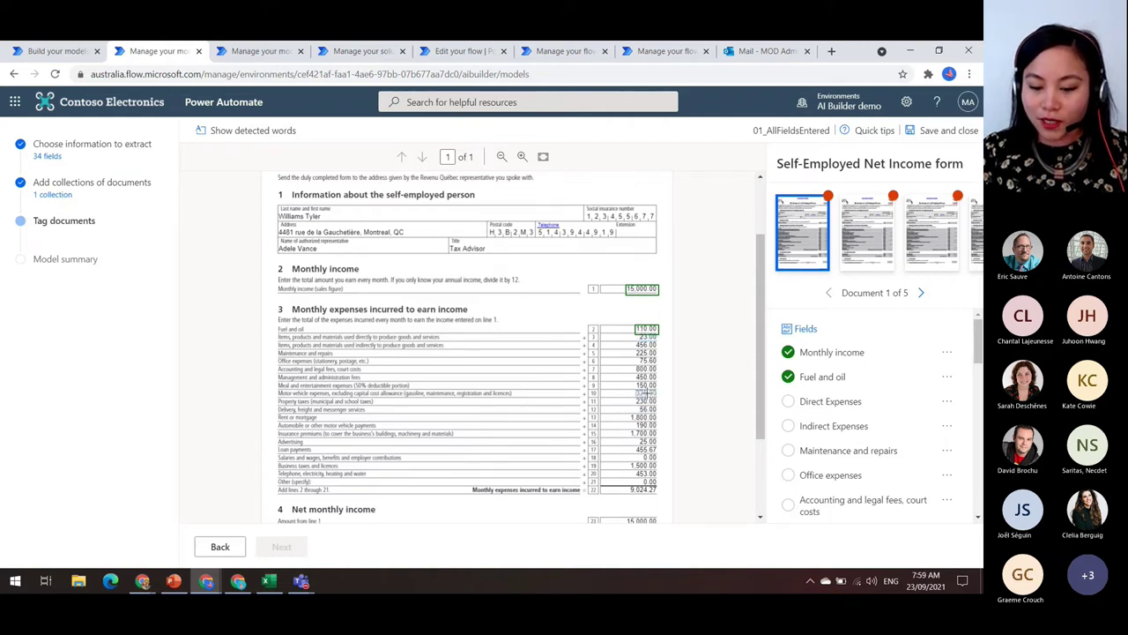
In document 1, tag the line 10 amount 325.00 as Motor-vehicle expenses and check that field in the field list.
{"action": "left_click", "coordinate": [522, 156]}
{"action": "left_click", "coordinate": [522, 156]}
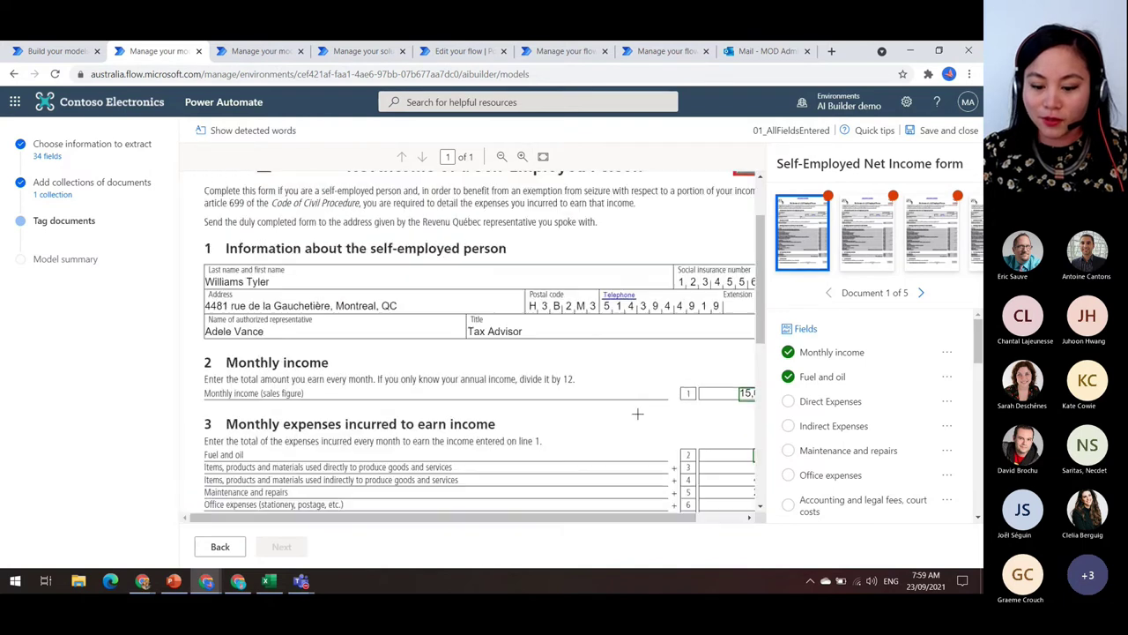
{"action": "left_click_drag", "start_coordinate": [642, 517], "coordinate": [716, 518]}
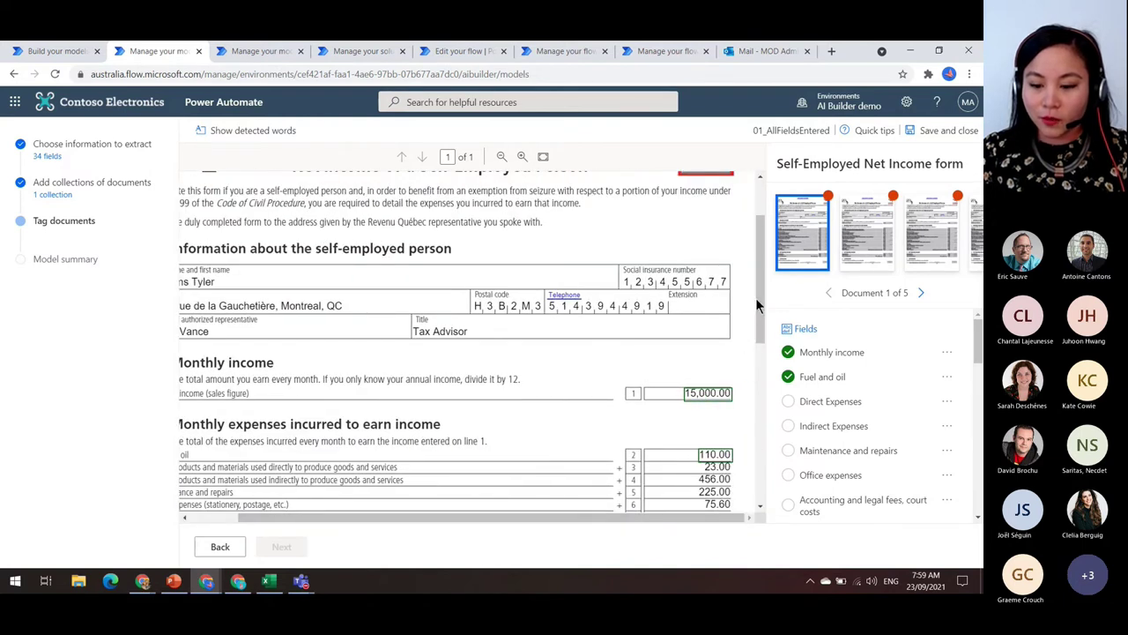
{"action": "scroll", "coordinate": [757, 295], "scroll_direction": "down", "scroll_amount": 3}
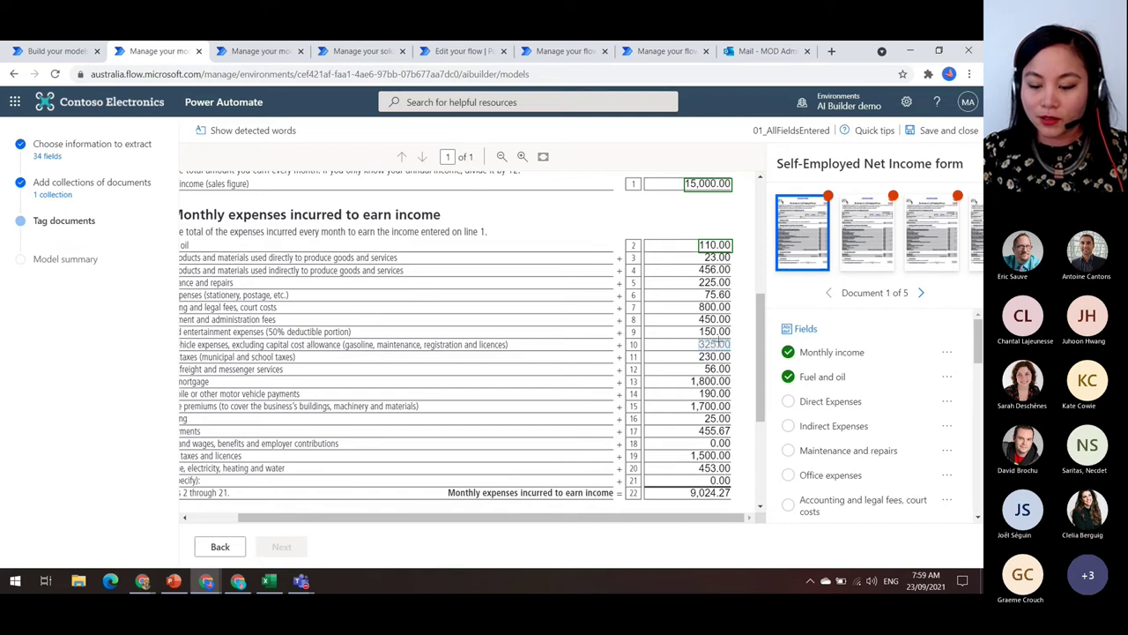
{"action": "left_click_drag", "start_coordinate": [742, 343], "coordinate": [729, 344]}
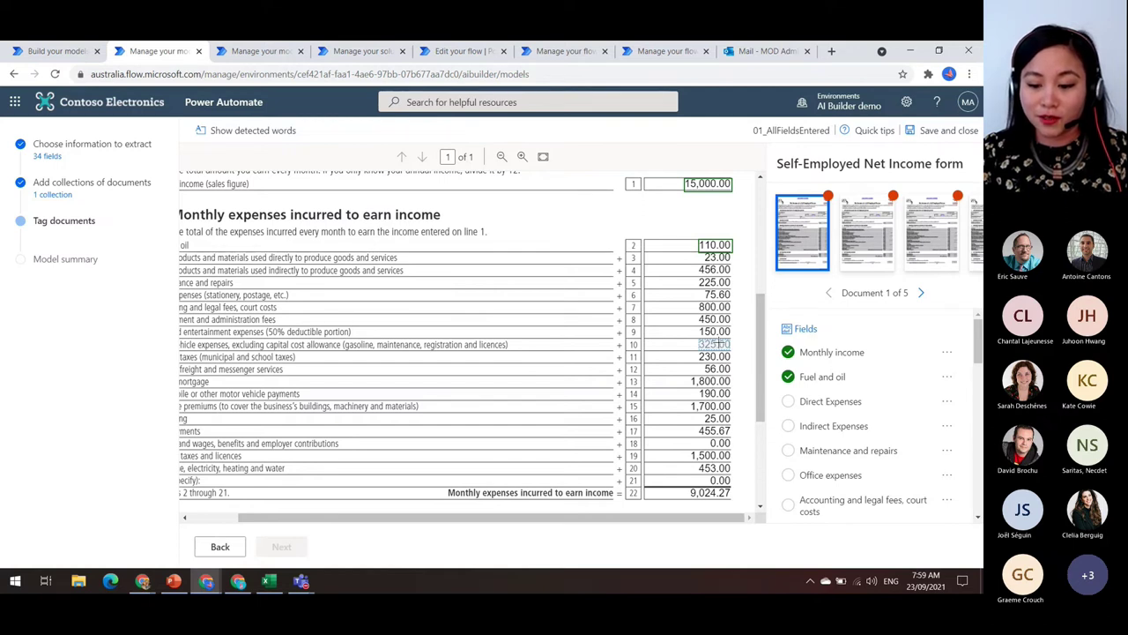
{"action": "left_click", "coordinate": [719, 344]}
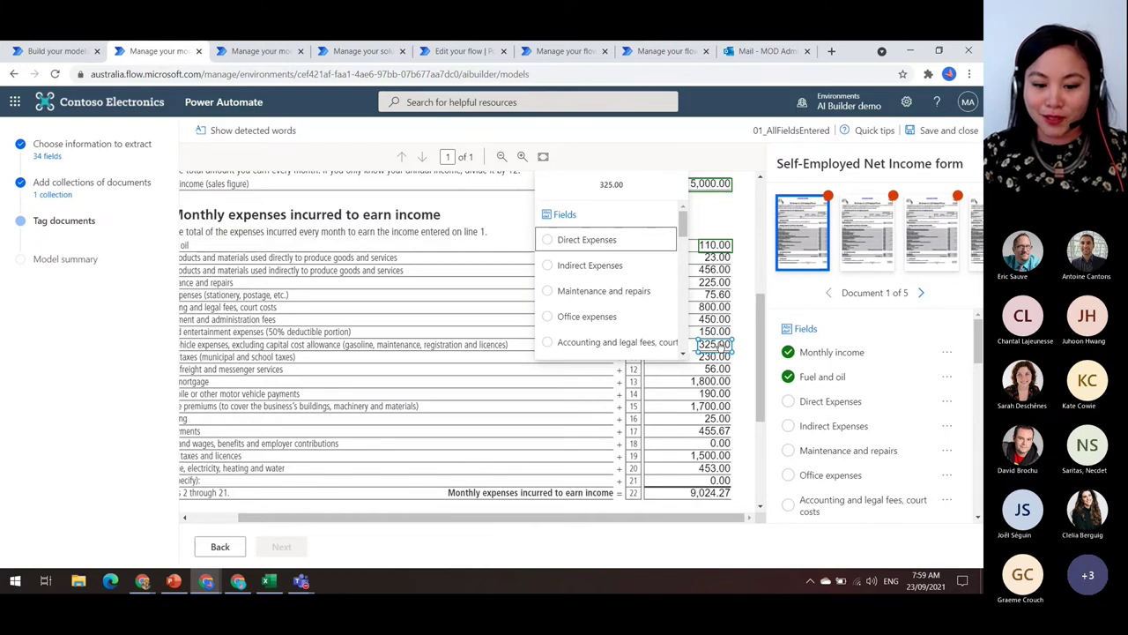
{"action": "scroll", "coordinate": [617, 251], "scroll_direction": "down", "scroll_amount": 3}
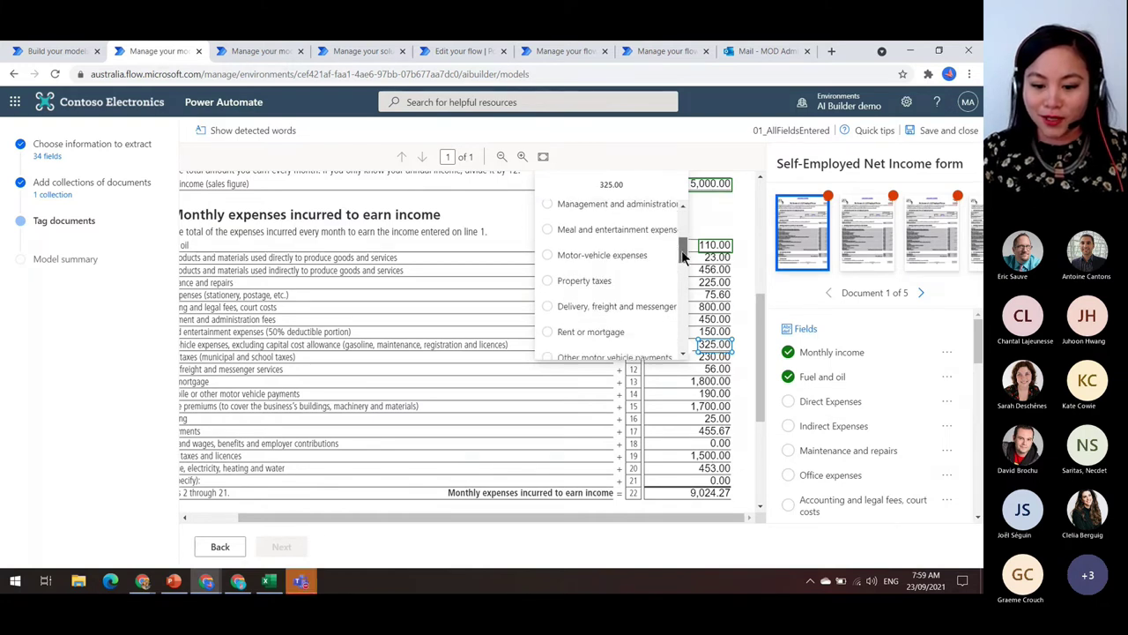
{"action": "left_click", "coordinate": [606, 242]}
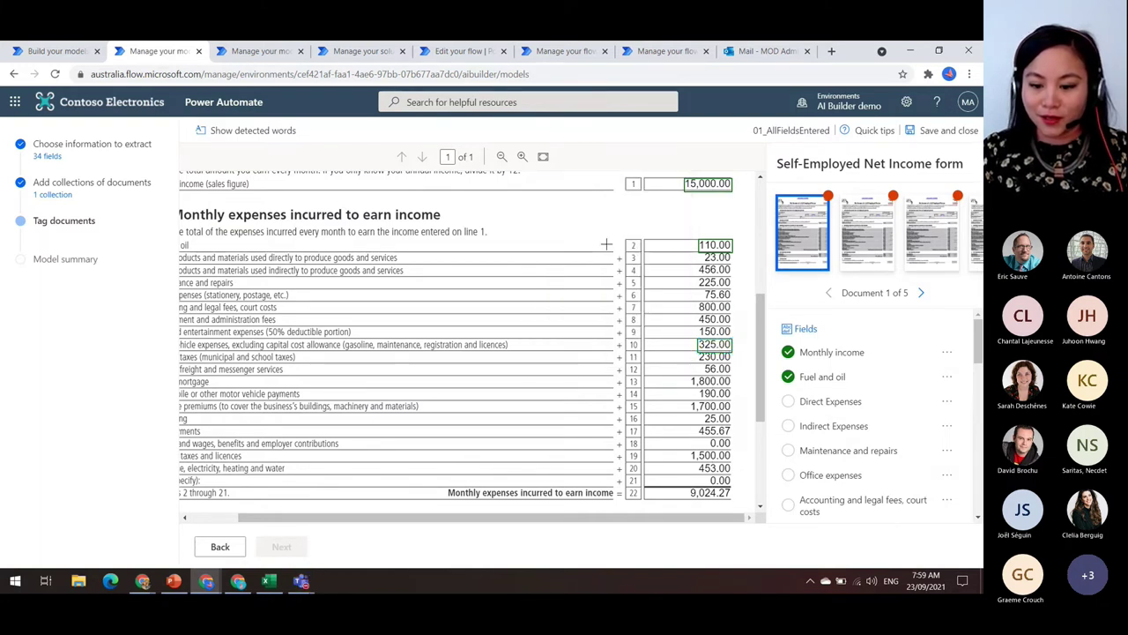
{"action": "left_click_drag", "start_coordinate": [978, 348], "coordinate": [979, 393]}
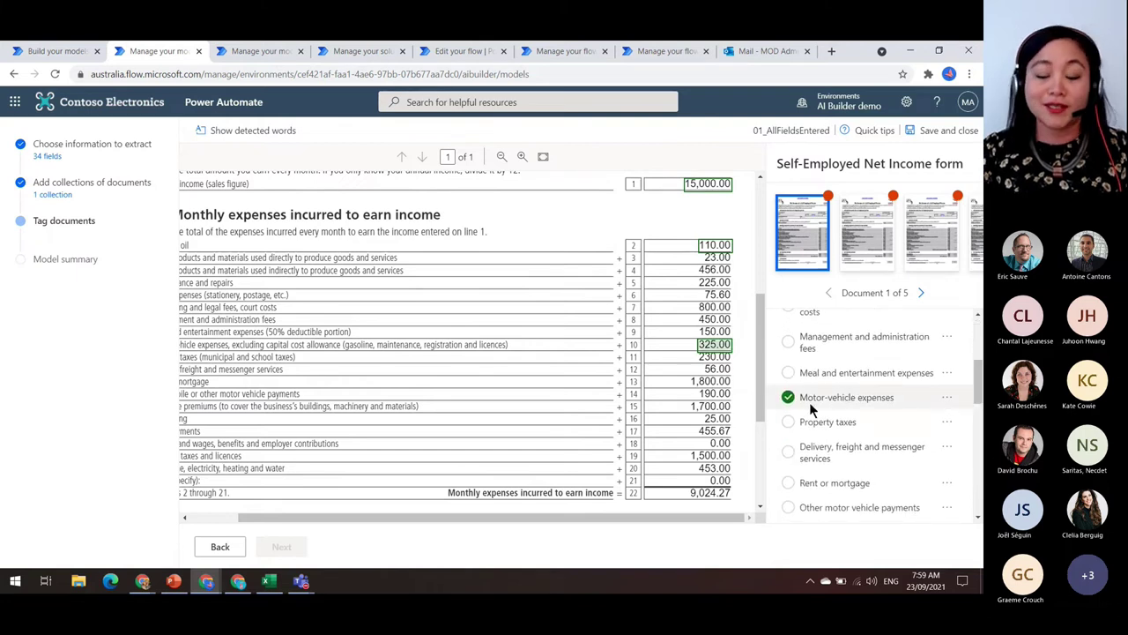
Look over the personal information section of document 1 and compare it with the tagged documents in the 02_DocumentsUploaded model.
{"action": "left_click_drag", "start_coordinate": [758, 408], "coordinate": [760, 322]}
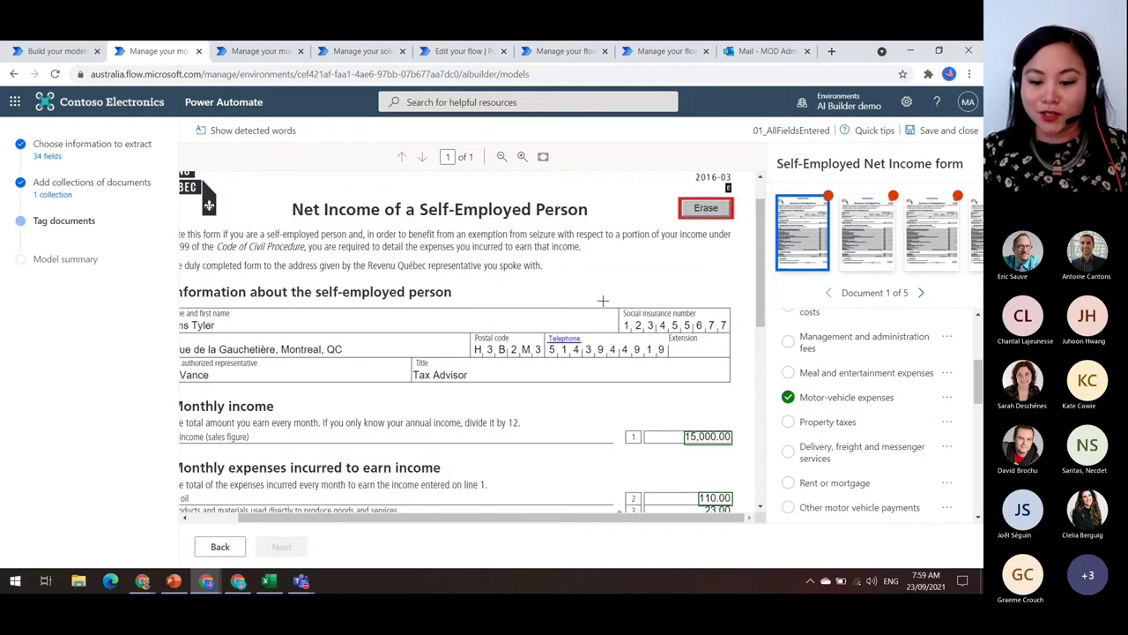
{"action": "left_click_drag", "start_coordinate": [394, 523], "coordinate": [341, 524]}
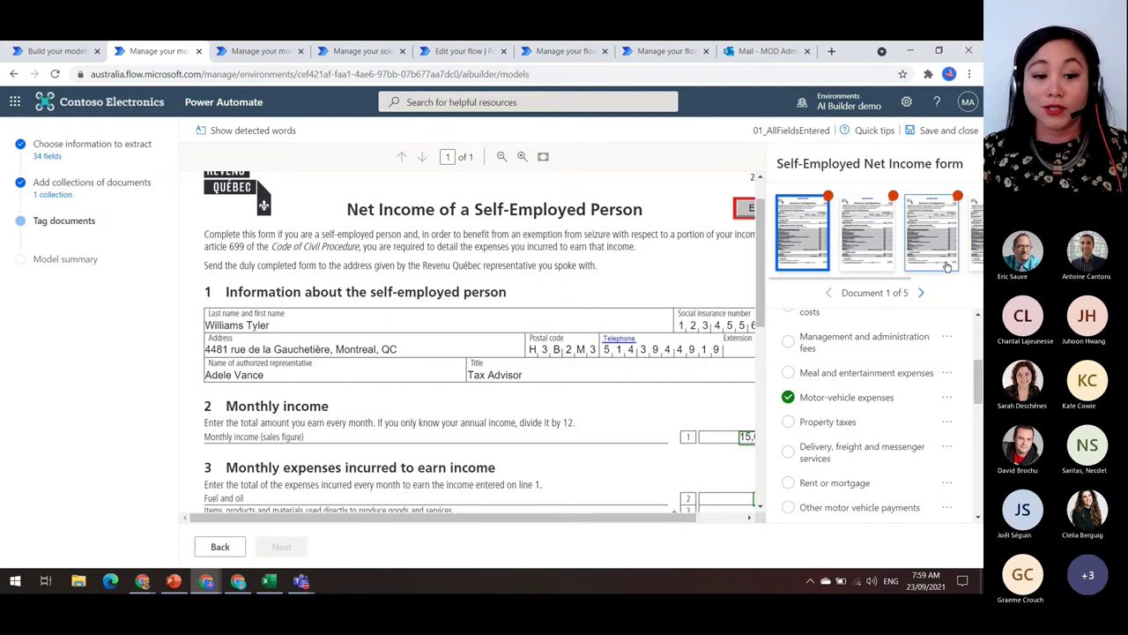
{"action": "left_click", "coordinate": [274, 54]}
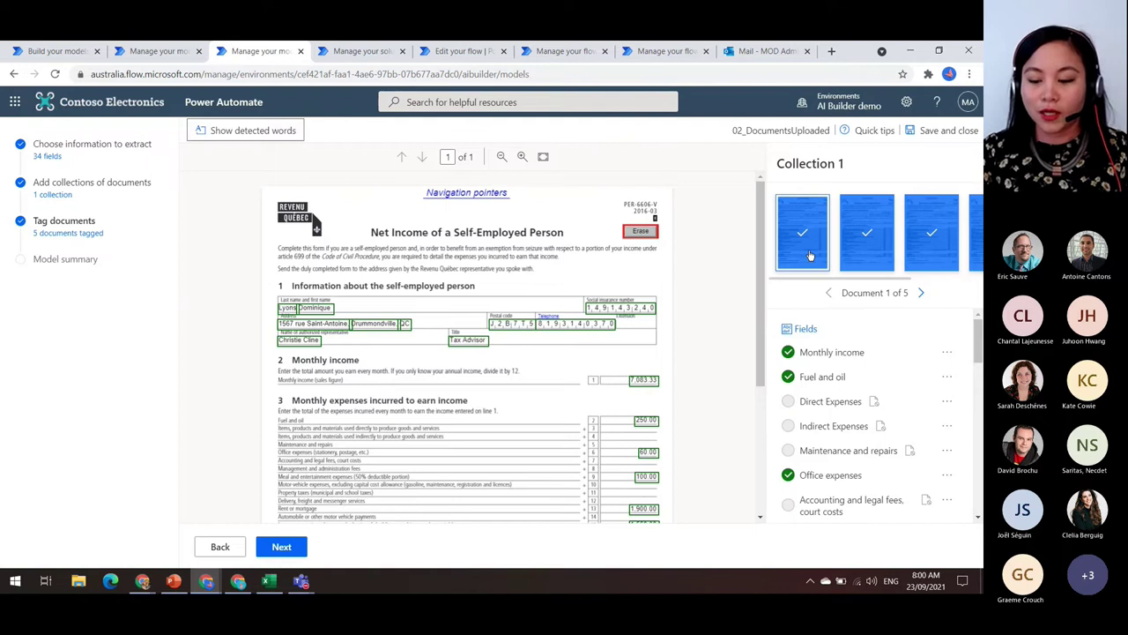
{"action": "left_click", "coordinate": [150, 59]}
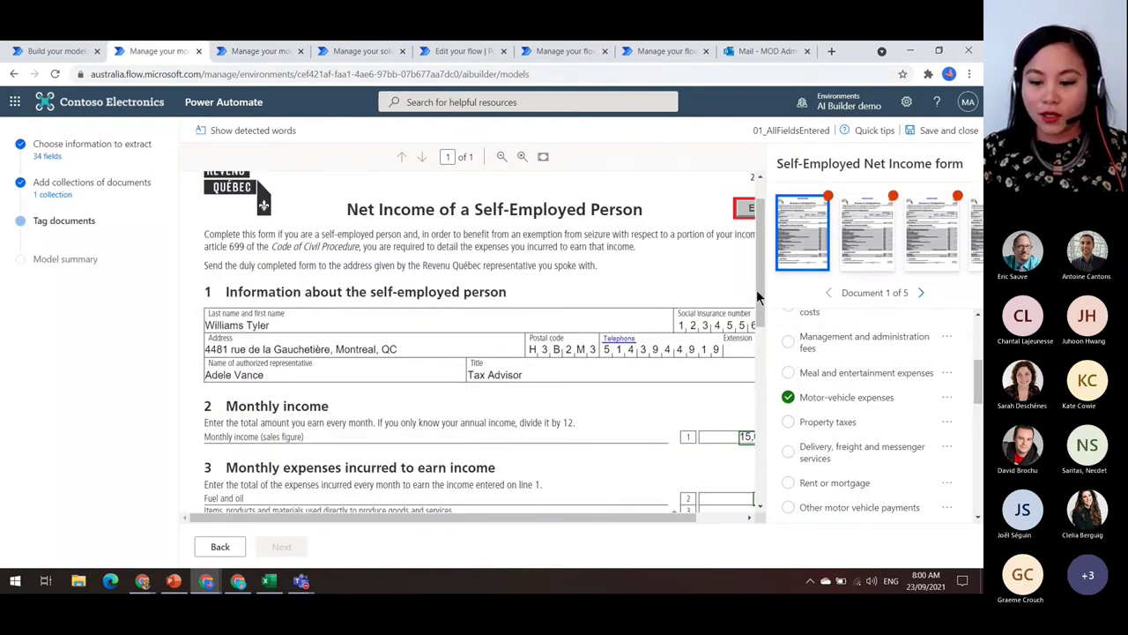
Mark Delivery, freight and messenger services as not available in document 1, and view the availability options for Rent or mortgage.
{"action": "scroll", "coordinate": [756, 298], "scroll_direction": "down", "scroll_amount": 5}
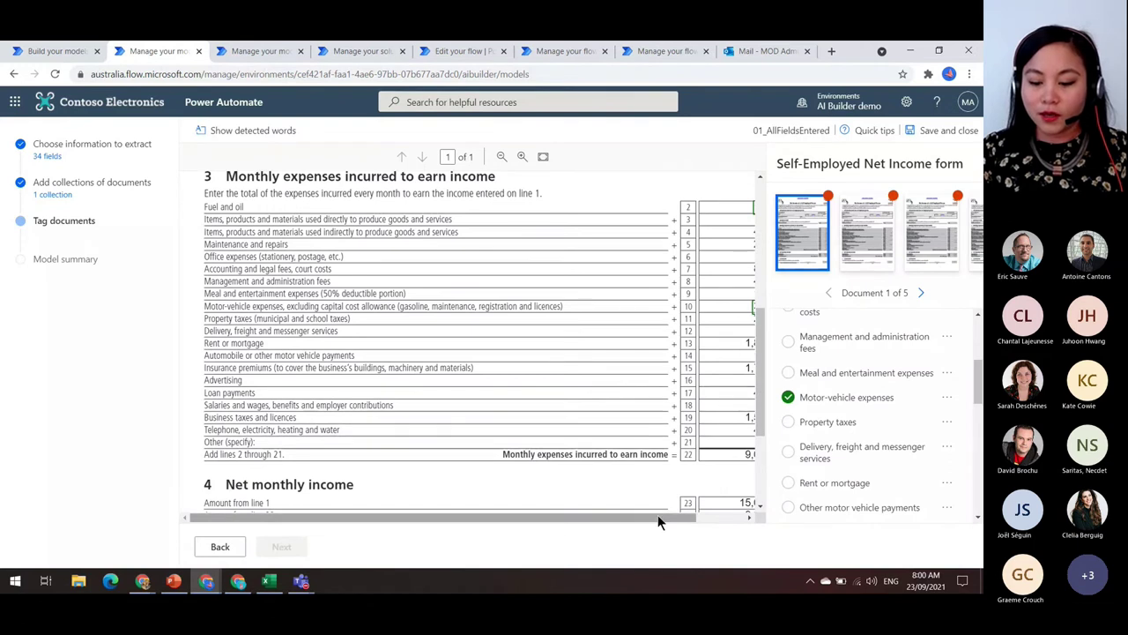
{"action": "left_click_drag", "start_coordinate": [658, 521], "coordinate": [706, 521]}
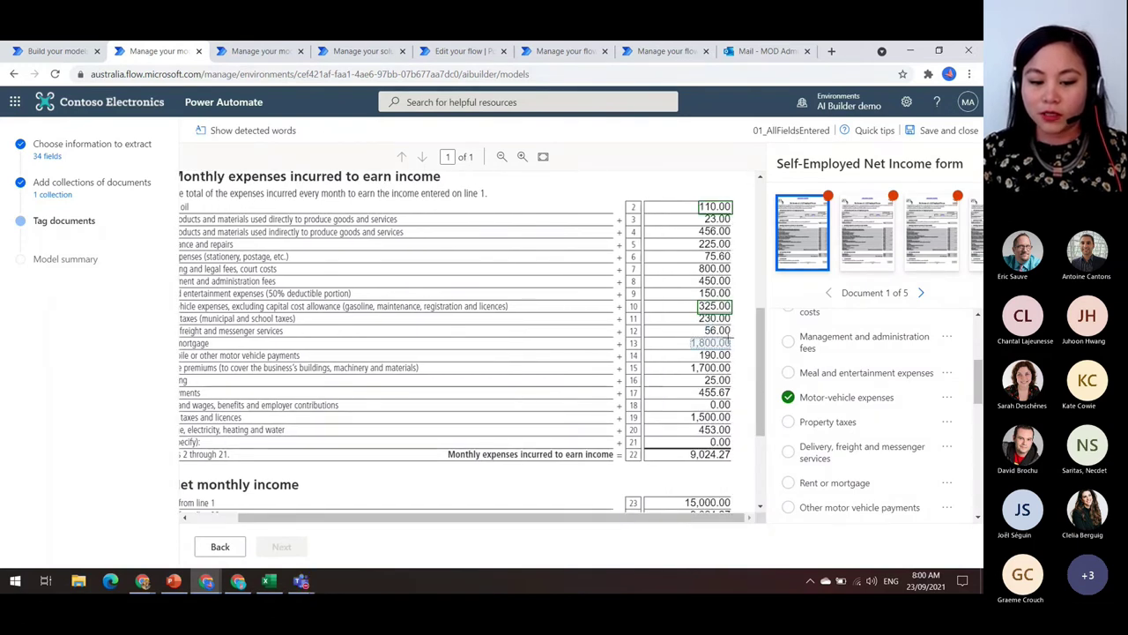
{"action": "scroll", "coordinate": [977, 406], "scroll_direction": "down", "scroll_amount": 1}
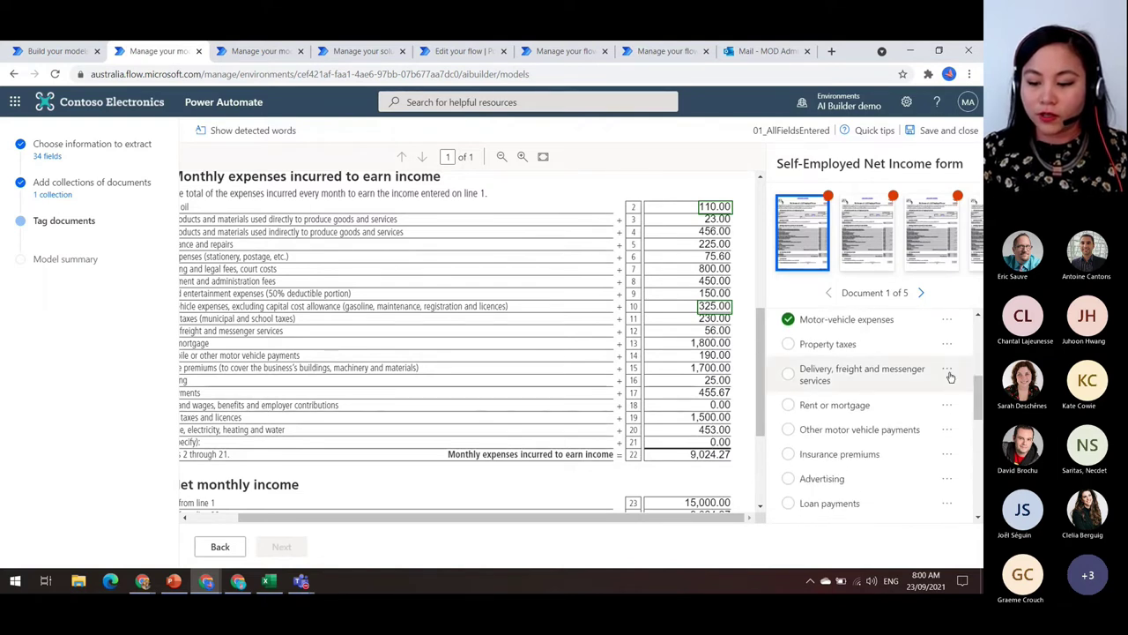
{"action": "left_click", "coordinate": [948, 370]}
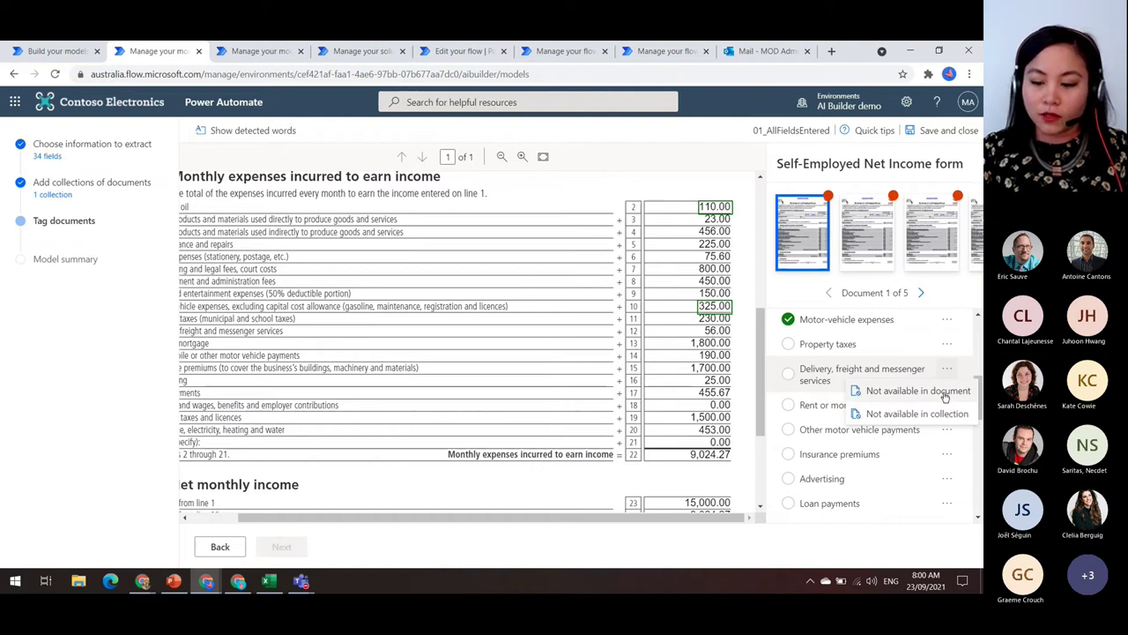
{"action": "left_click", "coordinate": [945, 396]}
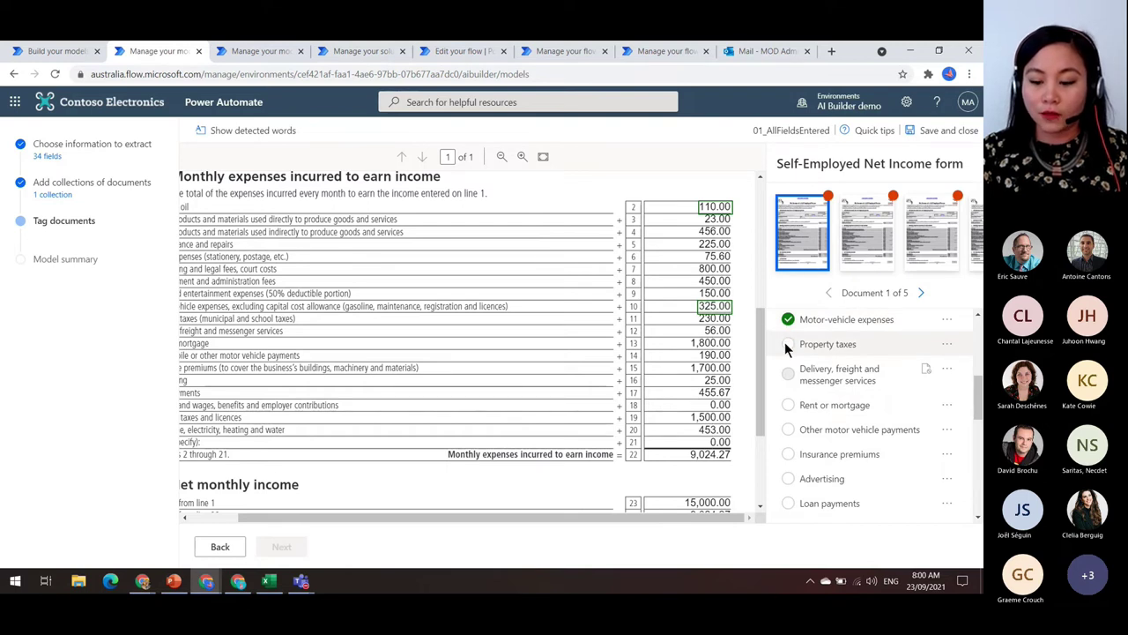
{"action": "left_click", "coordinate": [947, 404]}
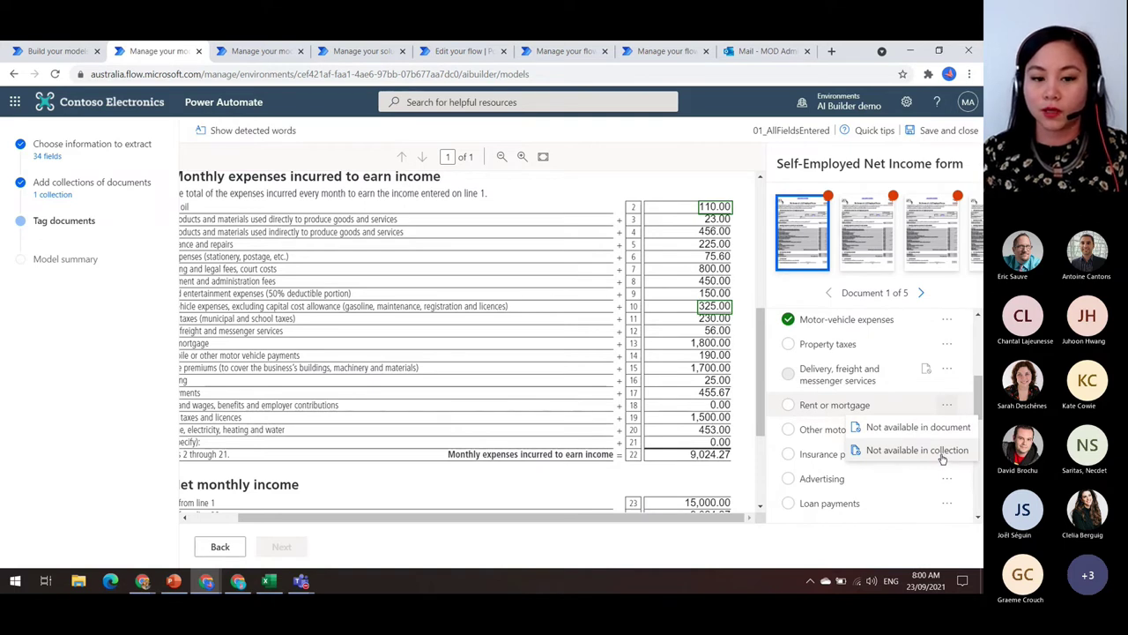
Switch to the fully tagged 02_DocumentsUploaded model and continue to its model summary.
{"action": "left_click", "coordinate": [234, 53]}
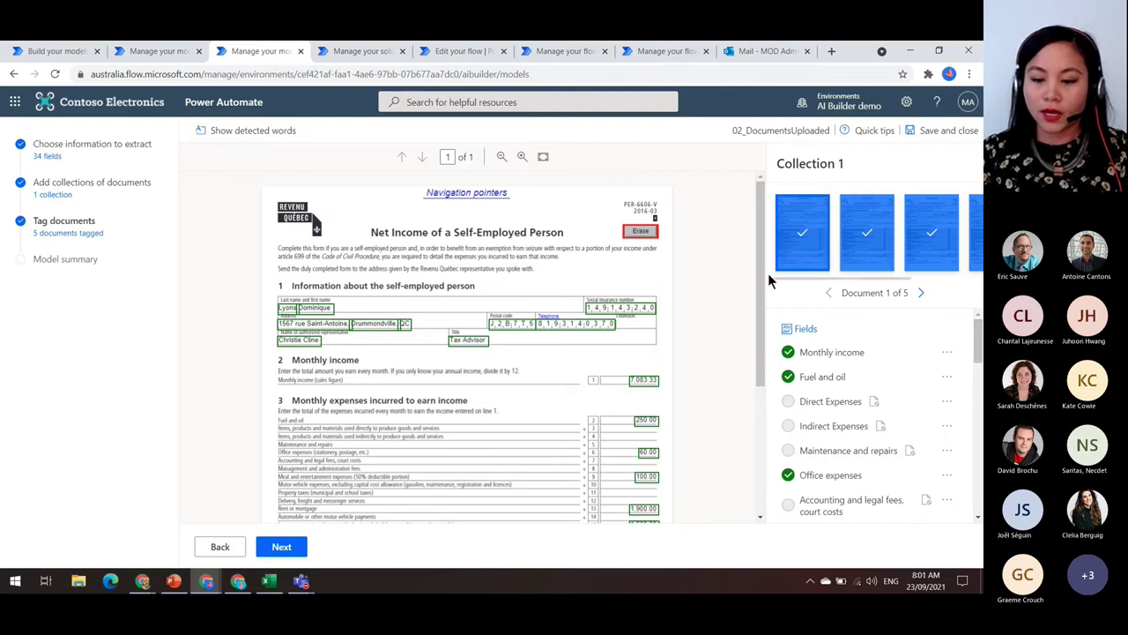
{"action": "left_click_drag", "start_coordinate": [757, 285], "coordinate": [747, 315]}
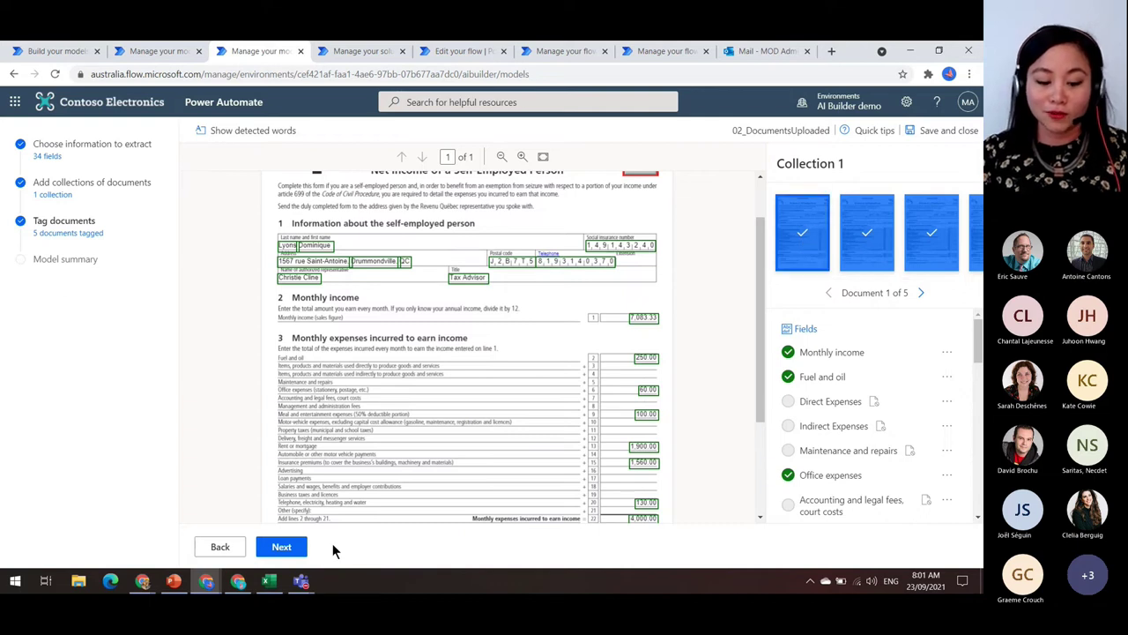
{"action": "left_click", "coordinate": [282, 545]}
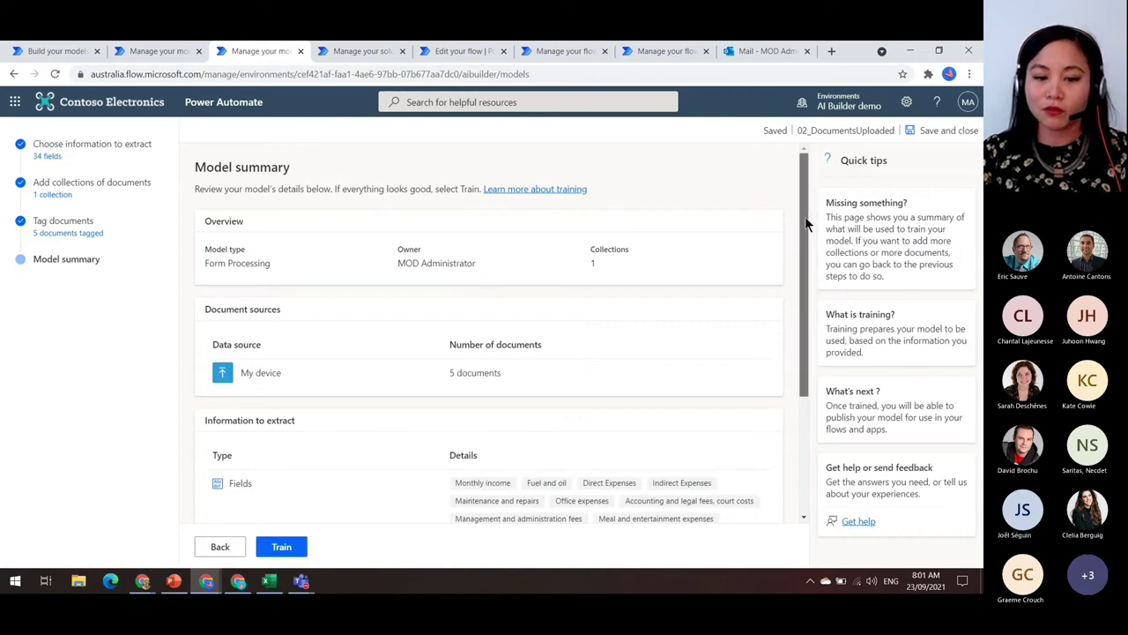
Review the document sources and fields to extract, then train the 02_DocumentsUploaded model and go to the models list.
{"action": "left_click_drag", "start_coordinate": [806, 218], "coordinate": [804, 250]}
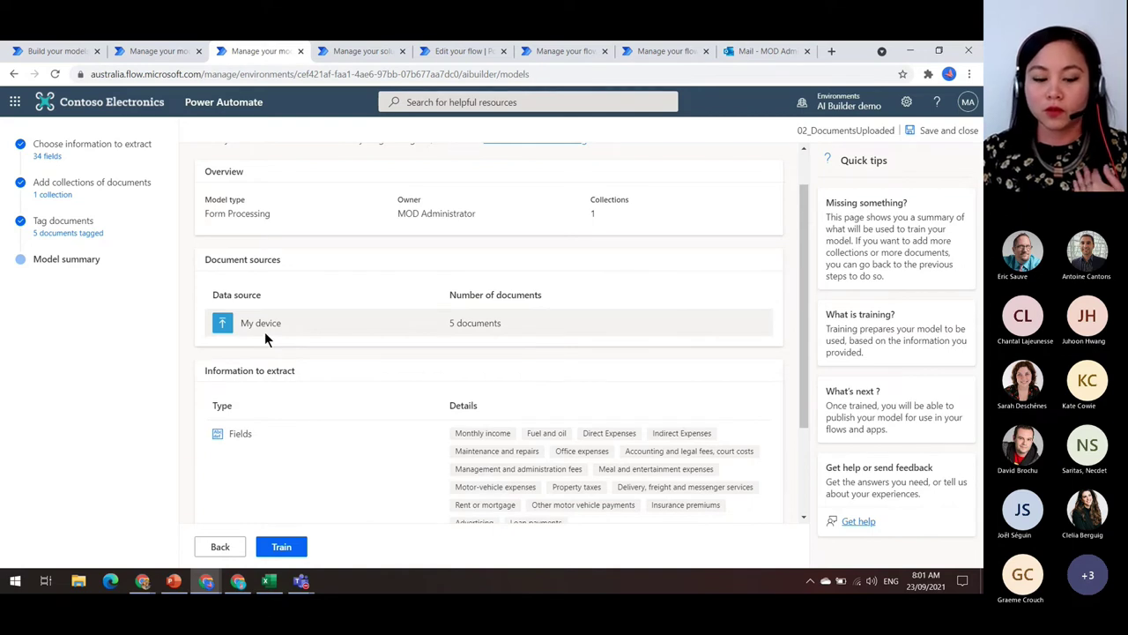
{"action": "left_click_drag", "start_coordinate": [793, 357], "coordinate": [794, 452]}
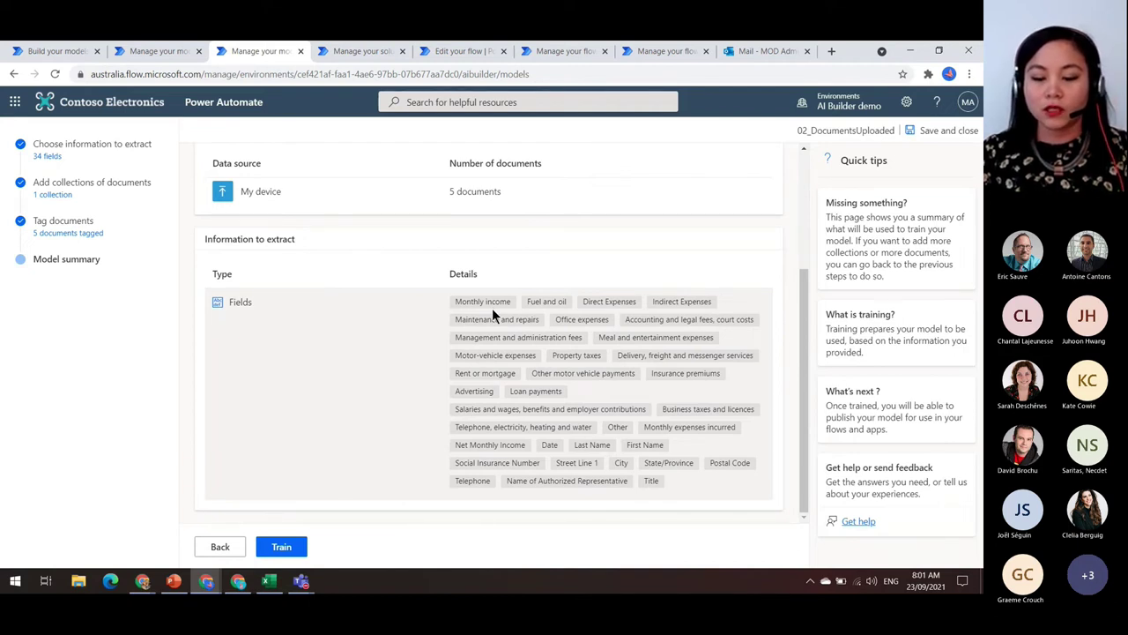
{"action": "left_click", "coordinate": [282, 549]}
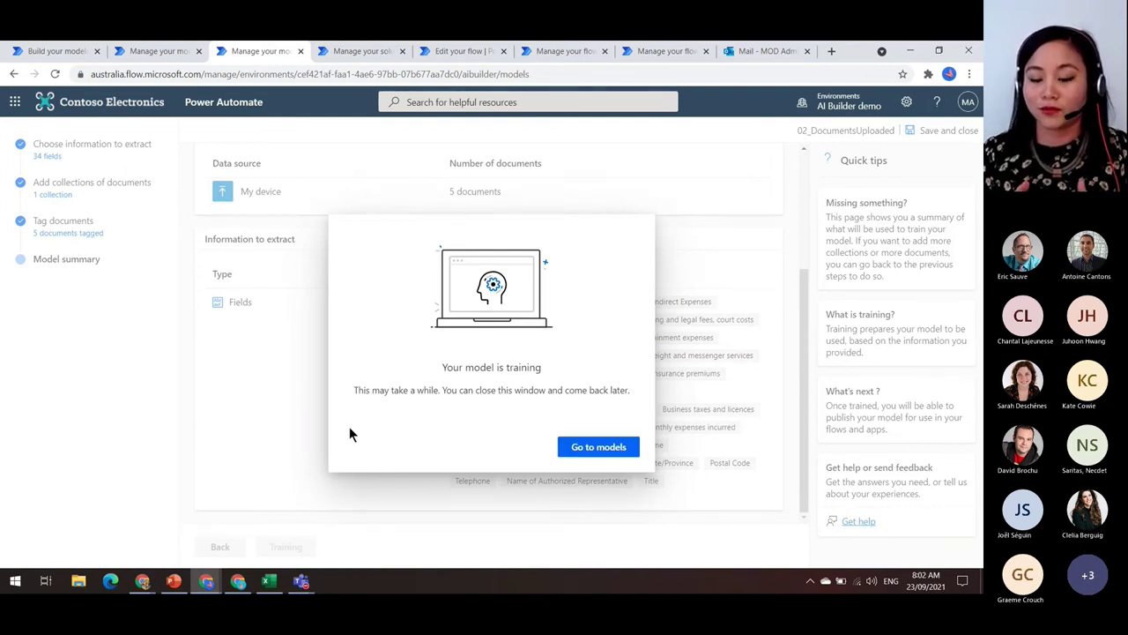
{"action": "left_click", "coordinate": [589, 447]}
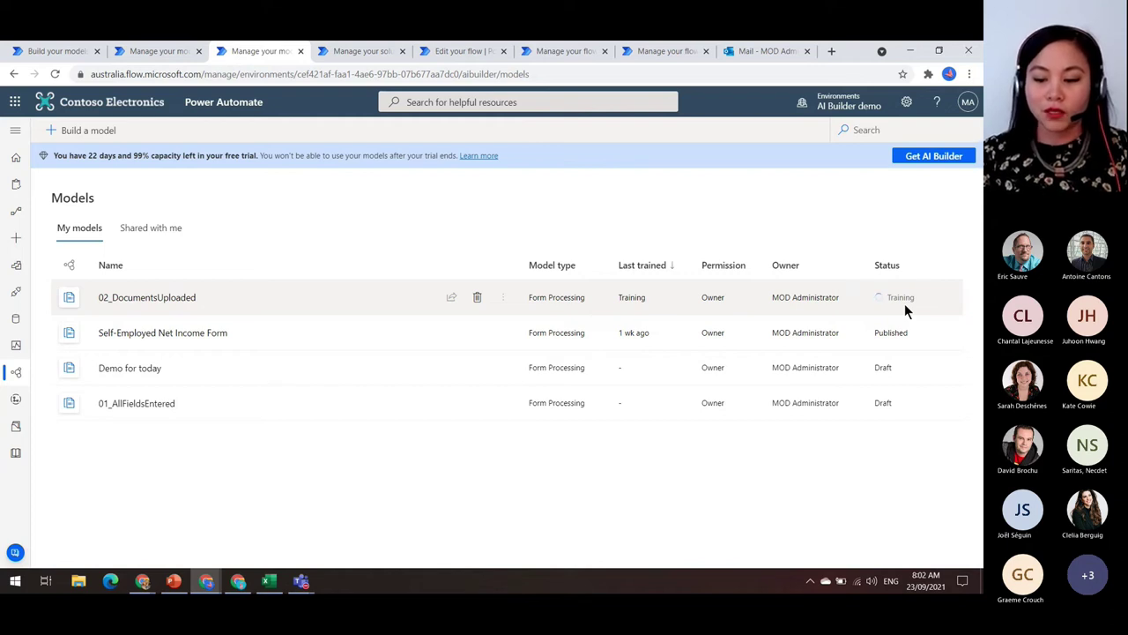
Run a quick test of the published Self-Employed Net Income Form model on the PDF numbered 07 from the XrmVision Webinar folder.
{"action": "left_click", "coordinate": [182, 334]}
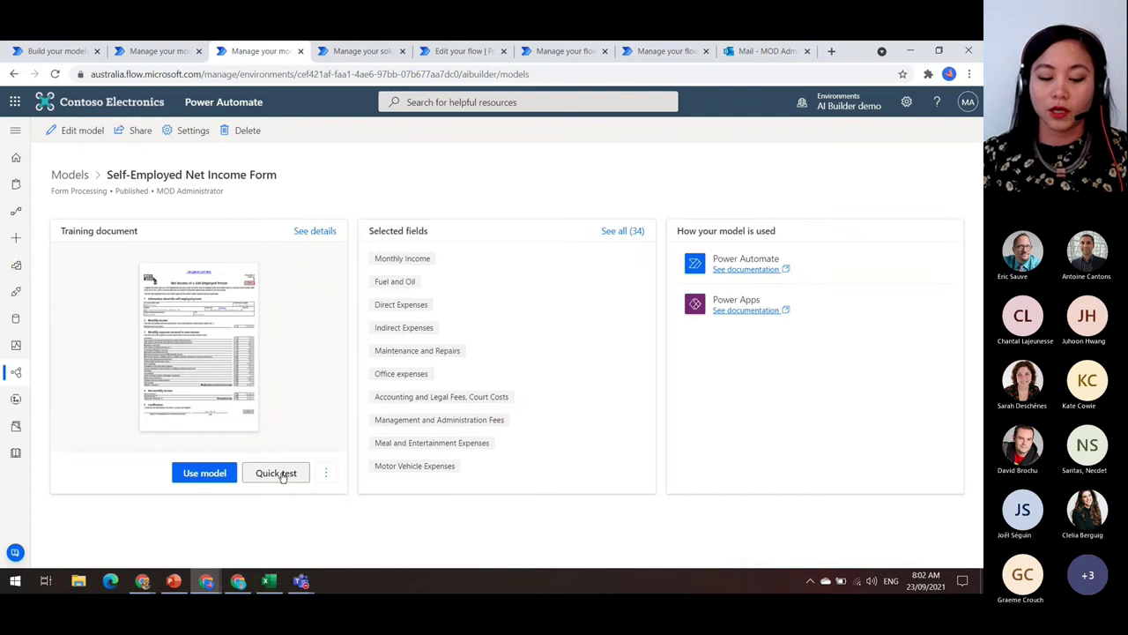
{"action": "left_click", "coordinate": [280, 473]}
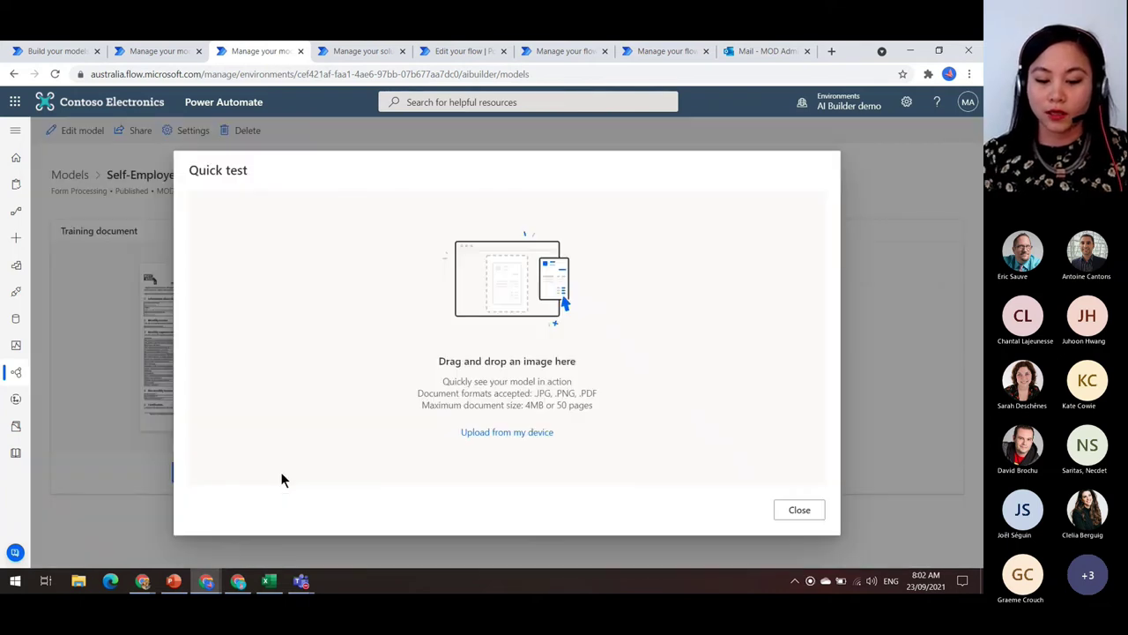
{"action": "left_click", "coordinate": [515, 434]}
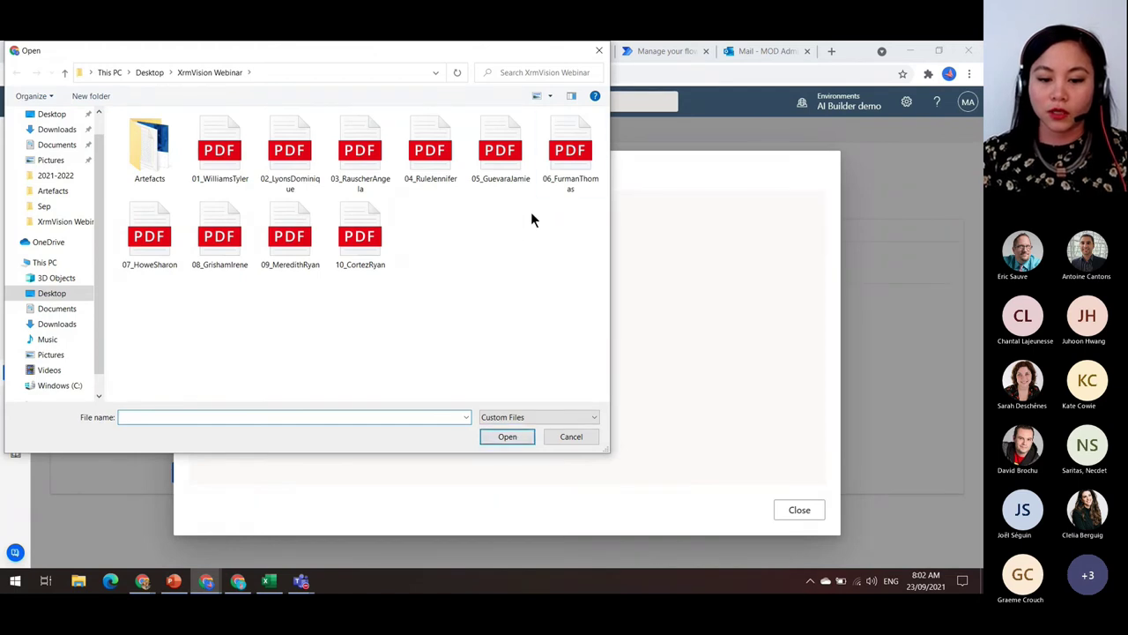
{"action": "left_click", "coordinate": [148, 245]}
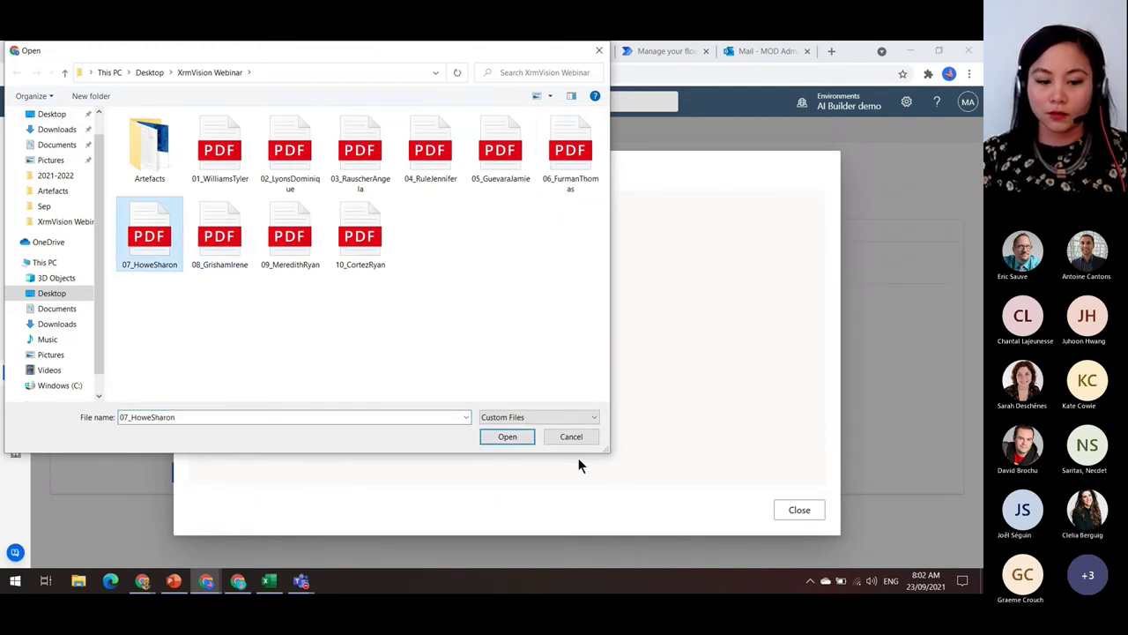
{"action": "left_click", "coordinate": [523, 436]}
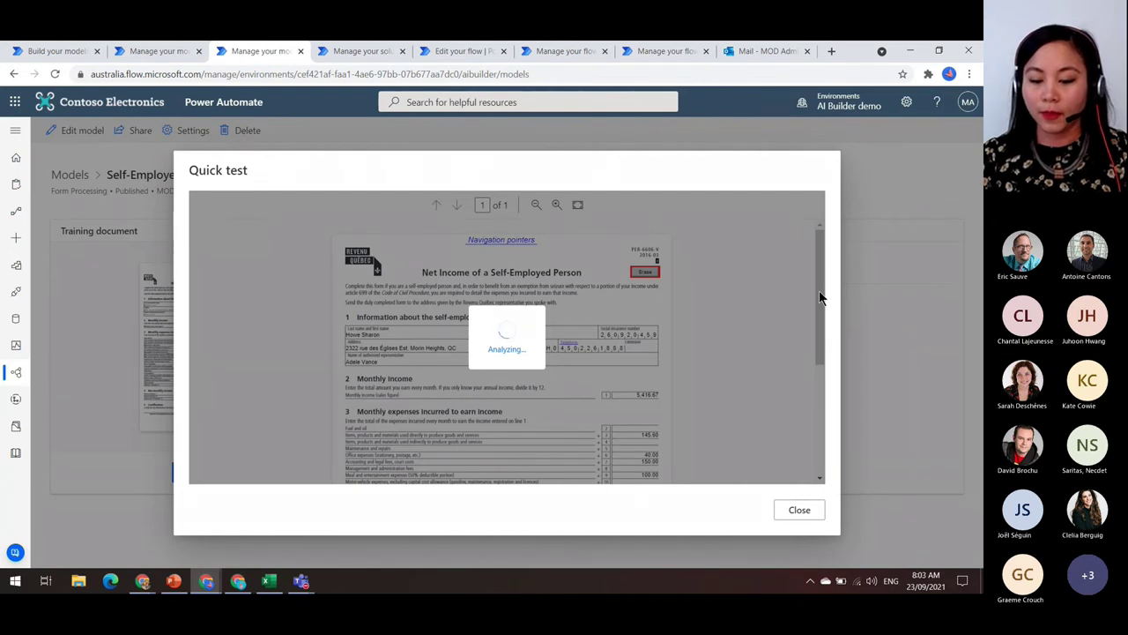
Examine the values detected across the quick-test form and view the confidence score of the Title field.
{"action": "left_click_drag", "start_coordinate": [818, 321], "coordinate": [816, 337]}
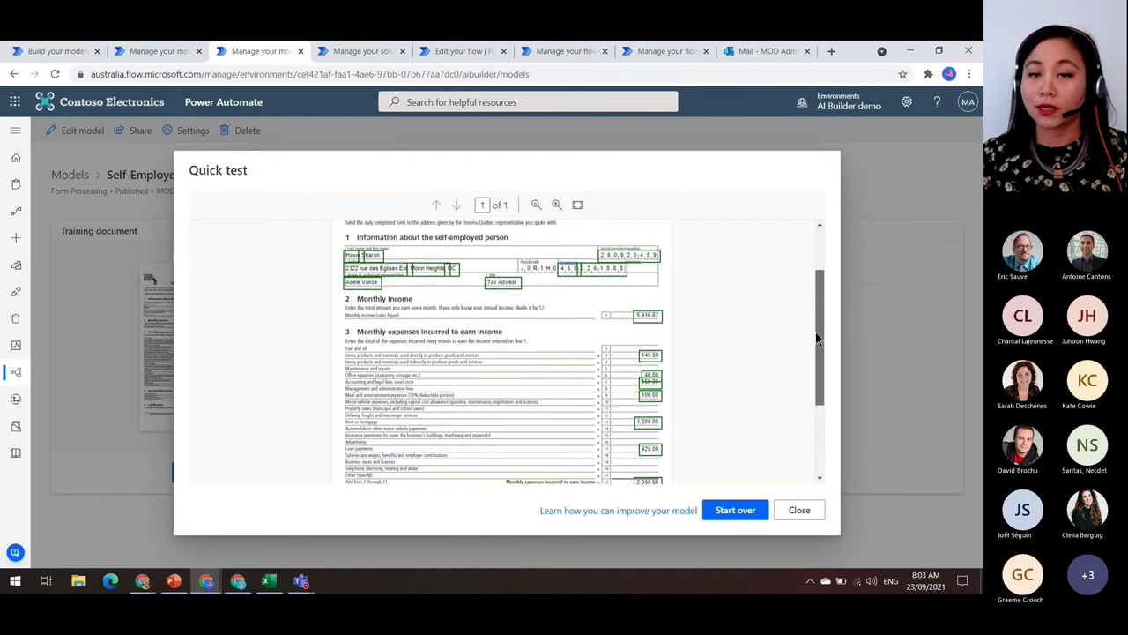
{"action": "left_click_drag", "start_coordinate": [816, 336], "coordinate": [813, 384]}
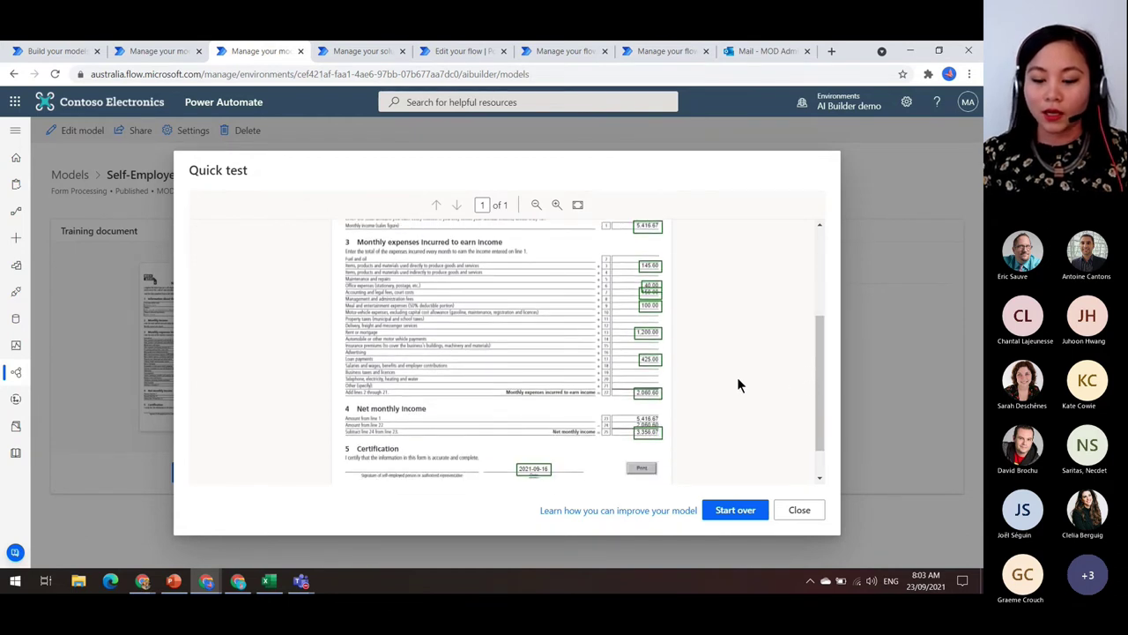
{"action": "mouse_move", "coordinate": [649, 401]}
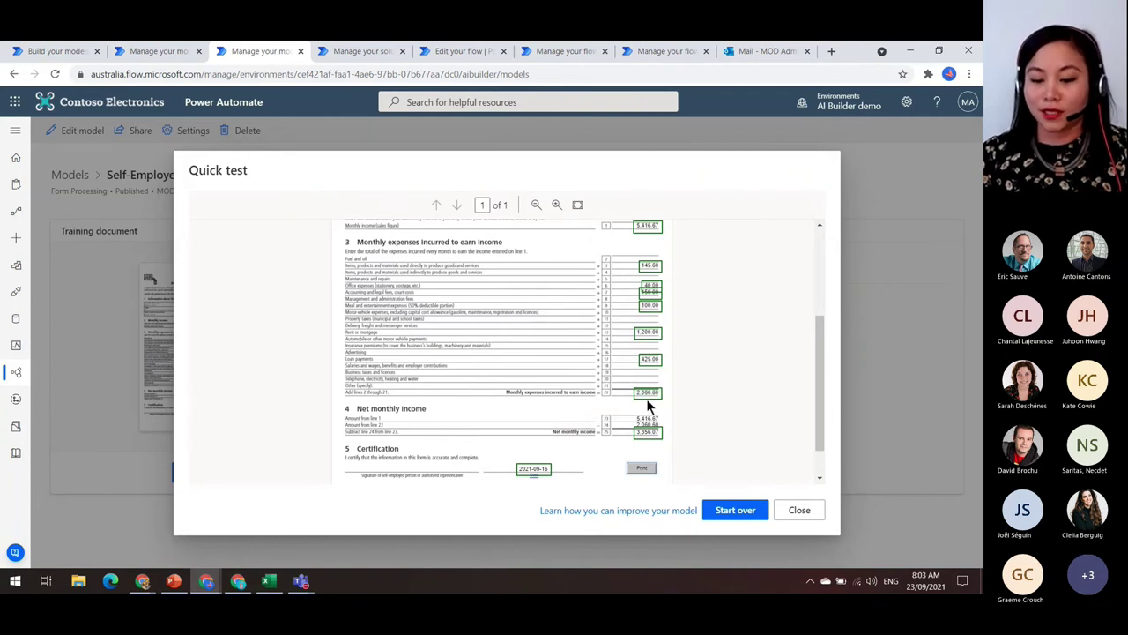
{"action": "scroll", "coordinate": [647, 398], "scroll_direction": "up", "scroll_amount": 2}
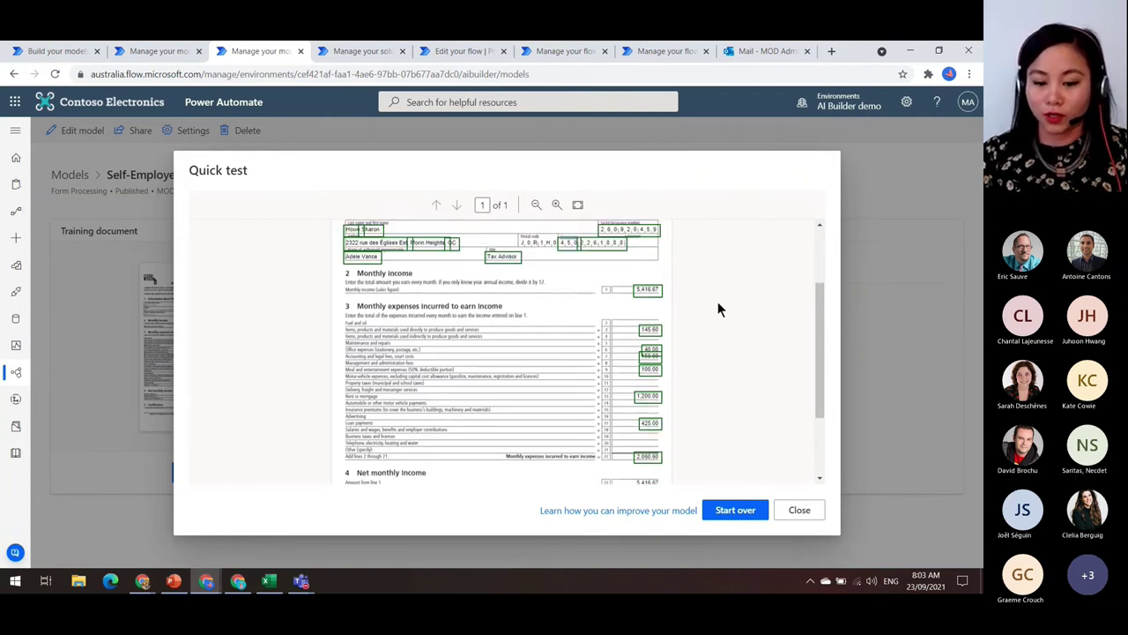
{"action": "mouse_move", "coordinate": [506, 261]}
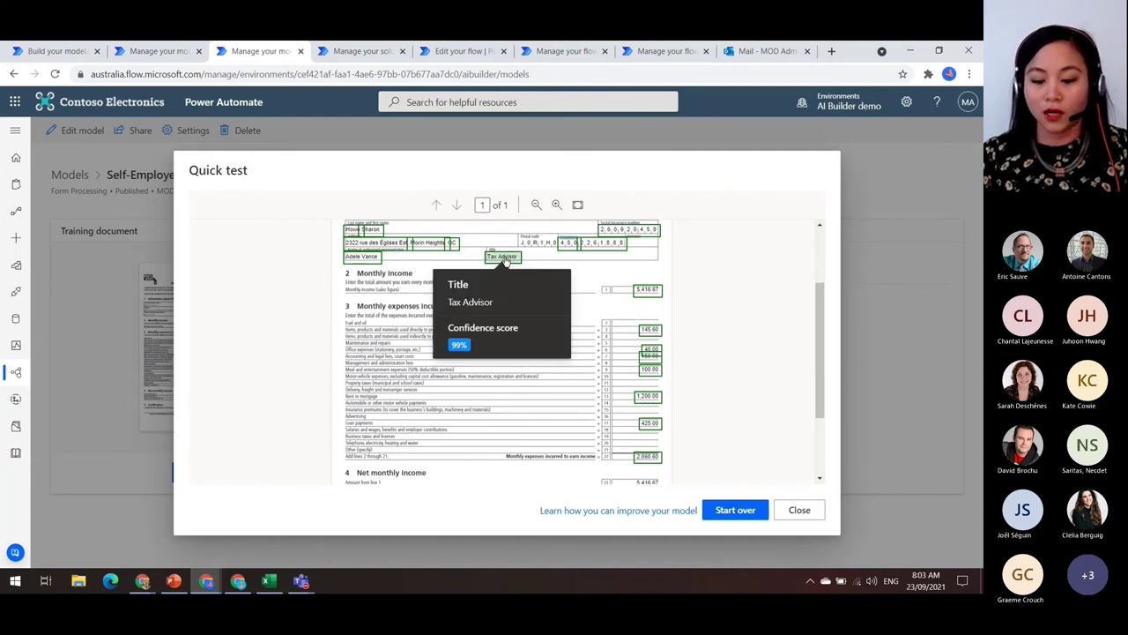
Close the quick test, return to the models list, and publish the trained 02_DocumentsUploaded model.
{"action": "left_click", "coordinate": [798, 510]}
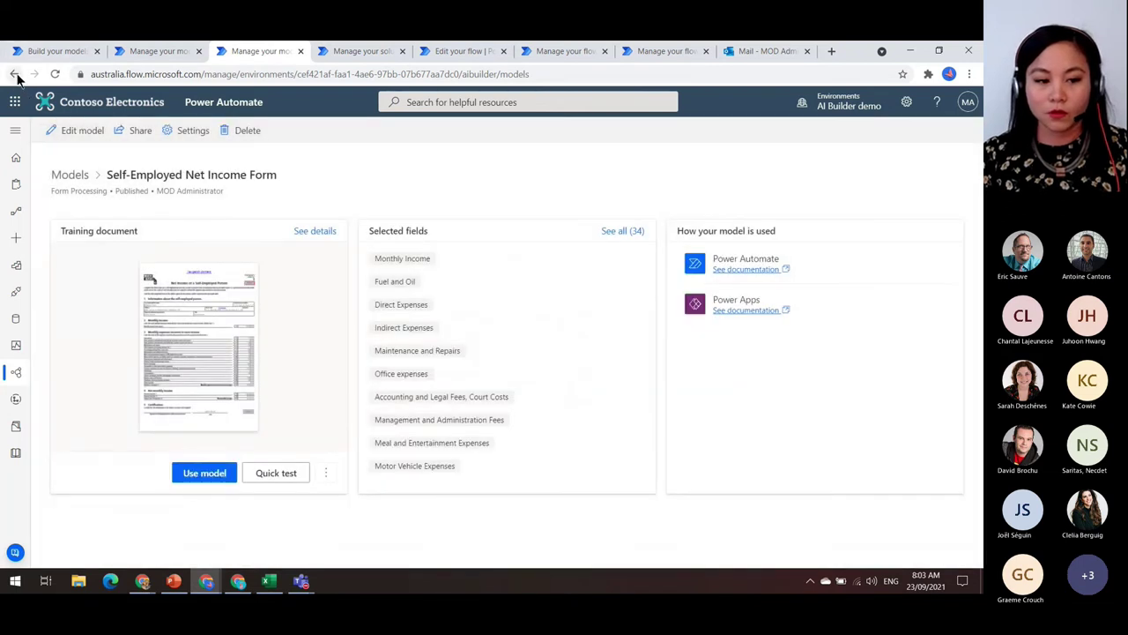
{"action": "left_click", "coordinate": [13, 74]}
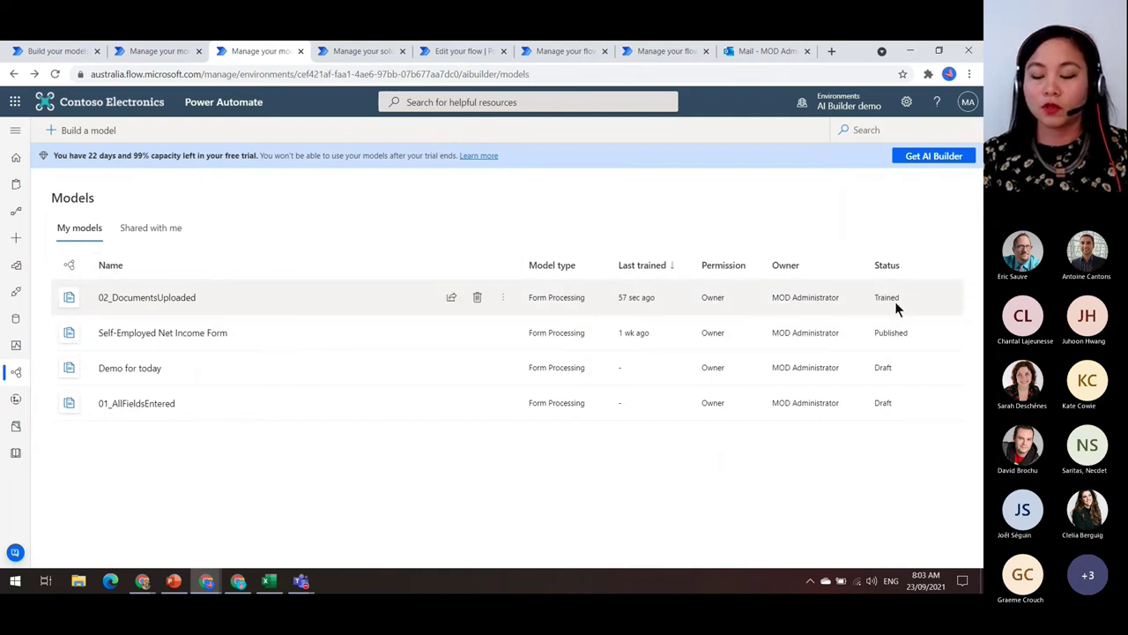
{"action": "left_click", "coordinate": [181, 297]}
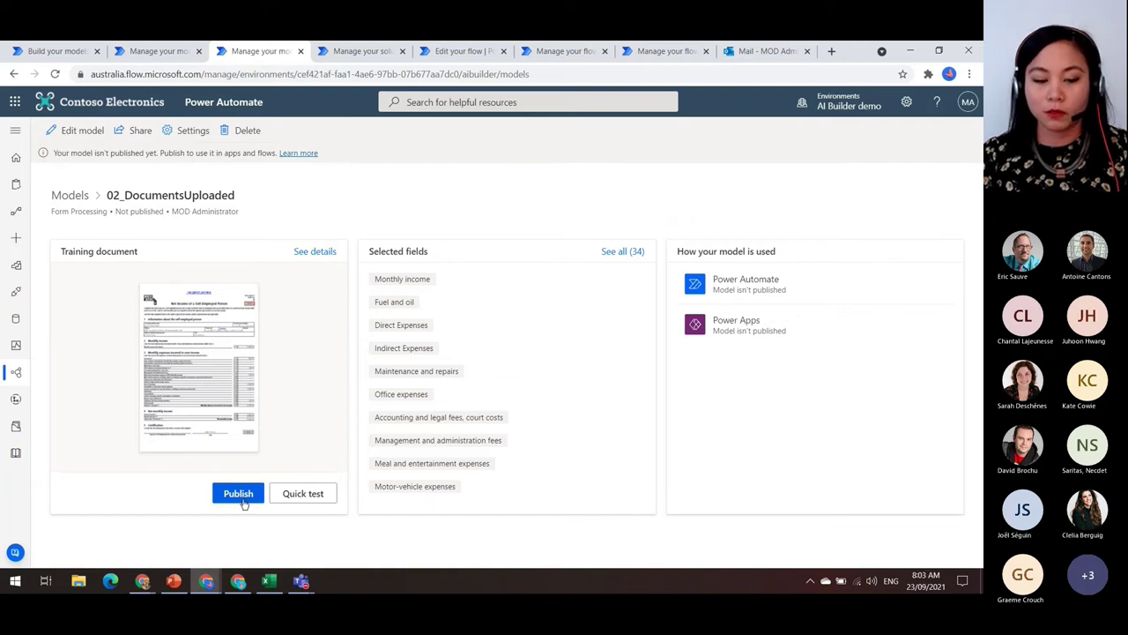
{"action": "left_click", "coordinate": [243, 498]}
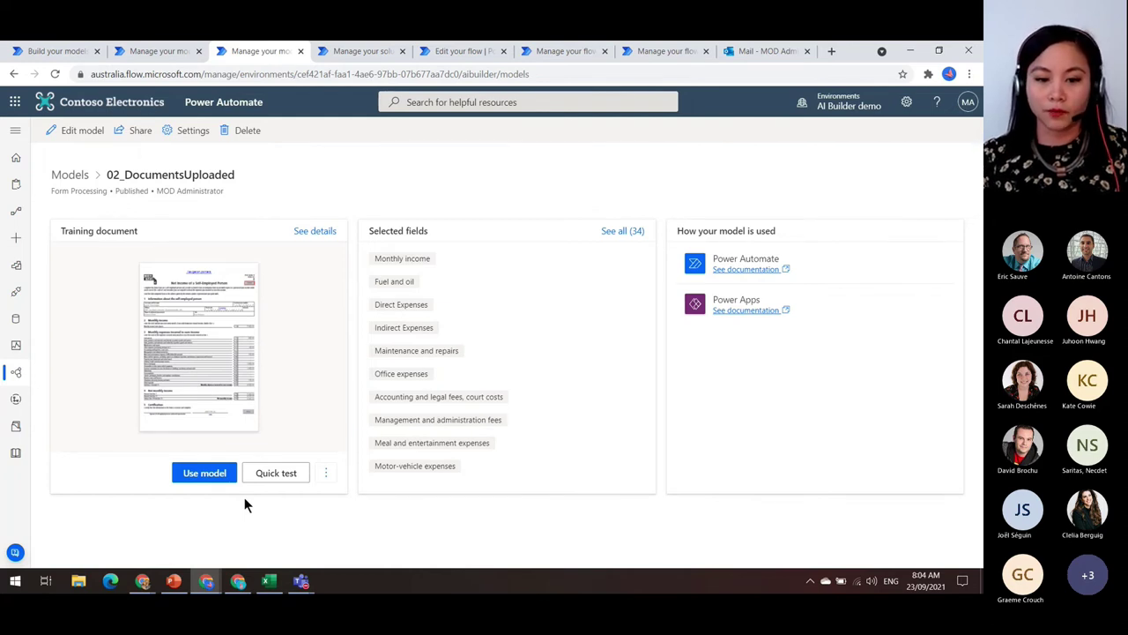
Open the Document Automation Email Importer flow for editing and copy the subject filter text from the new-email trigger's advanced options.
{"action": "left_click", "coordinate": [451, 55]}
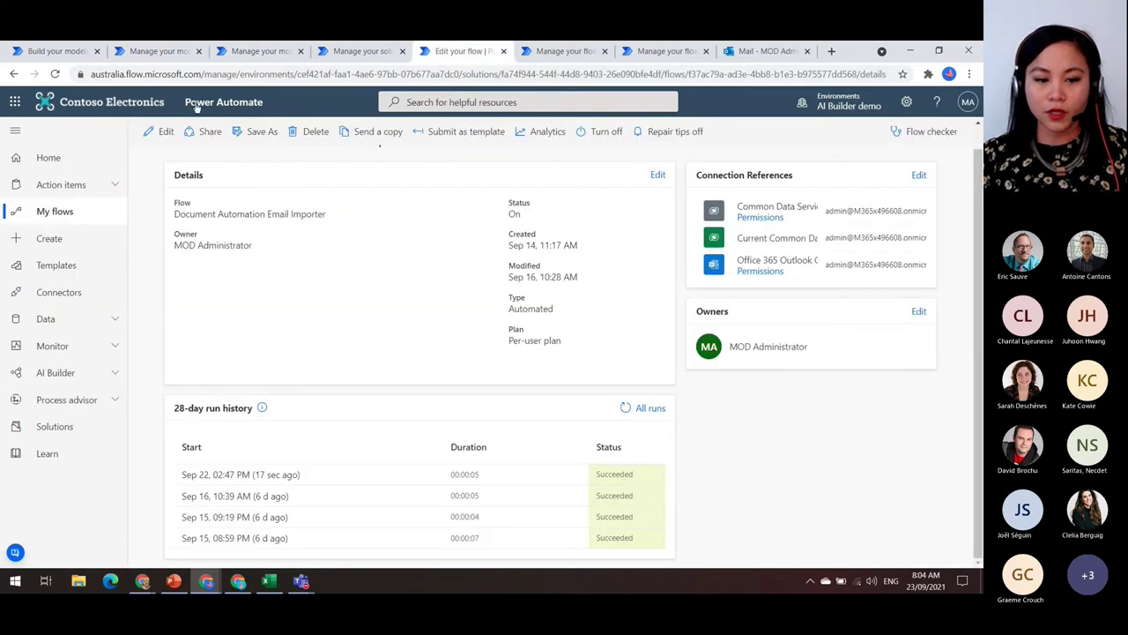
{"action": "left_click", "coordinate": [165, 131]}
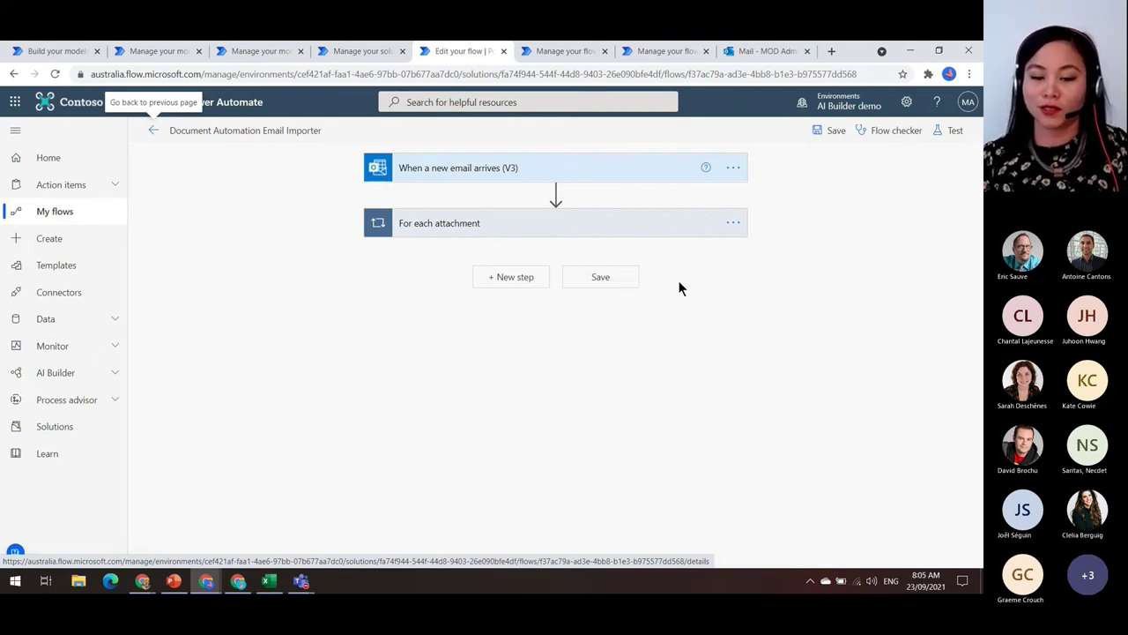
{"action": "left_click", "coordinate": [623, 169]}
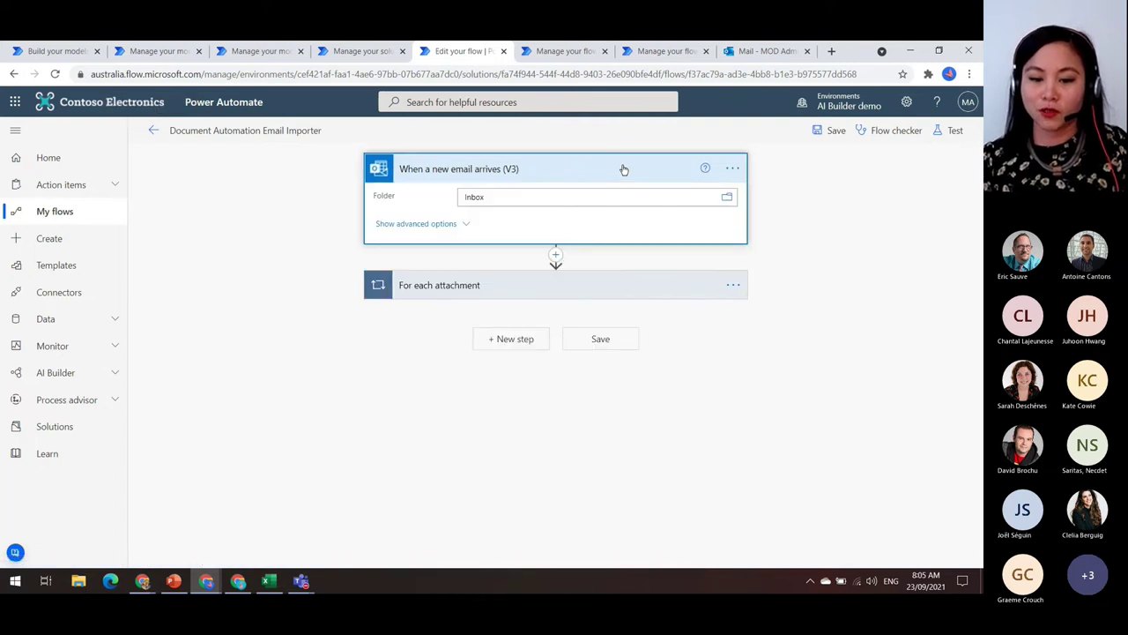
{"action": "left_click", "coordinate": [450, 225]}
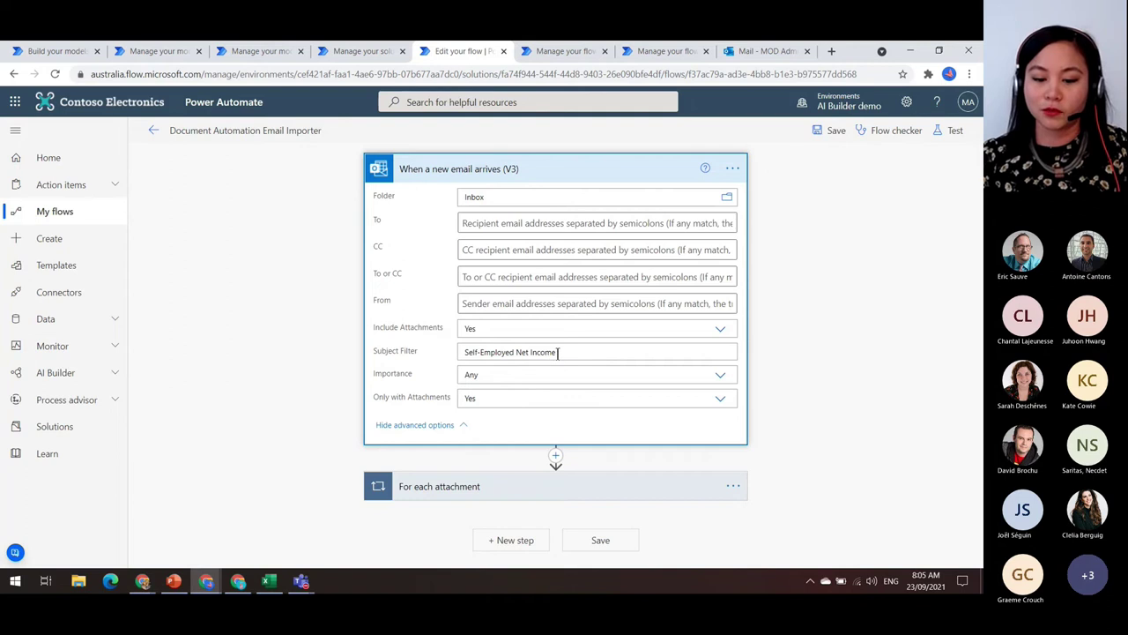
{"action": "left_click_drag", "start_coordinate": [557, 353], "coordinate": [442, 352]}
{"action": "key", "text": "ctrl+c"}
{"action": "left_click", "coordinate": [822, 358]}
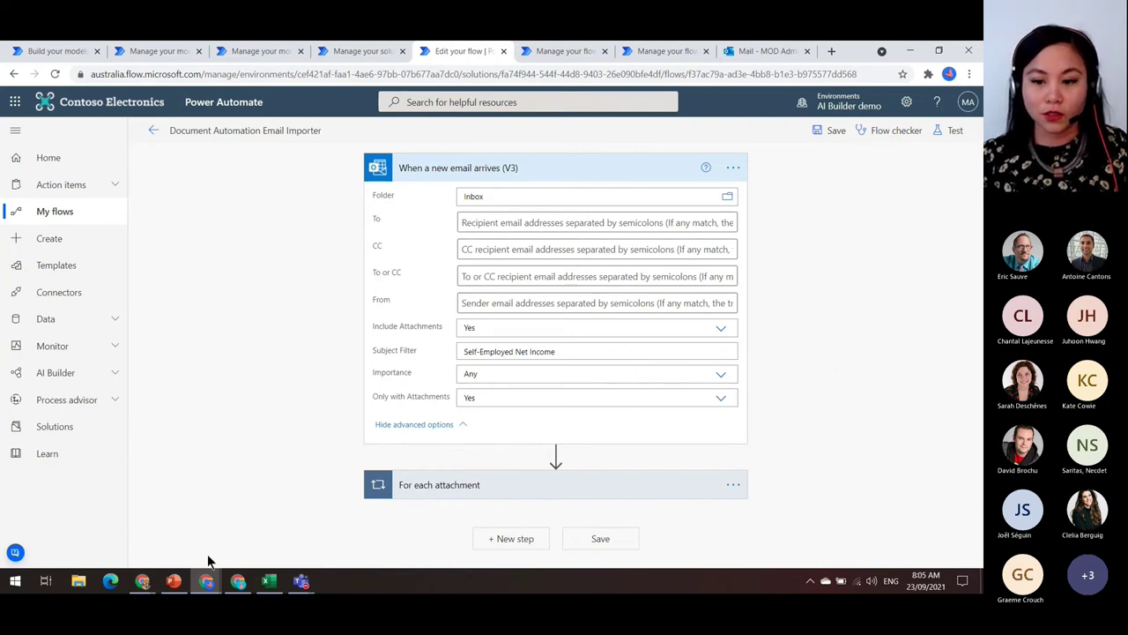
Switch to the Document Automation Application and review the fields mapping of the Default configuration without saving changes.
{"action": "left_click", "coordinate": [238, 580]}
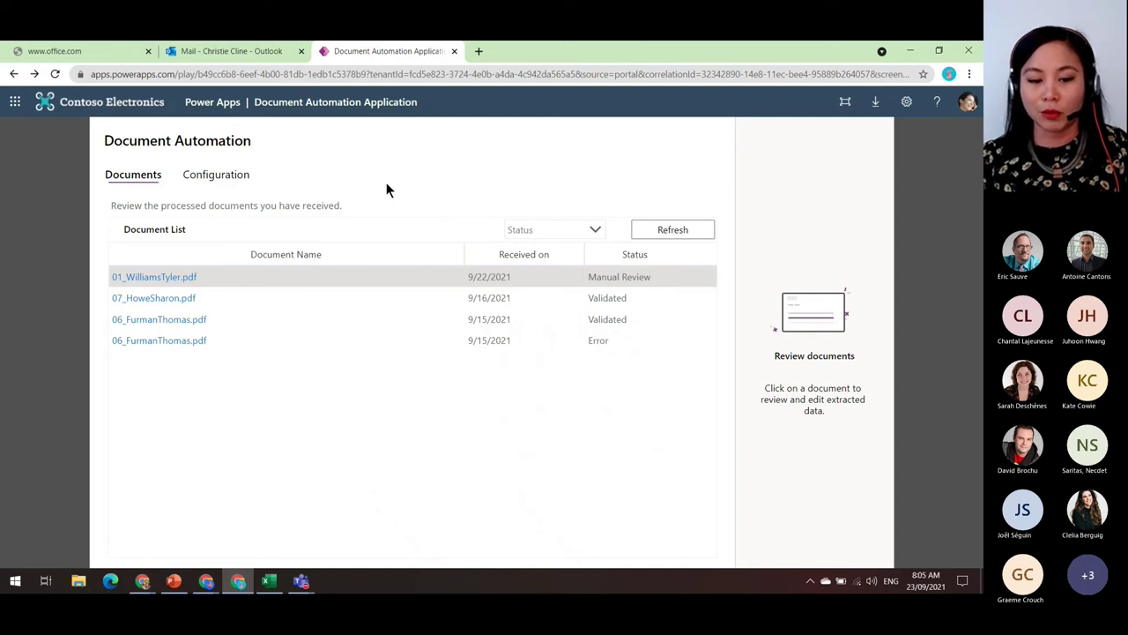
{"action": "left_click", "coordinate": [249, 175]}
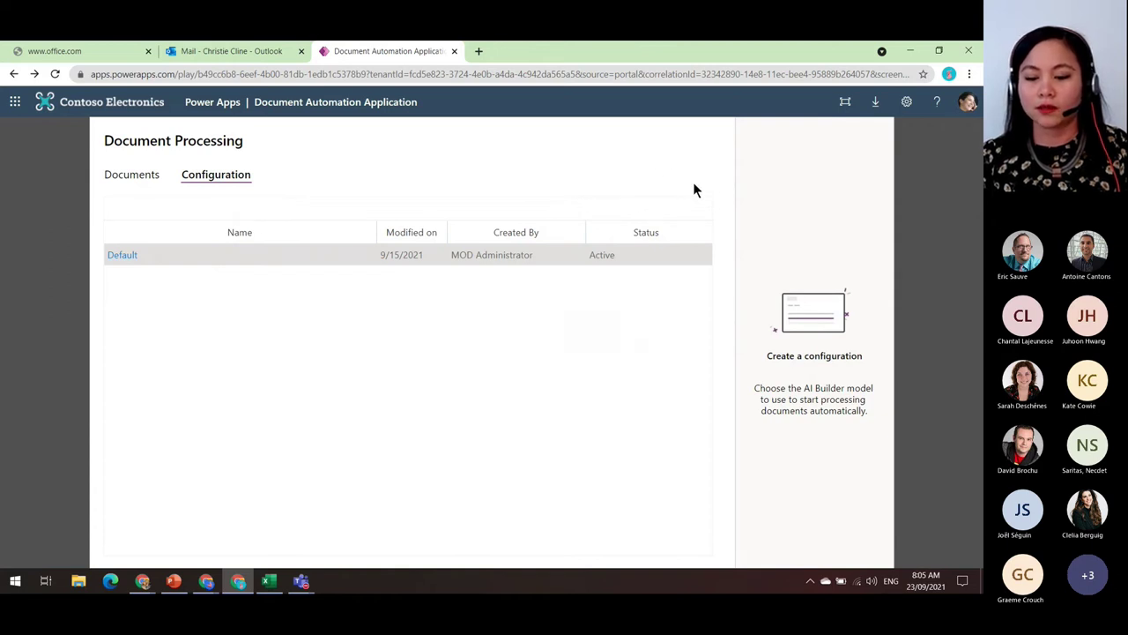
{"action": "left_click", "coordinate": [123, 255]}
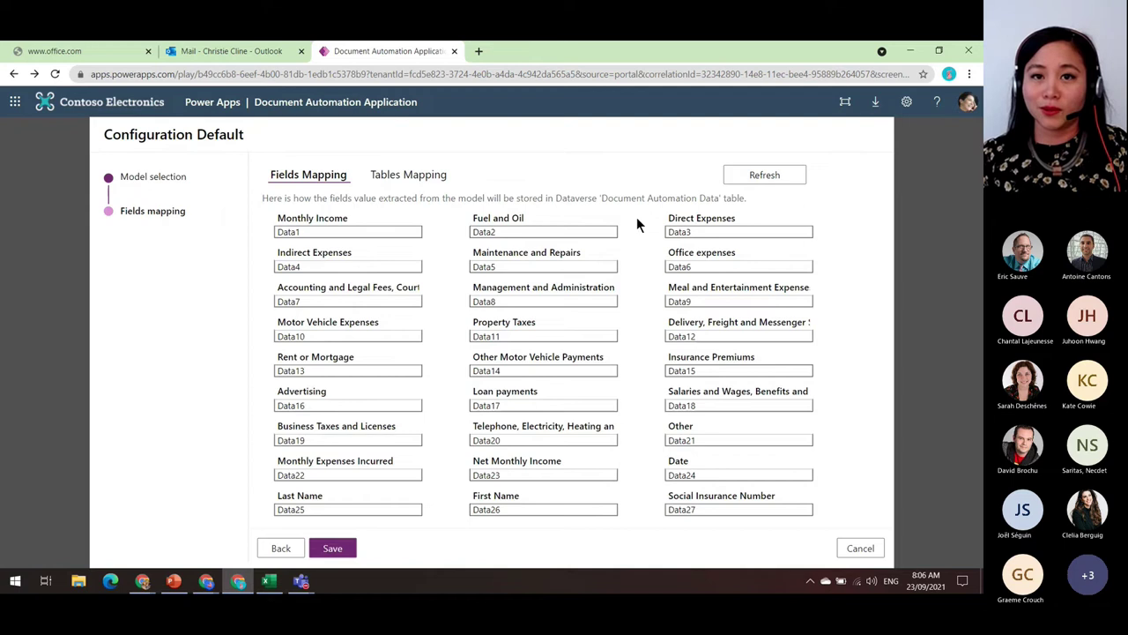
{"action": "left_click", "coordinate": [855, 547]}
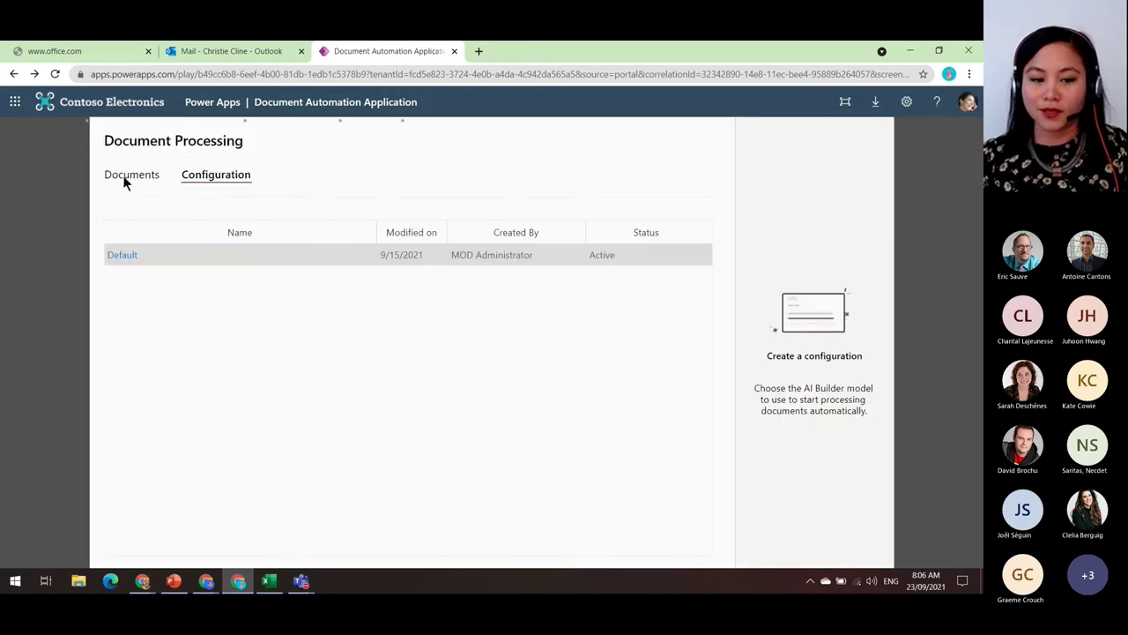
Switch to Outlook and start a new message to MOD Administrator with the copied subject "Self-Employed Net Income".
{"action": "left_click", "coordinate": [205, 56]}
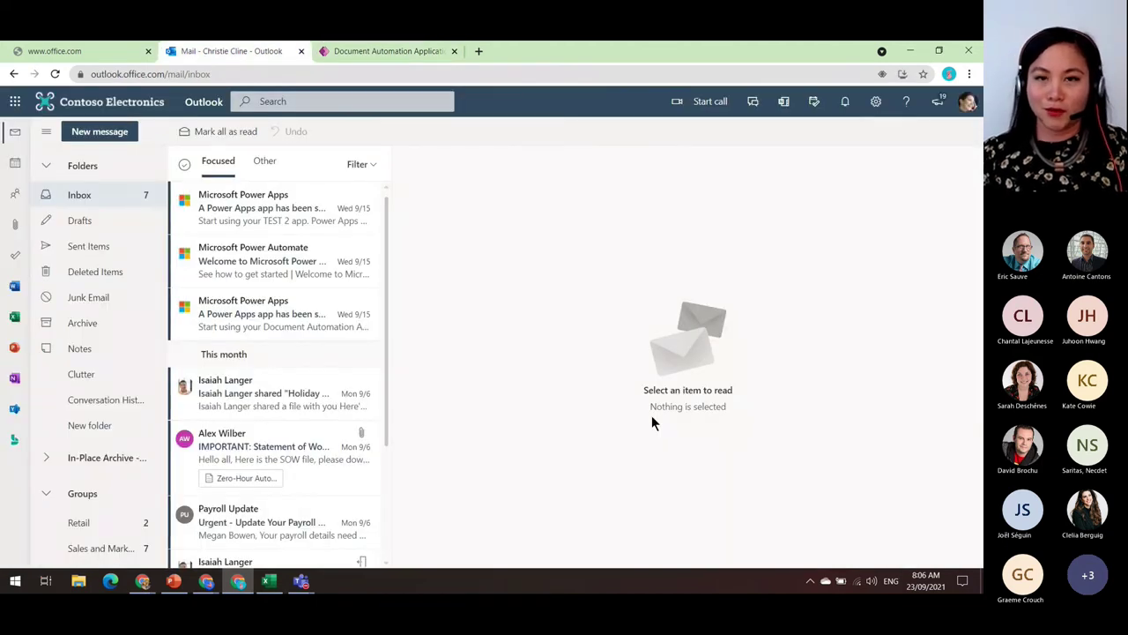
{"action": "left_click", "coordinate": [100, 132]}
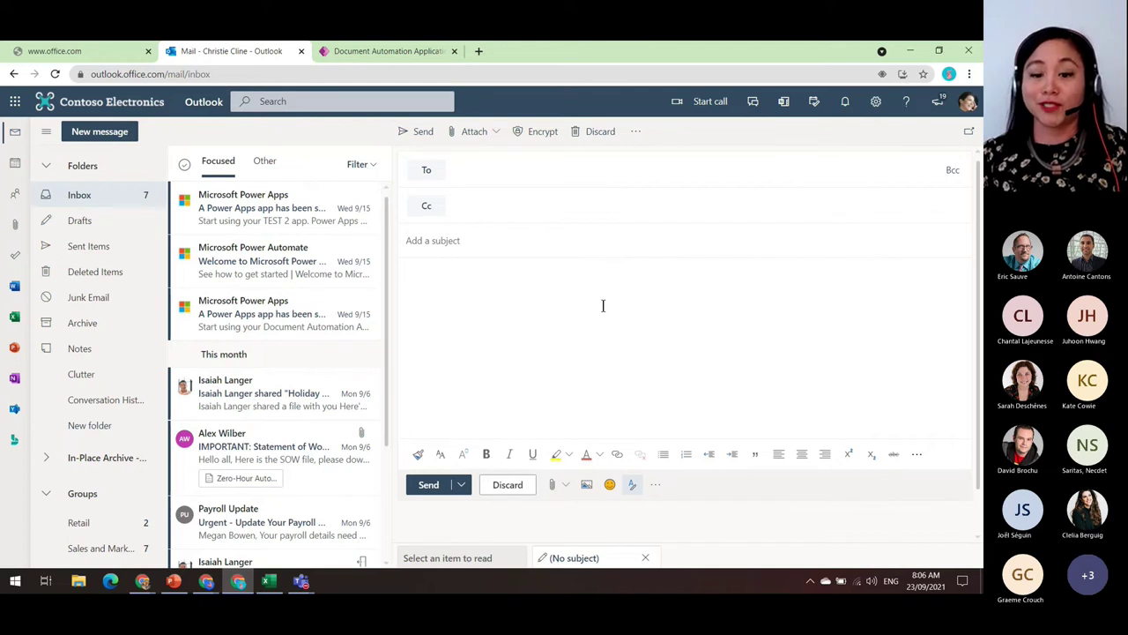
{"action": "left_click", "coordinate": [517, 176]}
{"action": "type", "text": "mod"}
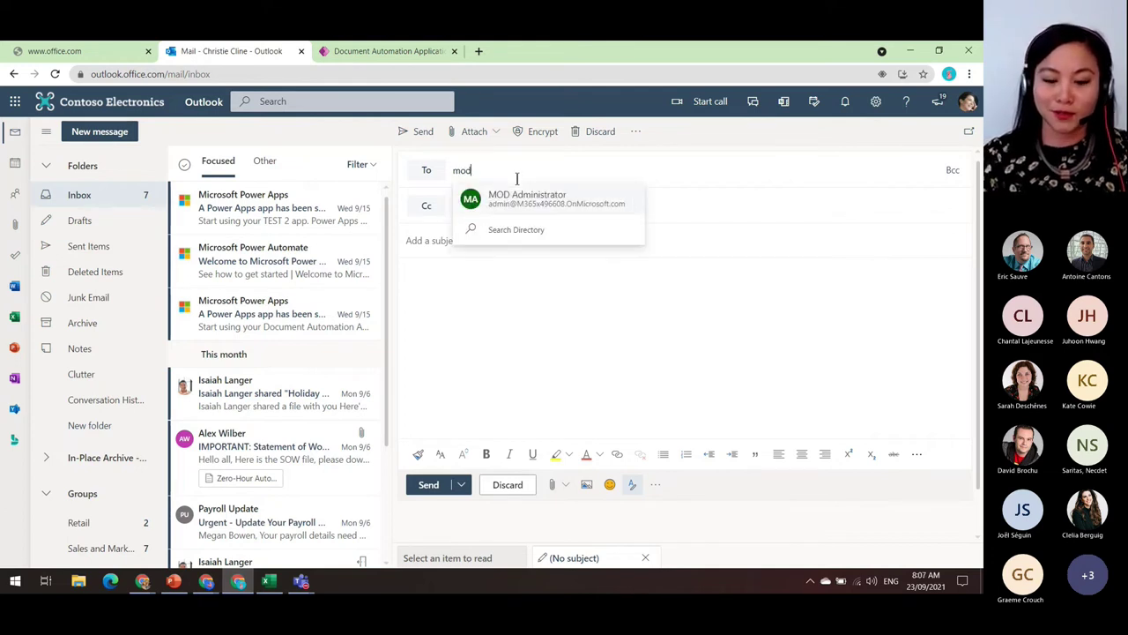
{"action": "left_click", "coordinate": [527, 199]}
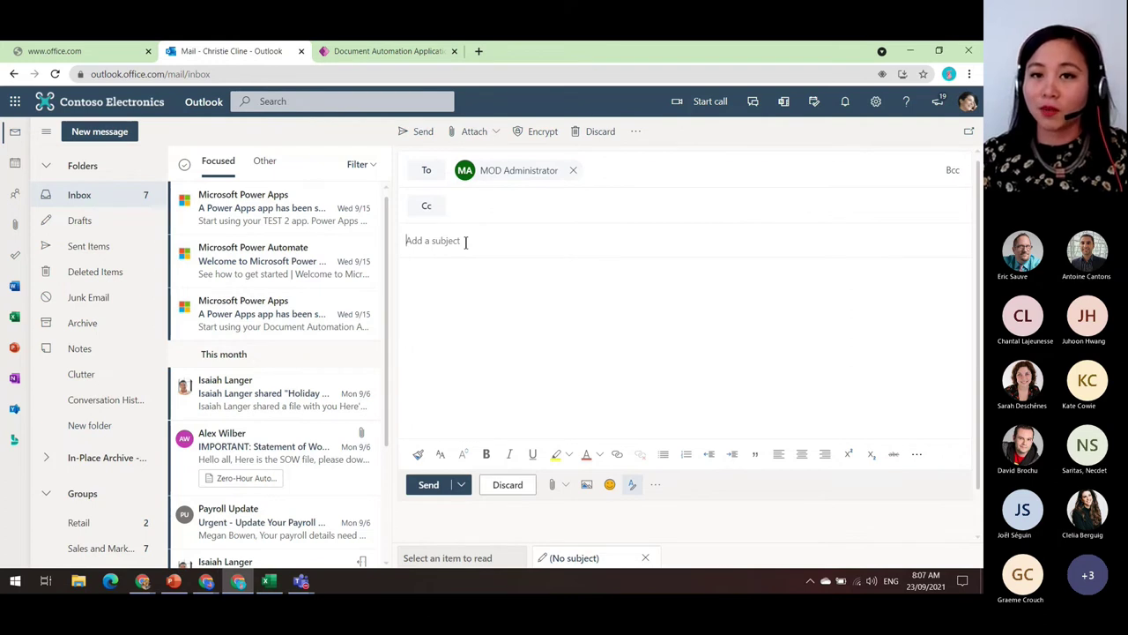
{"action": "key", "text": "ctrl+v"}
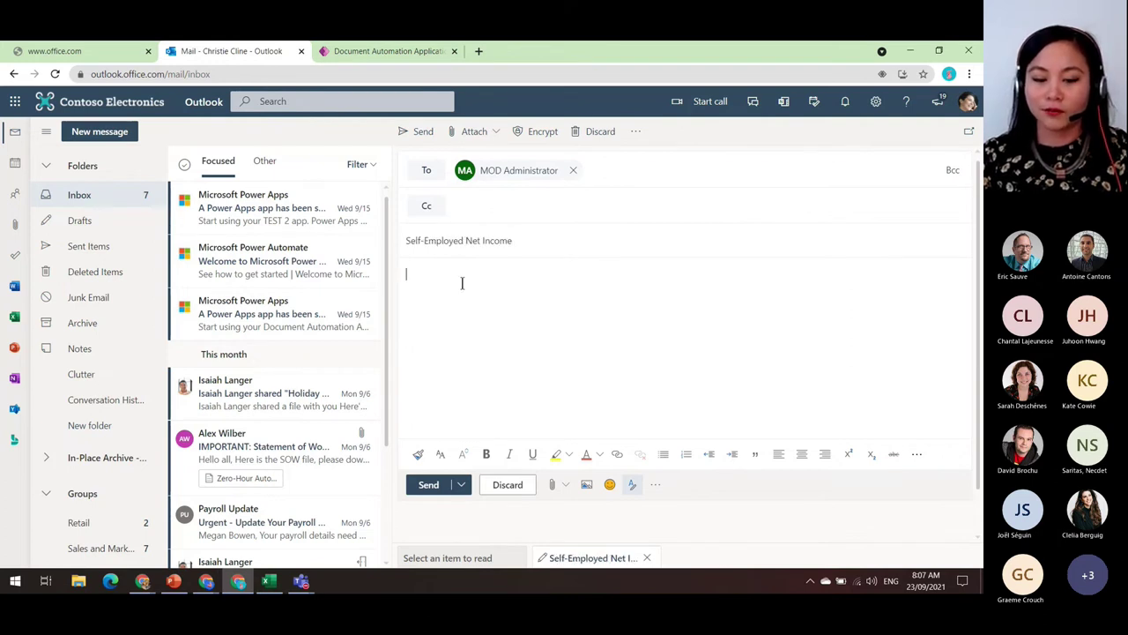
Write the message body: "Hi,", "I've received a form from one of our customers.", and "Regards," followed by the sender's first name.
{"action": "type", "text": "Hi,"}
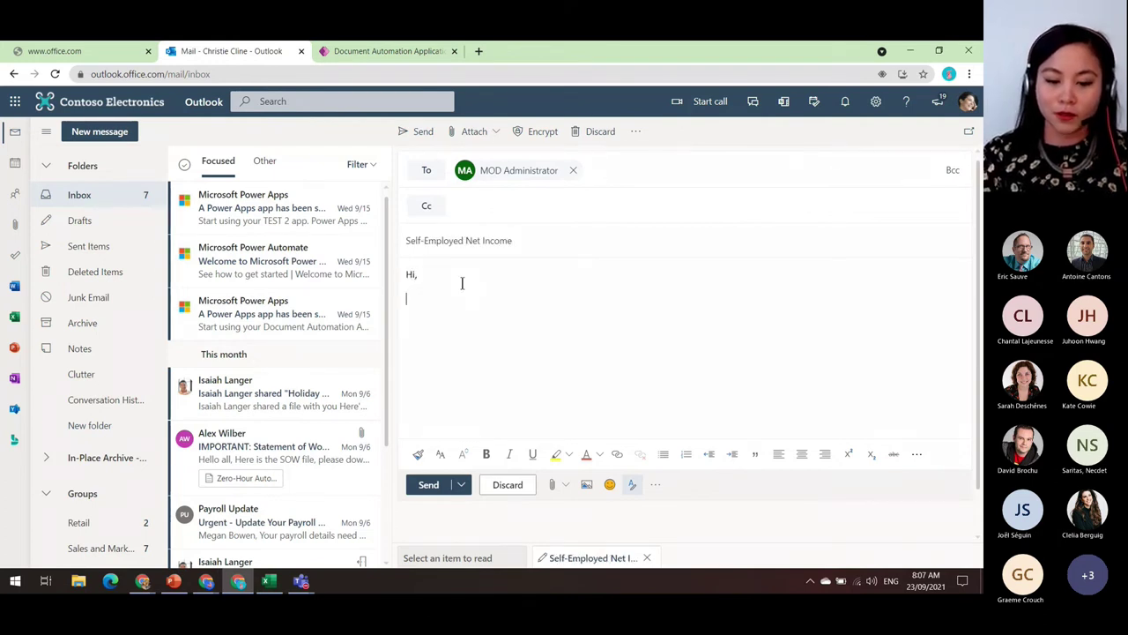
{"action": "key", "text": "Return"}
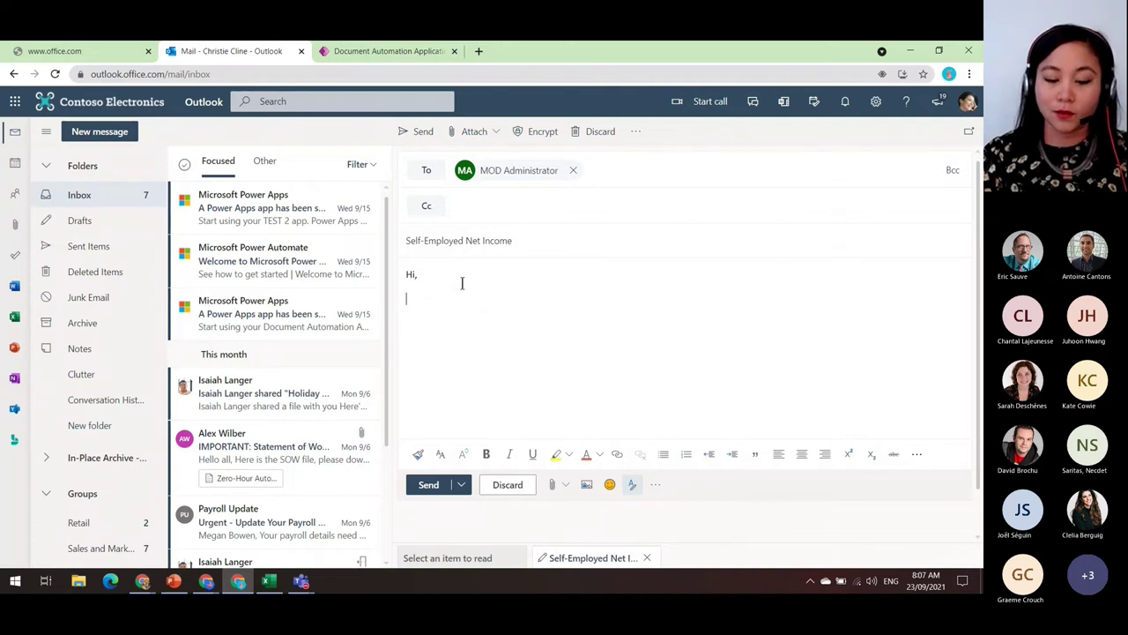
{"action": "type", "text": "I'v"}
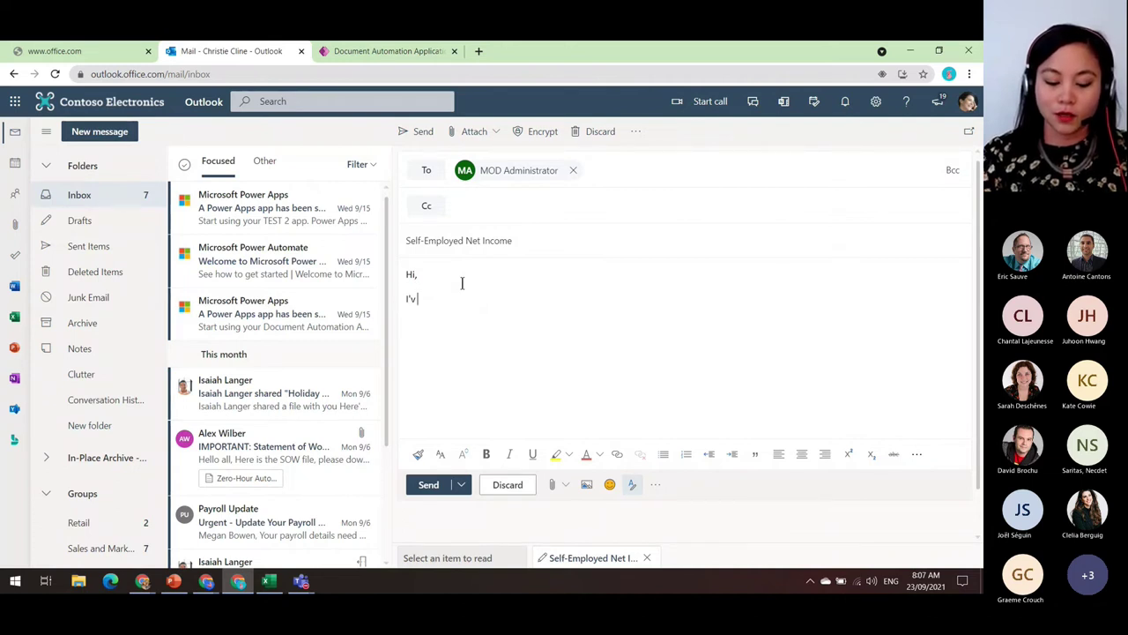
{"action": "type", "text": "e receiv"}
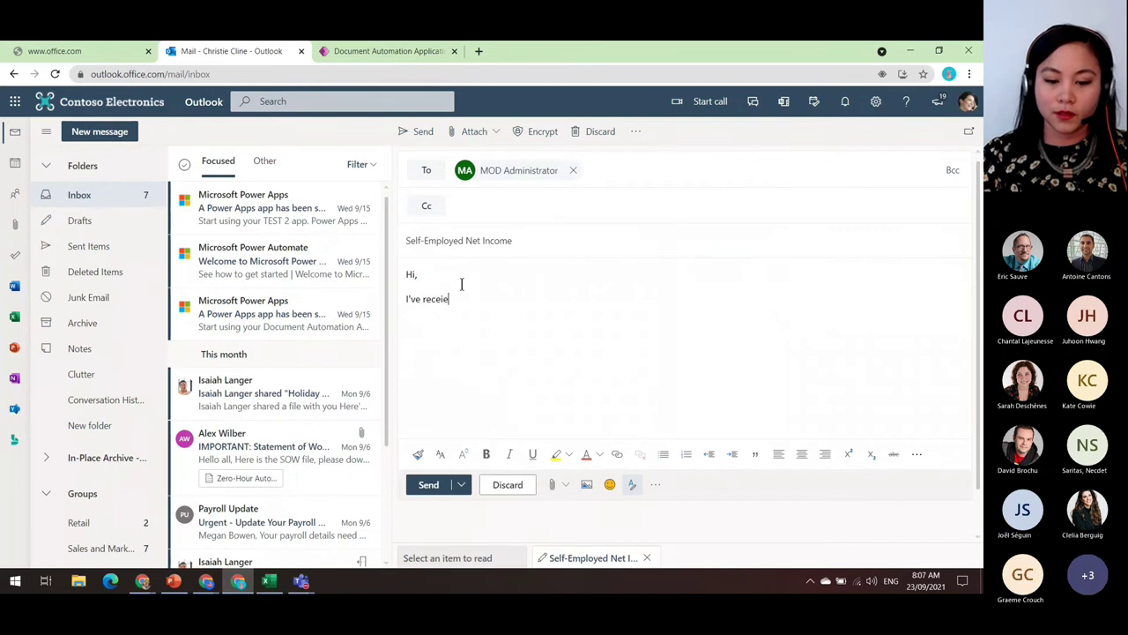
{"action": "type", "text": "ed a fo"}
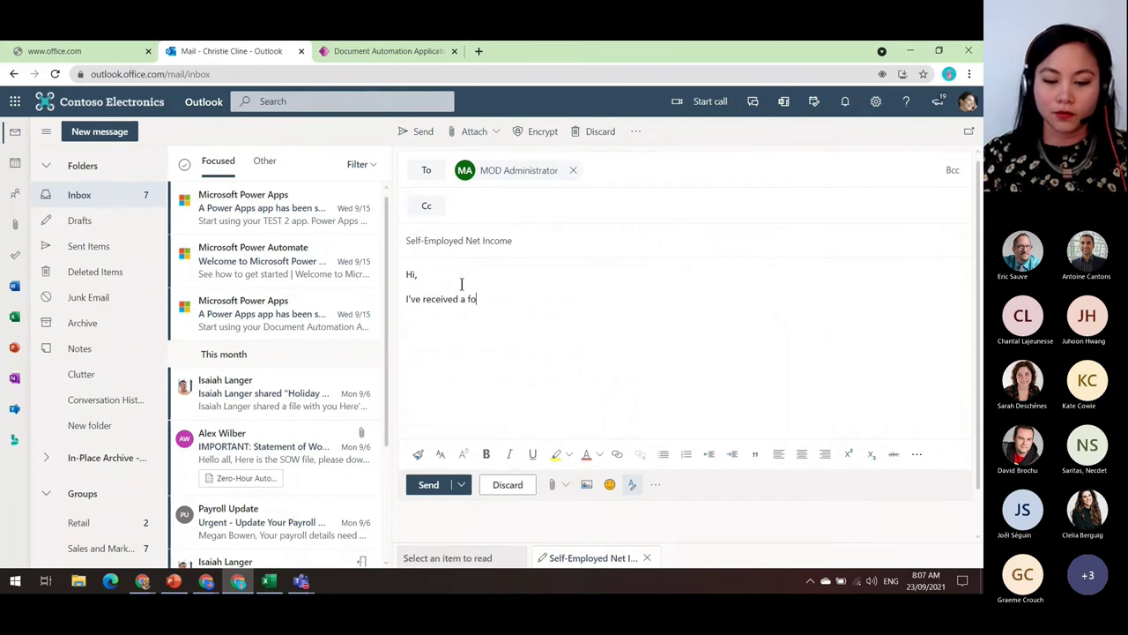
{"action": "type", "text": "rm from one of our"}
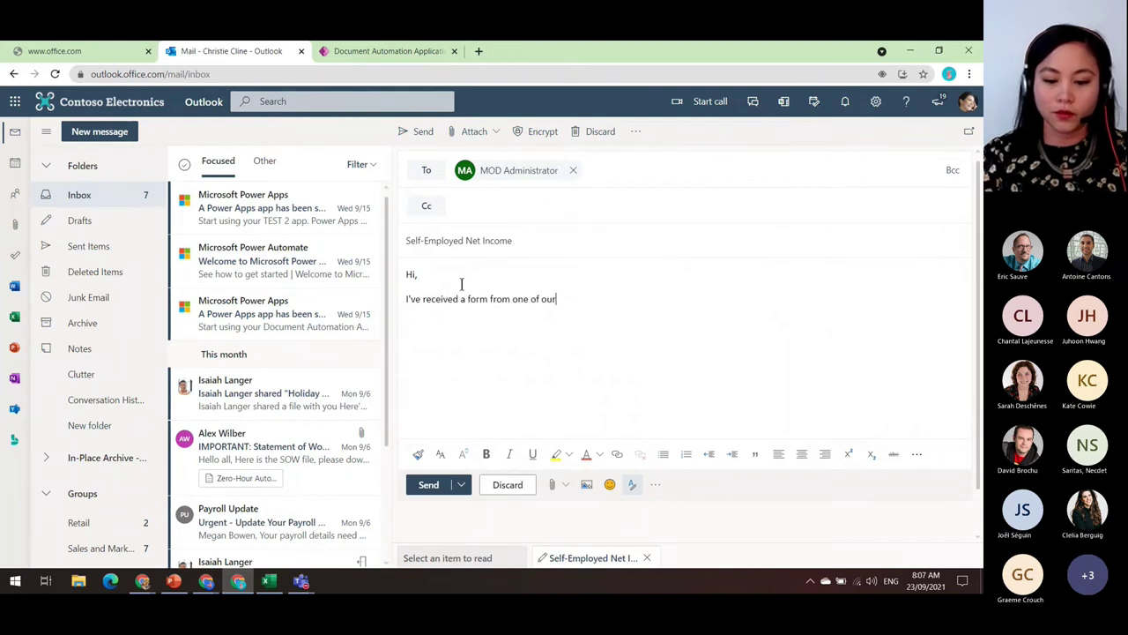
{"action": "type", "text": " customers."}
{"action": "key", "text": "Return"}
{"action": "type", "text": "Rega"}
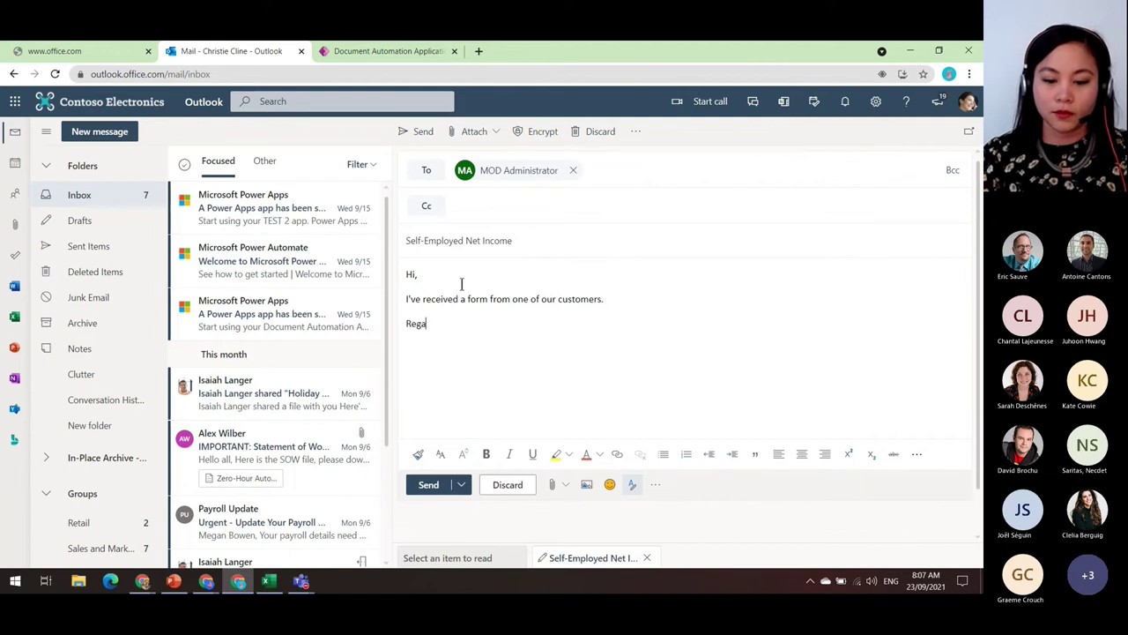
{"action": "type", "text": "rds,  Christie"}
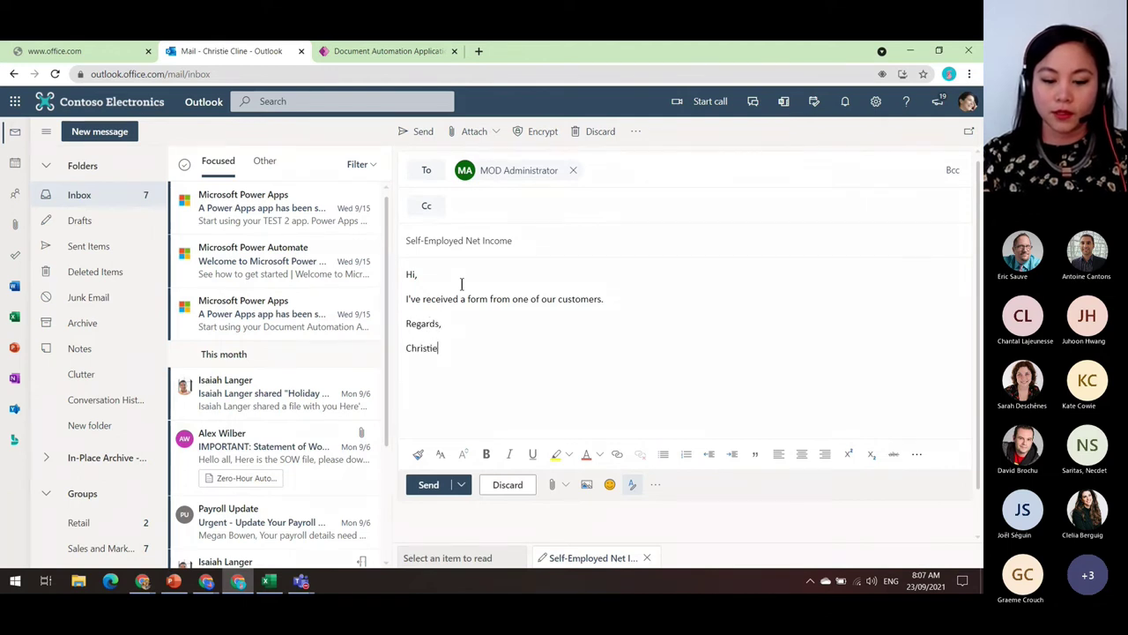
Attach the PDF numbered 02 from the XrmVision Webinar folder on this computer and send the message.
{"action": "left_click", "coordinate": [553, 484]}
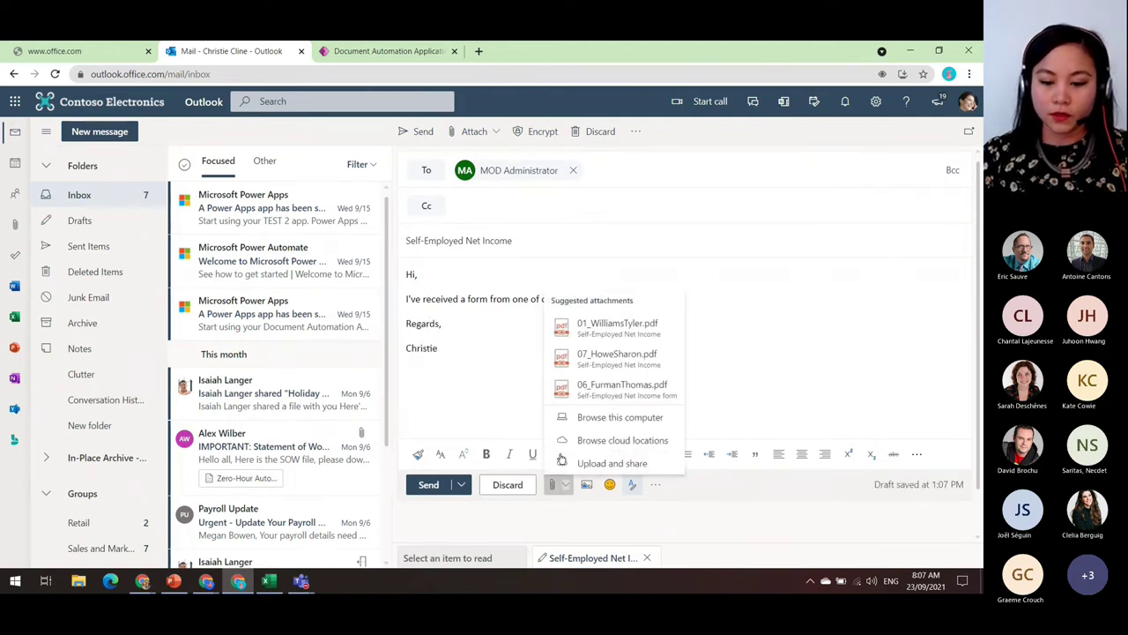
{"action": "left_click", "coordinate": [614, 421]}
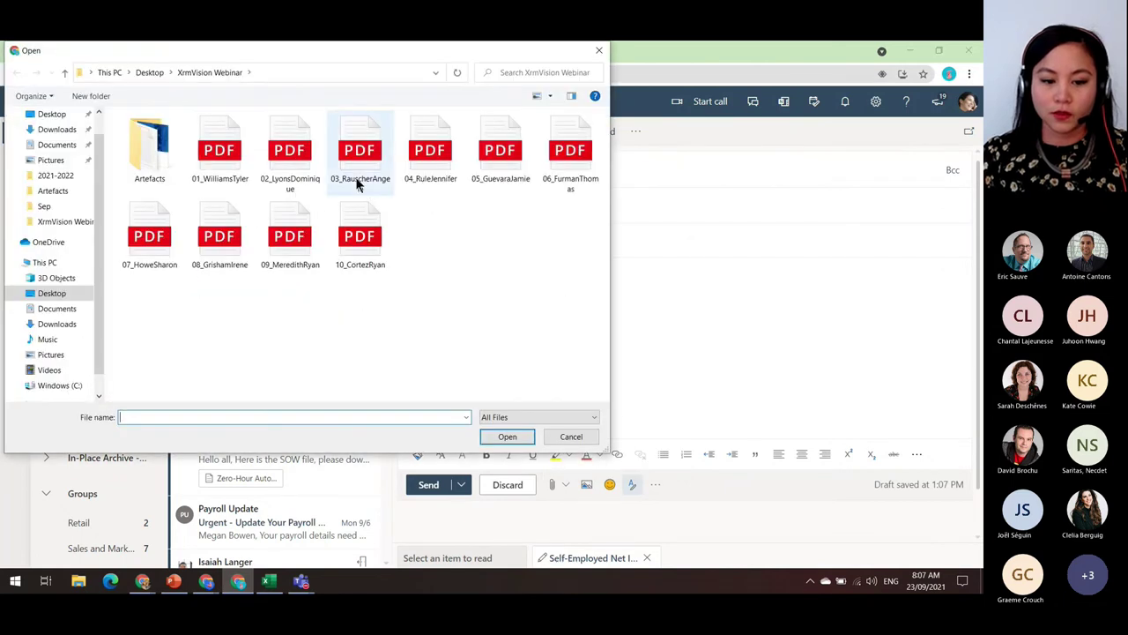
{"action": "left_click", "coordinate": [310, 181]}
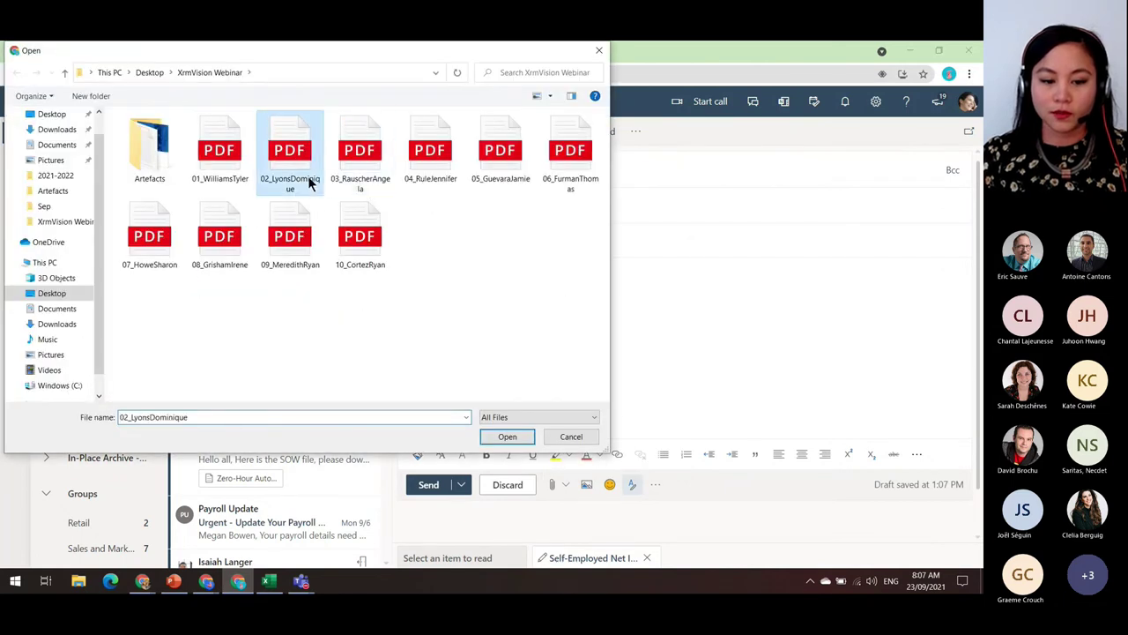
{"action": "left_click", "coordinate": [526, 437]}
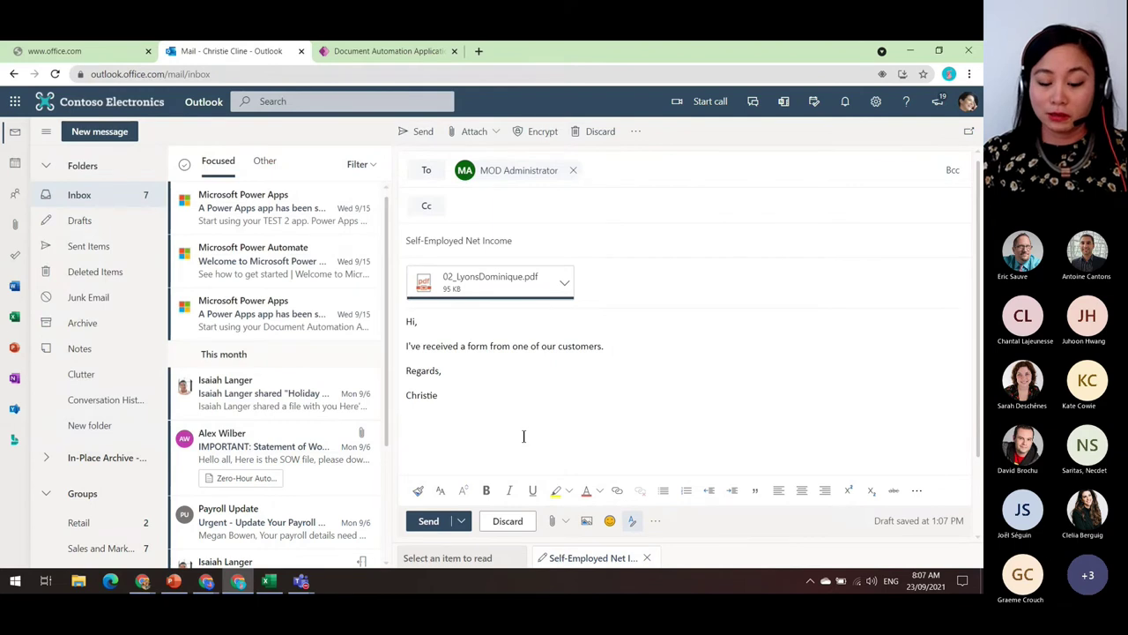
{"action": "left_click", "coordinate": [428, 521]}
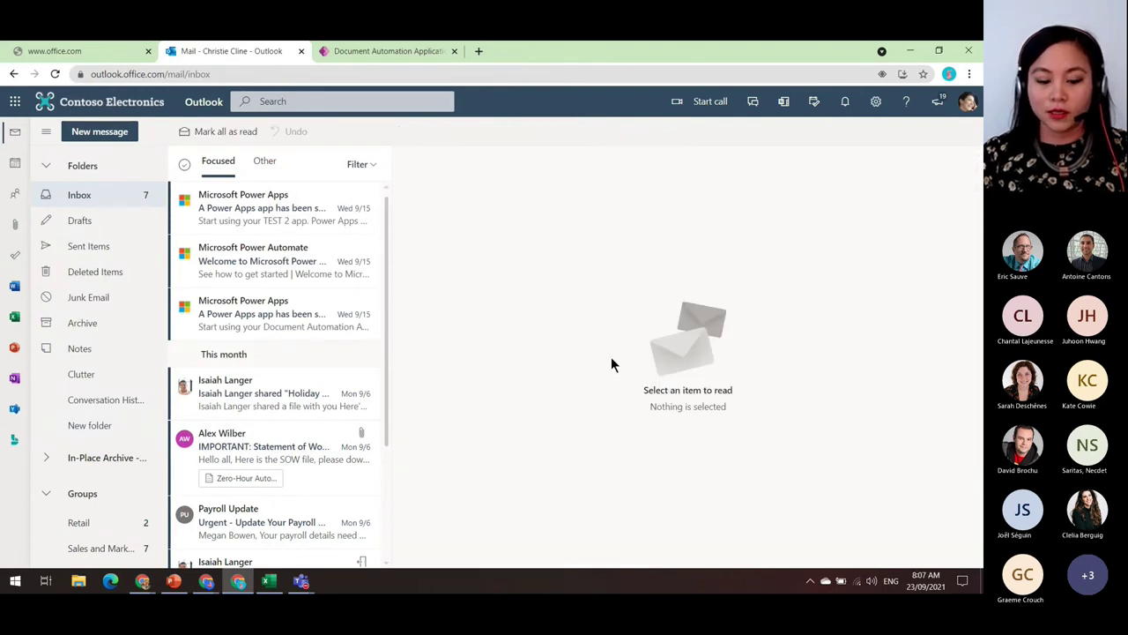
Switch to the MOD Administrator mailbox and open the newly received Self-Employed Net Income email.
{"action": "mouse_move", "coordinate": [206, 580]}
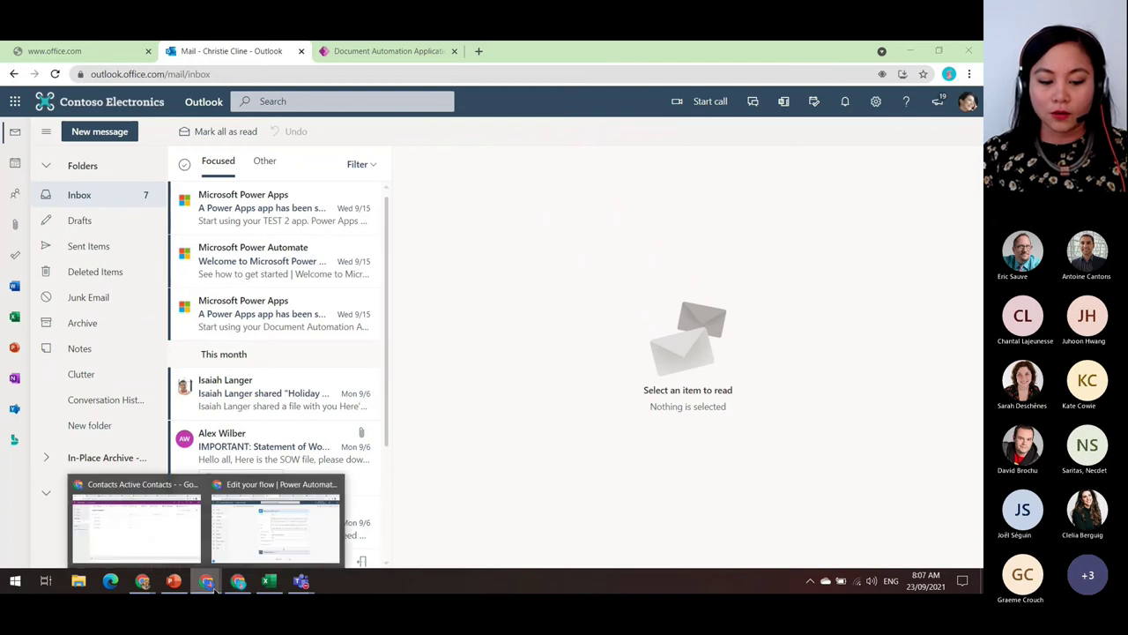
{"action": "left_click", "coordinate": [155, 521]}
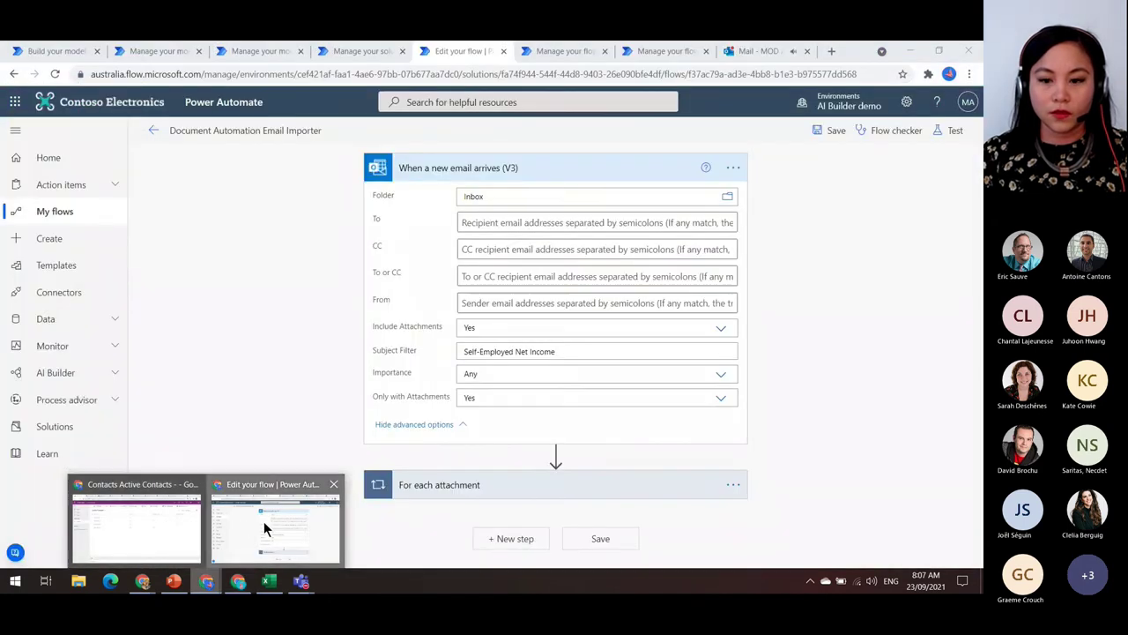
{"action": "left_click", "coordinate": [264, 521]}
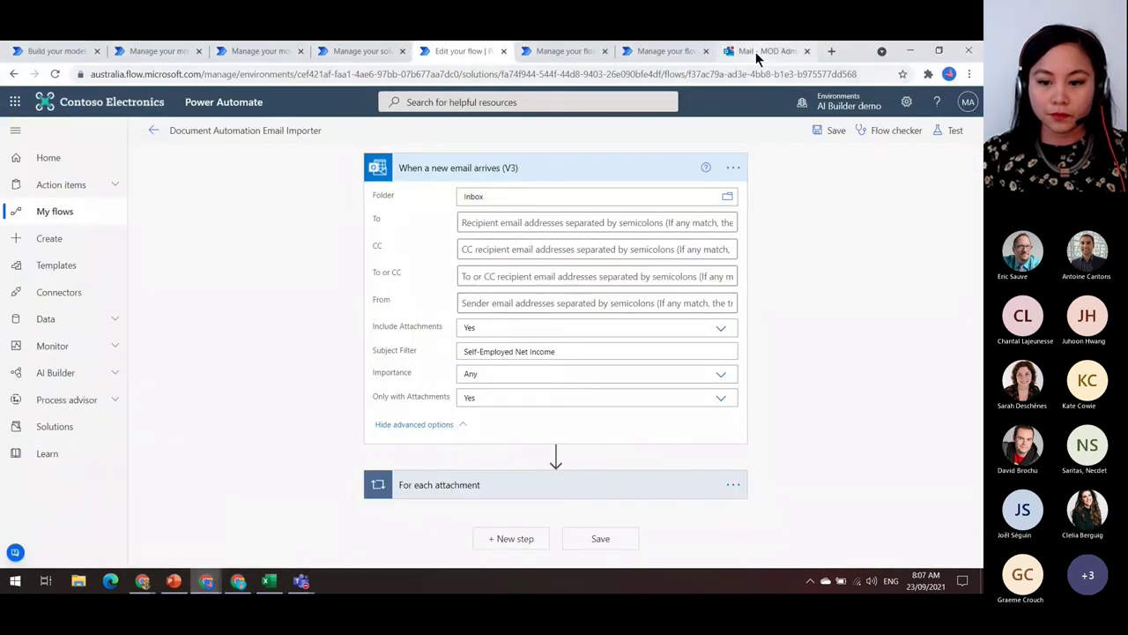
{"action": "left_click", "coordinate": [756, 51]}
{"action": "left_click", "coordinate": [296, 217]}
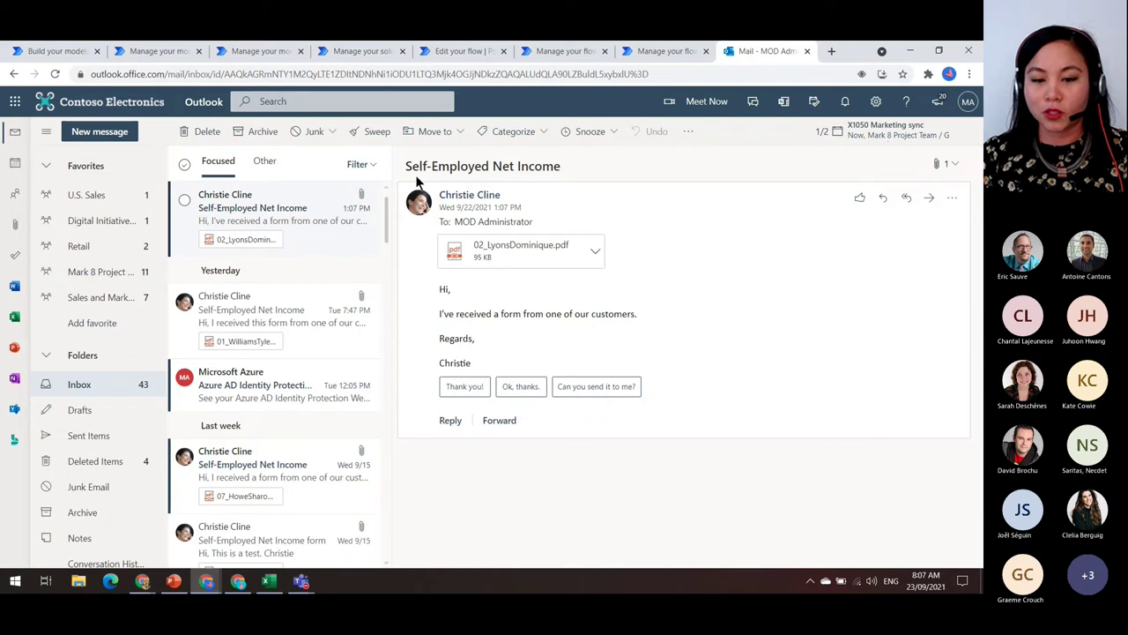
Return to the Document Automation Email Importer flow, leave its editor, and check the 28-day run history for the latest run.
{"action": "left_click", "coordinate": [444, 51]}
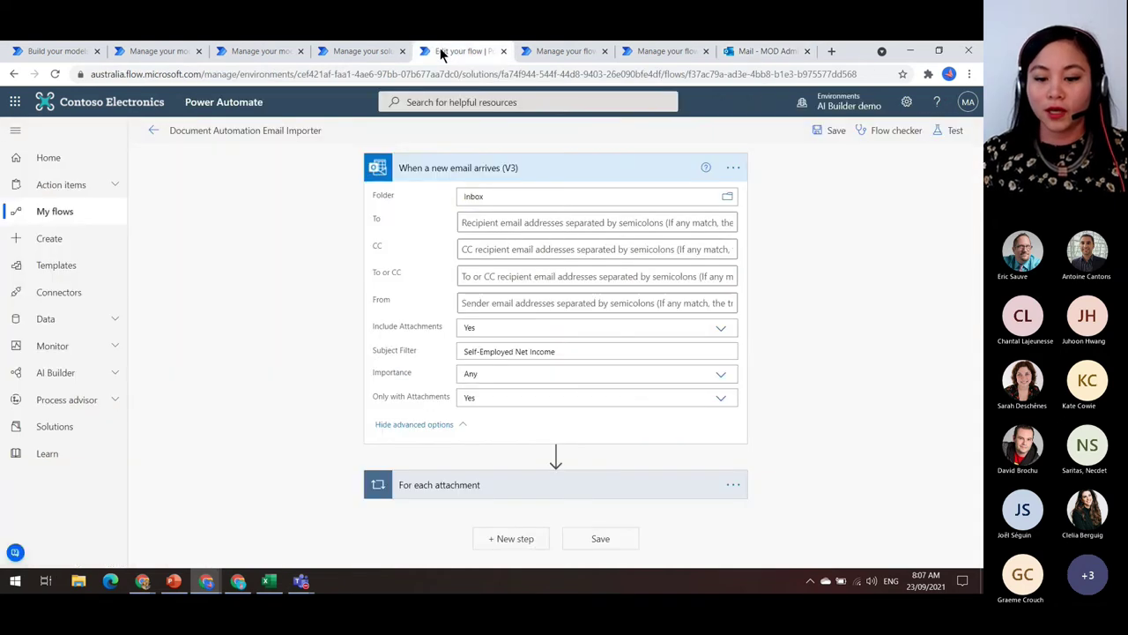
{"action": "left_click", "coordinate": [154, 130]}
{"action": "left_click", "coordinate": [552, 187]}
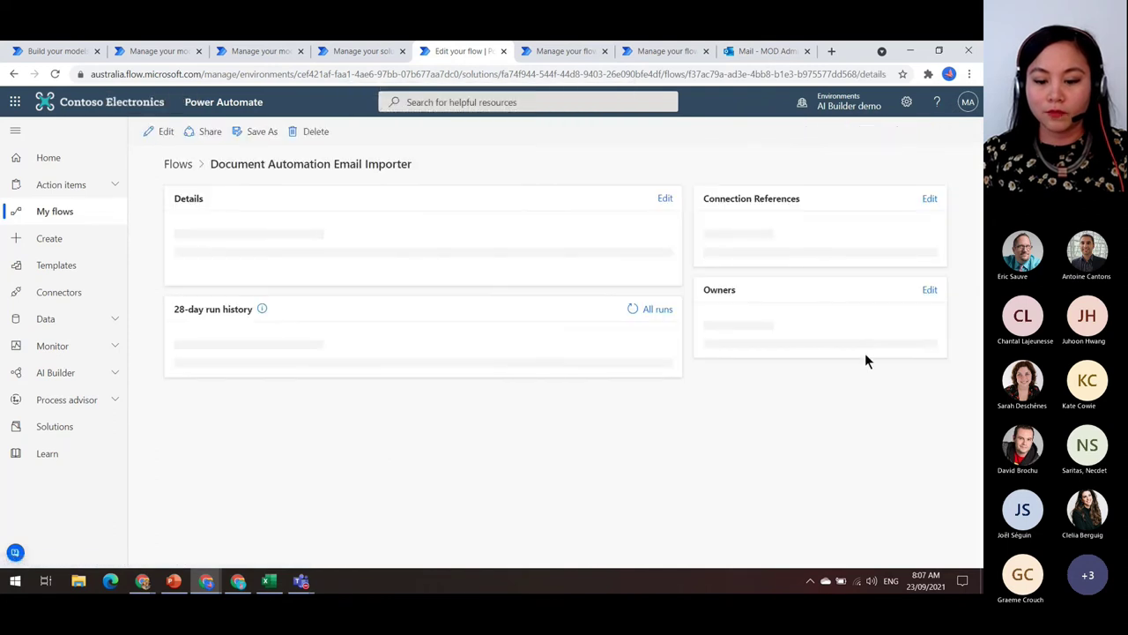
{"action": "scroll", "coordinate": [897, 455], "scroll_direction": "down", "scroll_amount": 1}
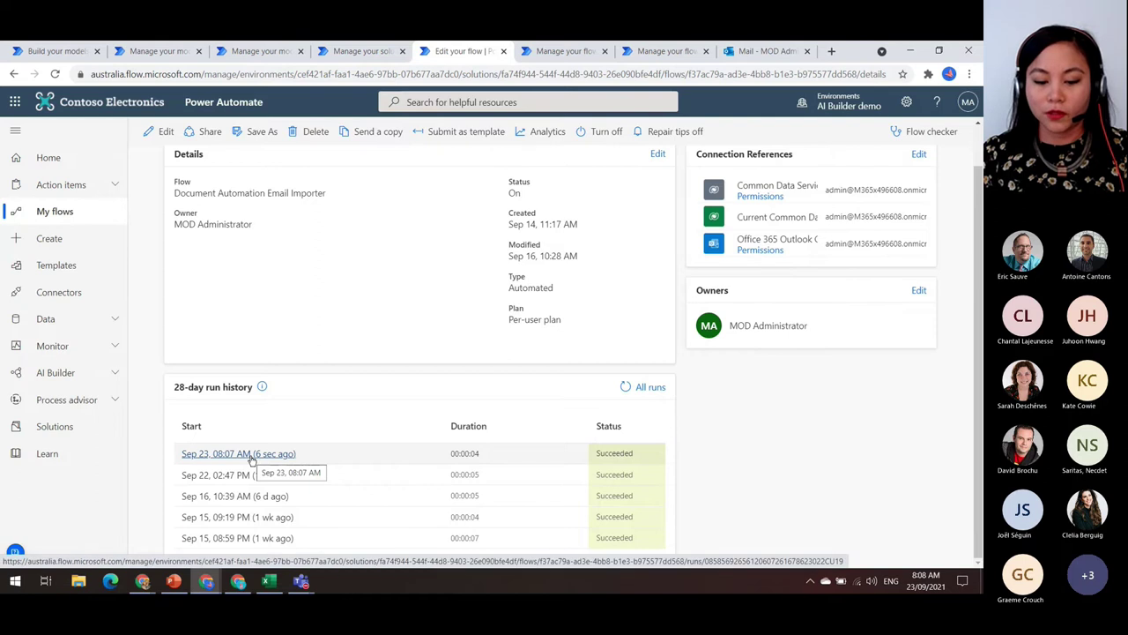
Refresh the Document Automation Processor flow's run history until the run for the new email has completed.
{"action": "left_click", "coordinate": [554, 56]}
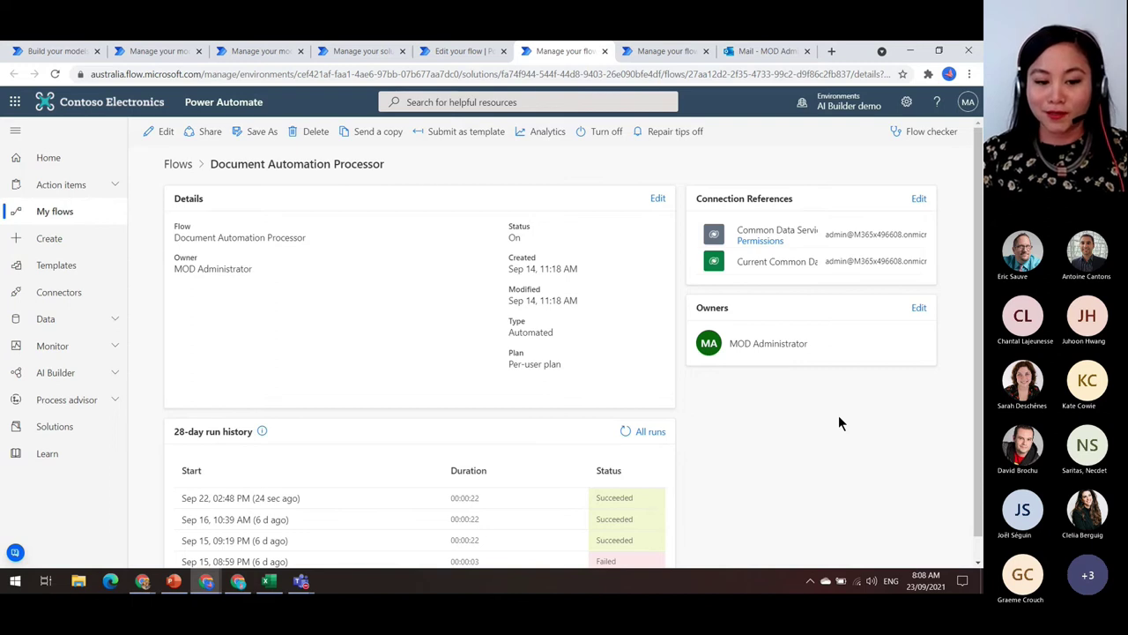
{"action": "left_click", "coordinate": [625, 432]}
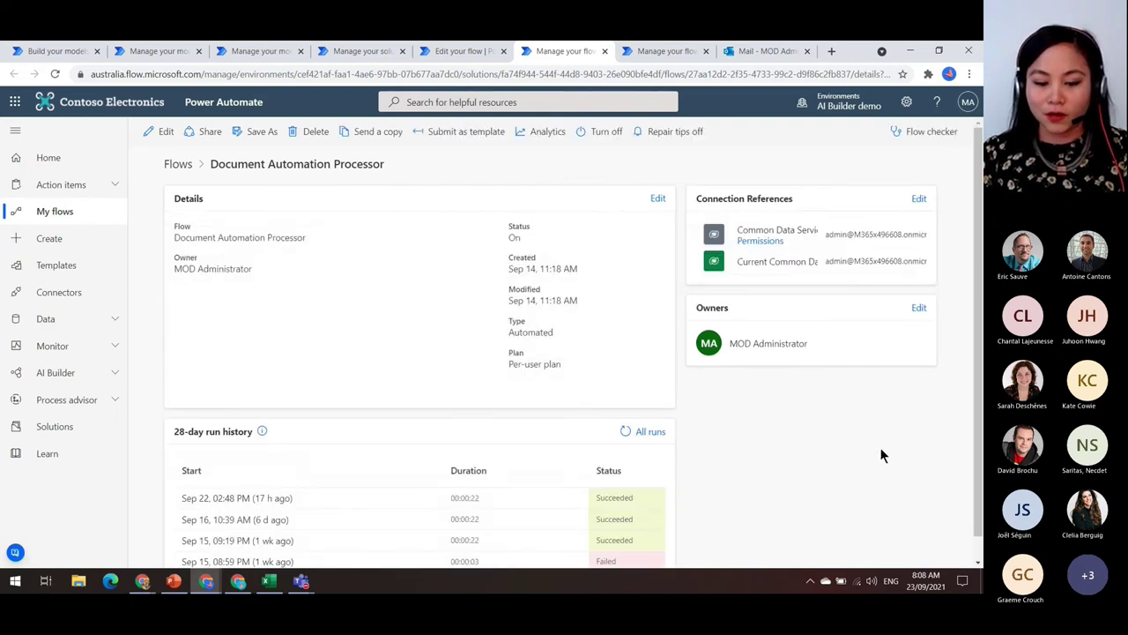
{"action": "scroll", "coordinate": [883, 456], "scroll_direction": "down", "scroll_amount": 1}
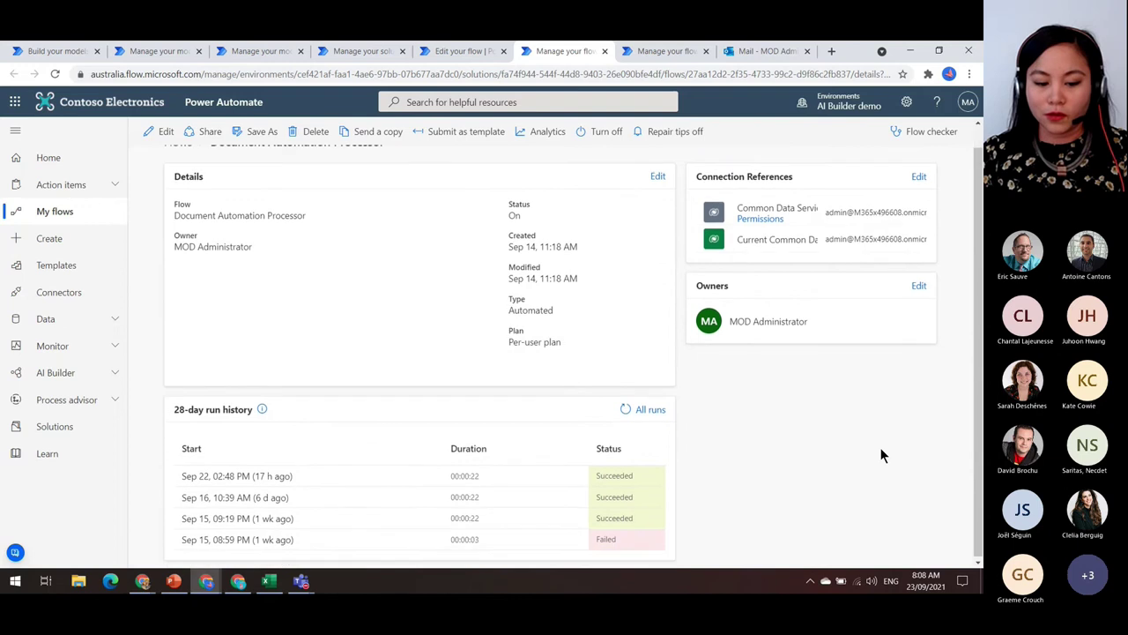
{"action": "left_click", "coordinate": [628, 411]}
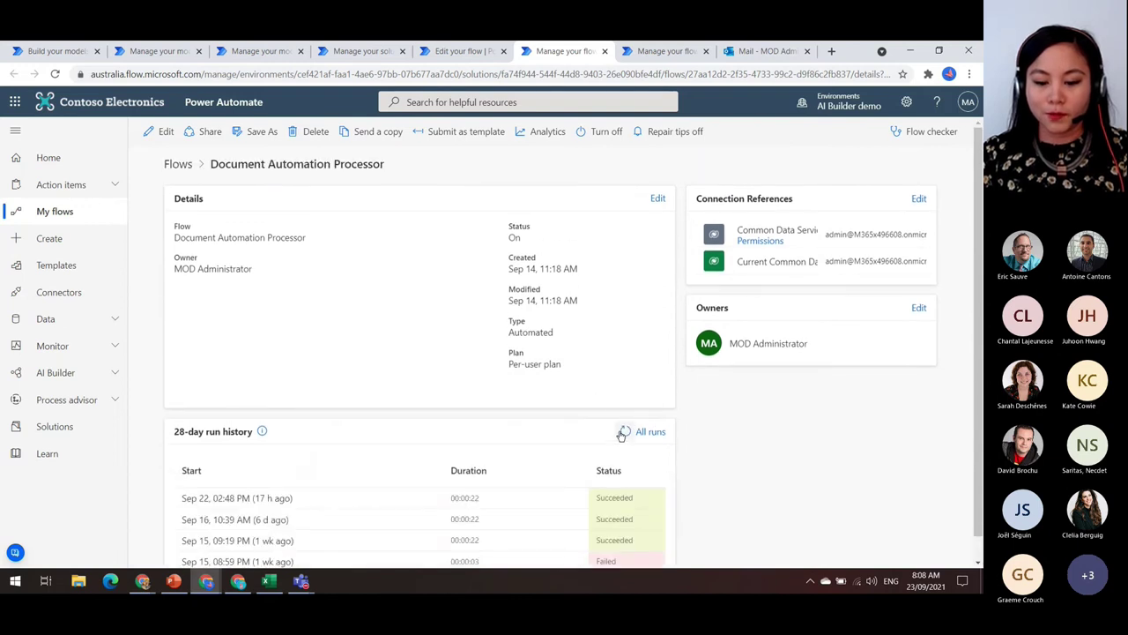
{"action": "left_click", "coordinate": [624, 432]}
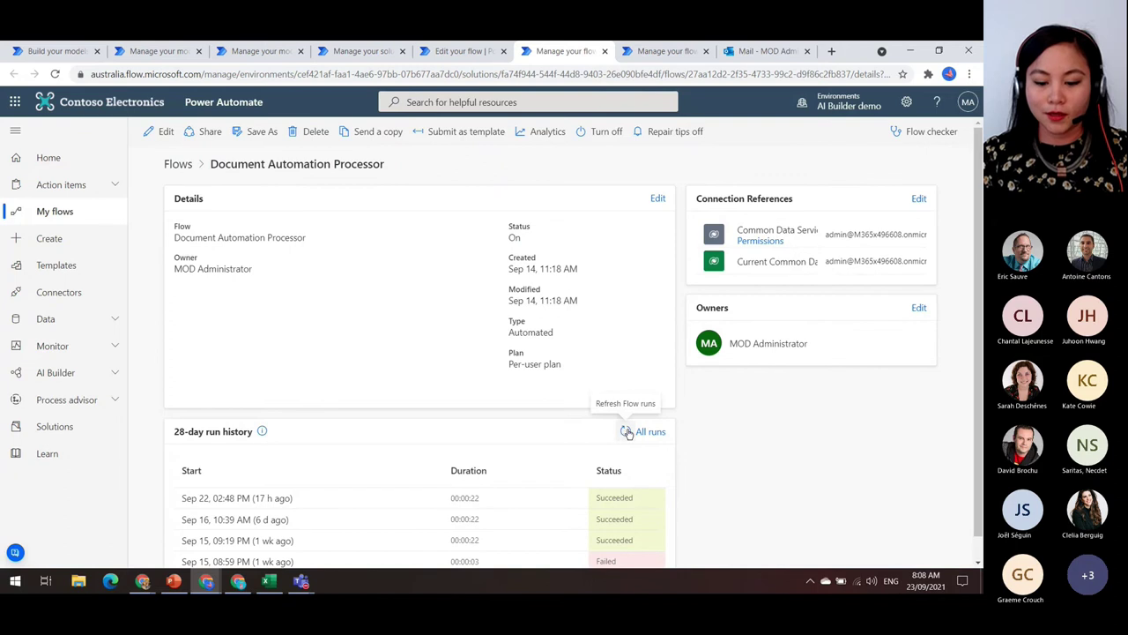
{"action": "left_click", "coordinate": [627, 437]}
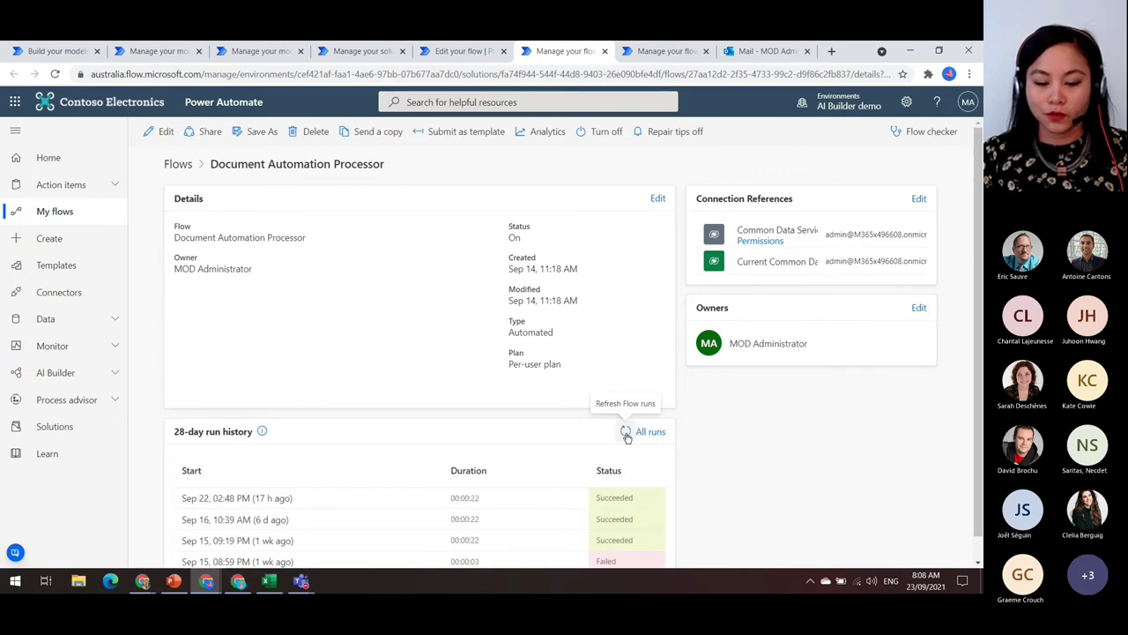
{"action": "left_click", "coordinate": [627, 437]}
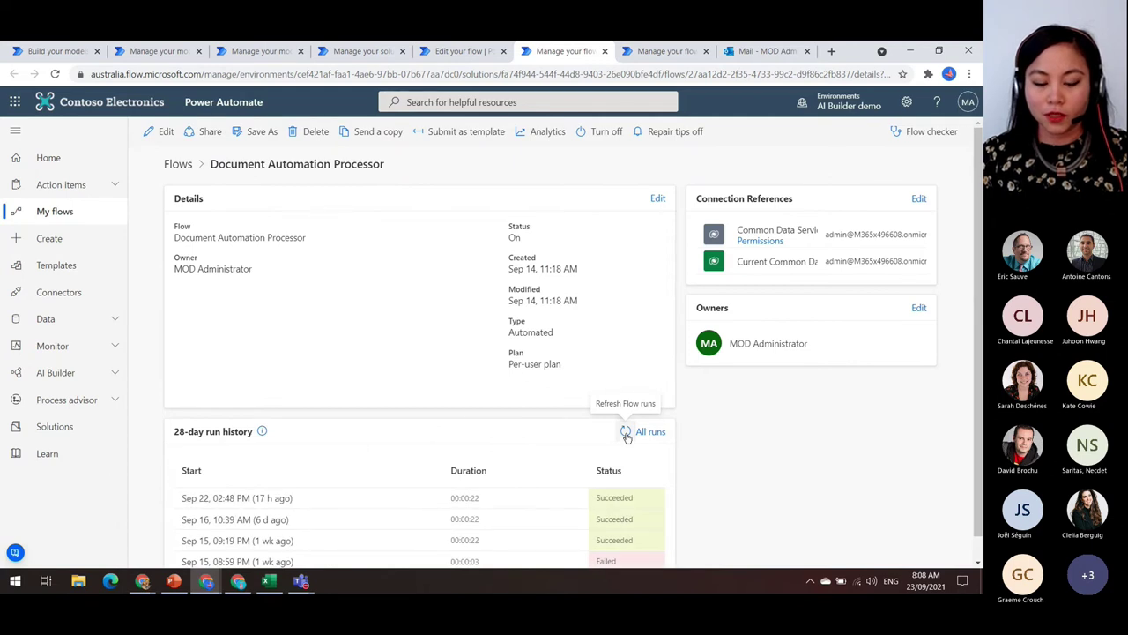
{"action": "left_click", "coordinate": [626, 436]}
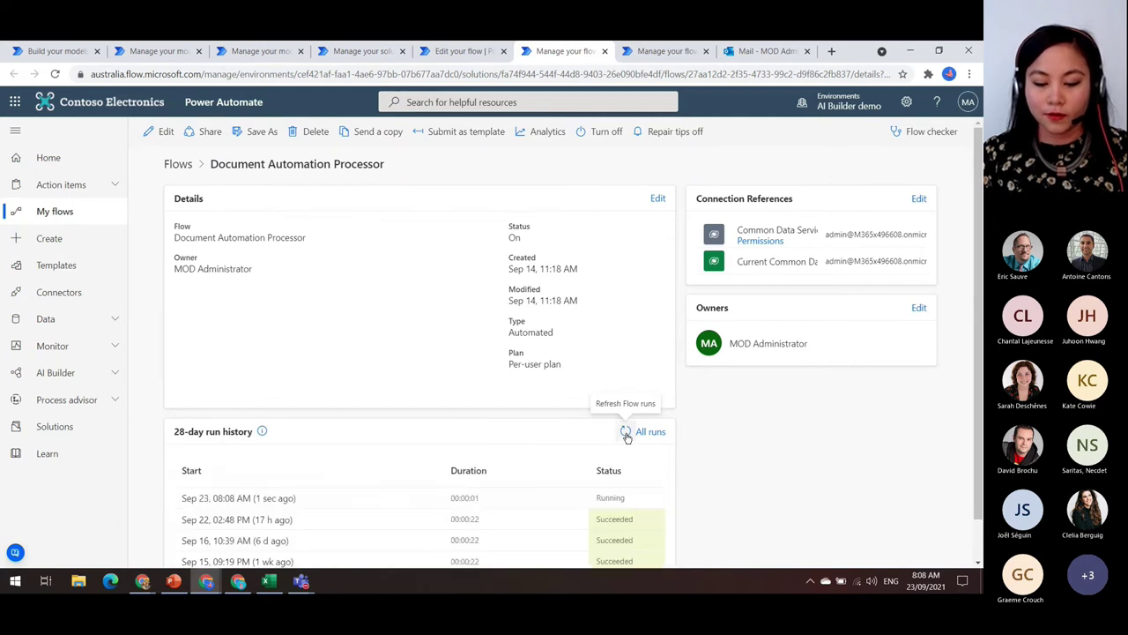
{"action": "scroll", "coordinate": [827, 467], "scroll_direction": "down", "scroll_amount": 1}
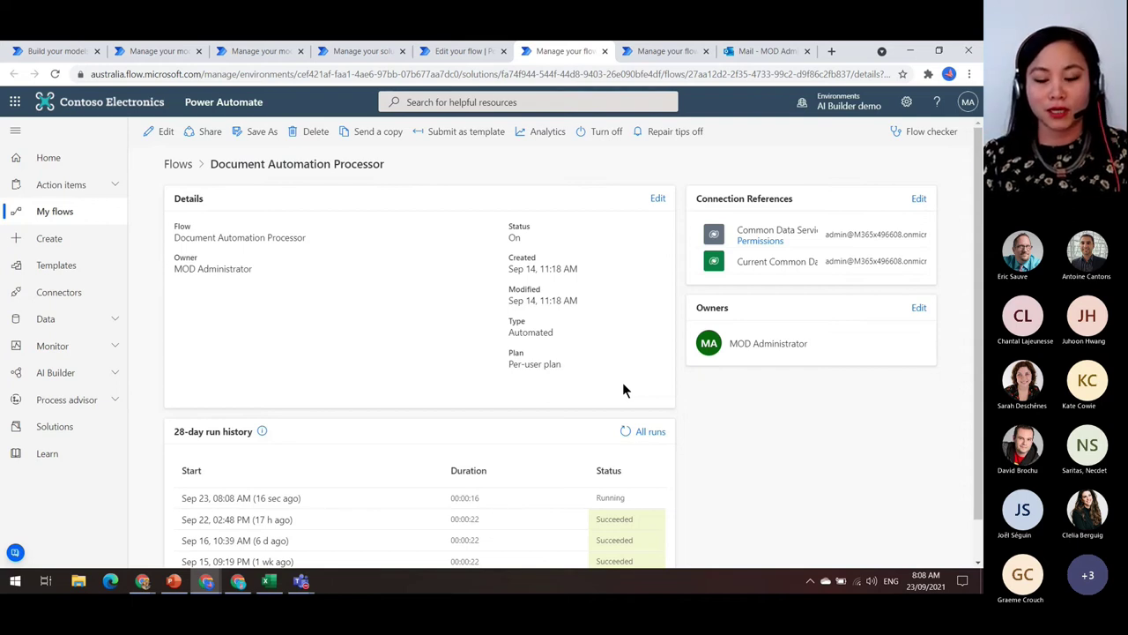
{"action": "left_click", "coordinate": [627, 430]}
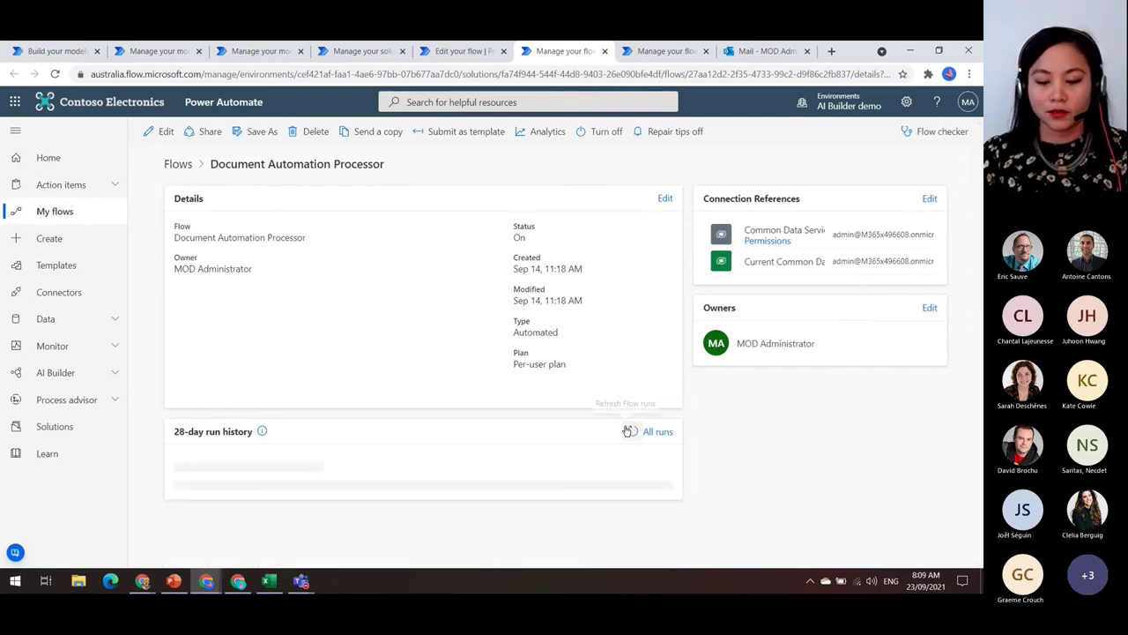
{"action": "scroll", "coordinate": [507, 490], "scroll_direction": "down", "scroll_amount": 1}
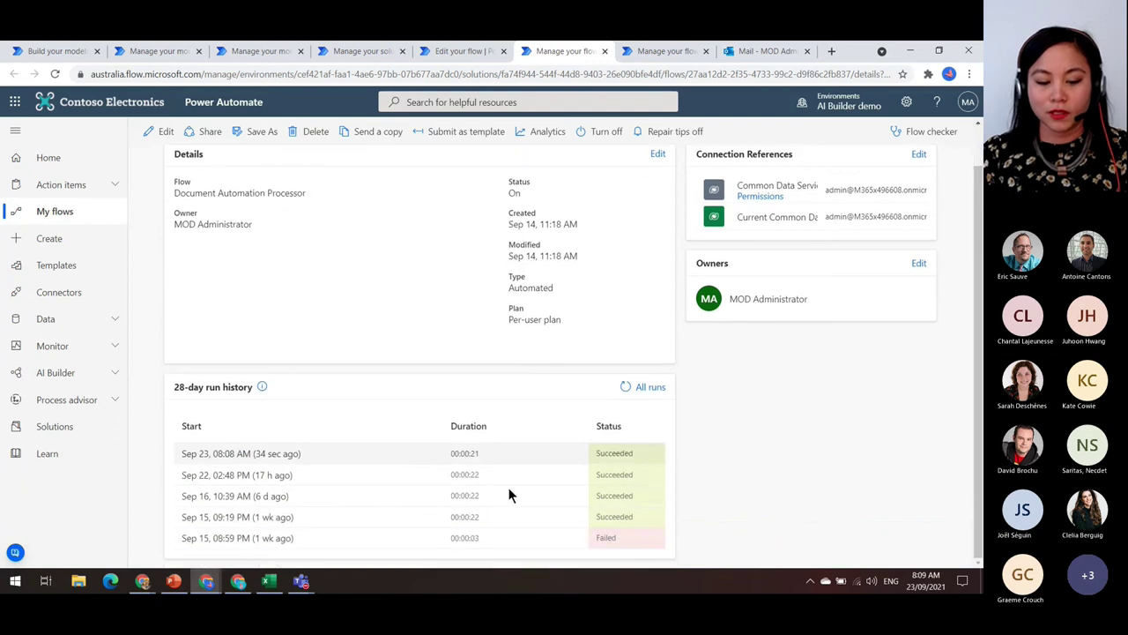
Refresh the Document Automation Validator flow's run history and check its most recent run.
{"action": "left_click", "coordinate": [663, 51]}
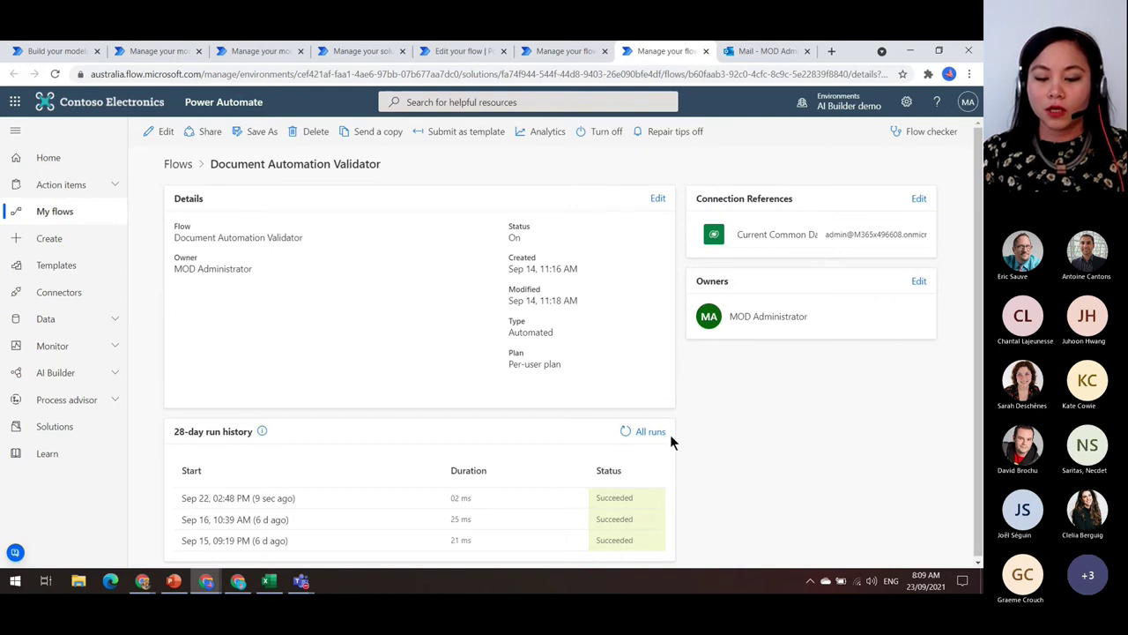
{"action": "left_click", "coordinate": [627, 431]}
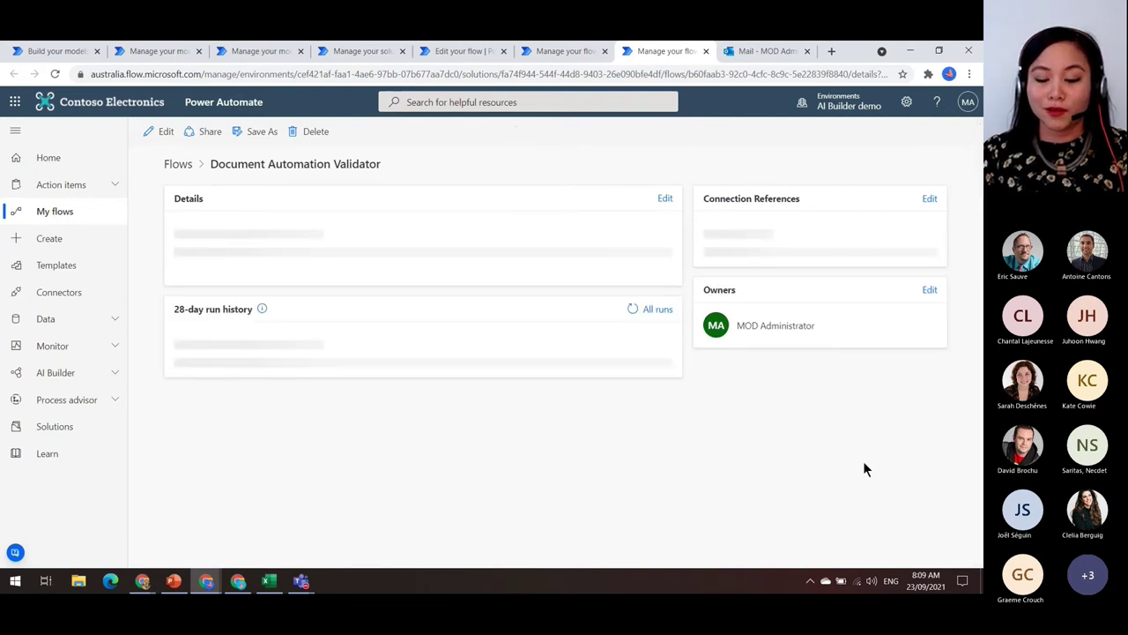
{"action": "scroll", "coordinate": [864, 465], "scroll_direction": "down", "scroll_amount": 1}
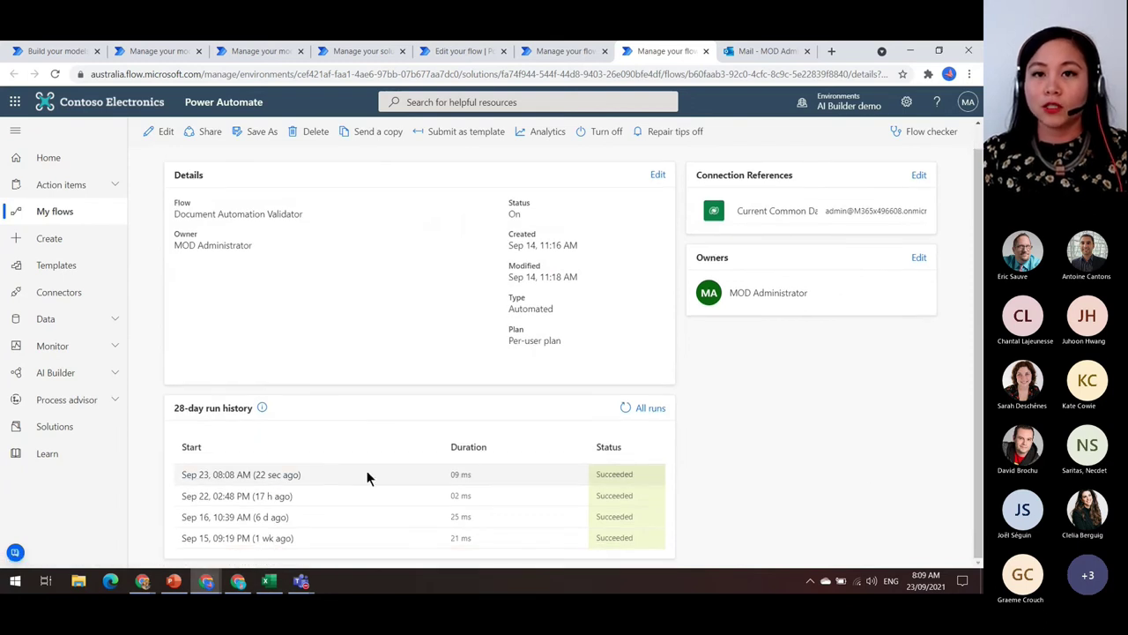
Switch to the Document Automation Application and open the newly received PDF numbered 02 from the document list for review.
{"action": "left_click", "coordinate": [237, 580]}
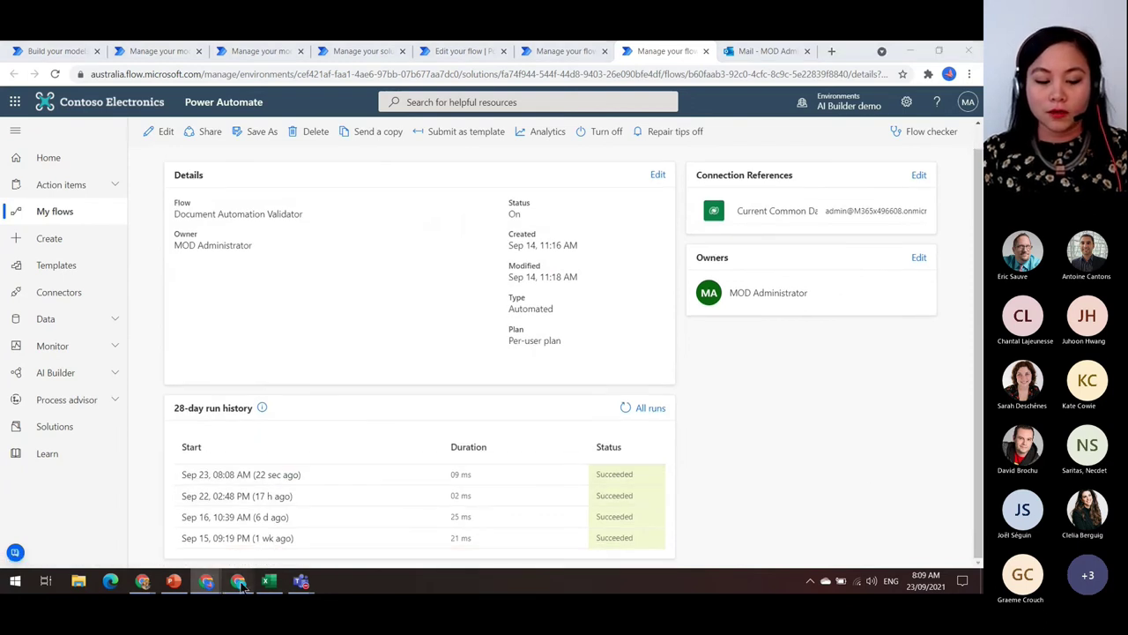
{"action": "left_click", "coordinate": [360, 51]}
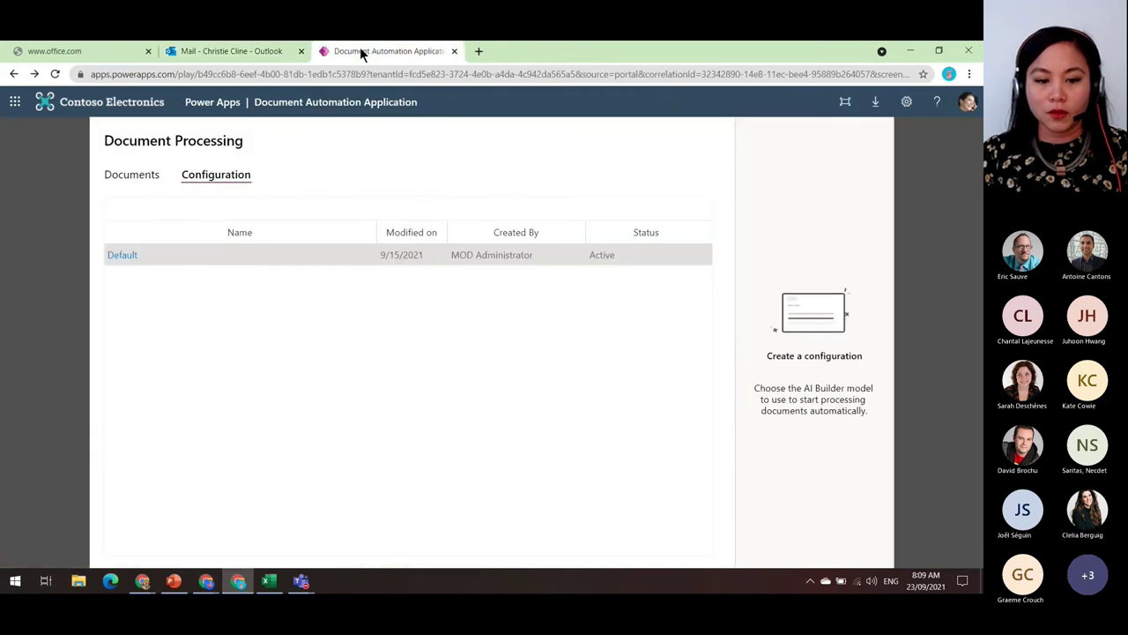
{"action": "left_click", "coordinate": [119, 176]}
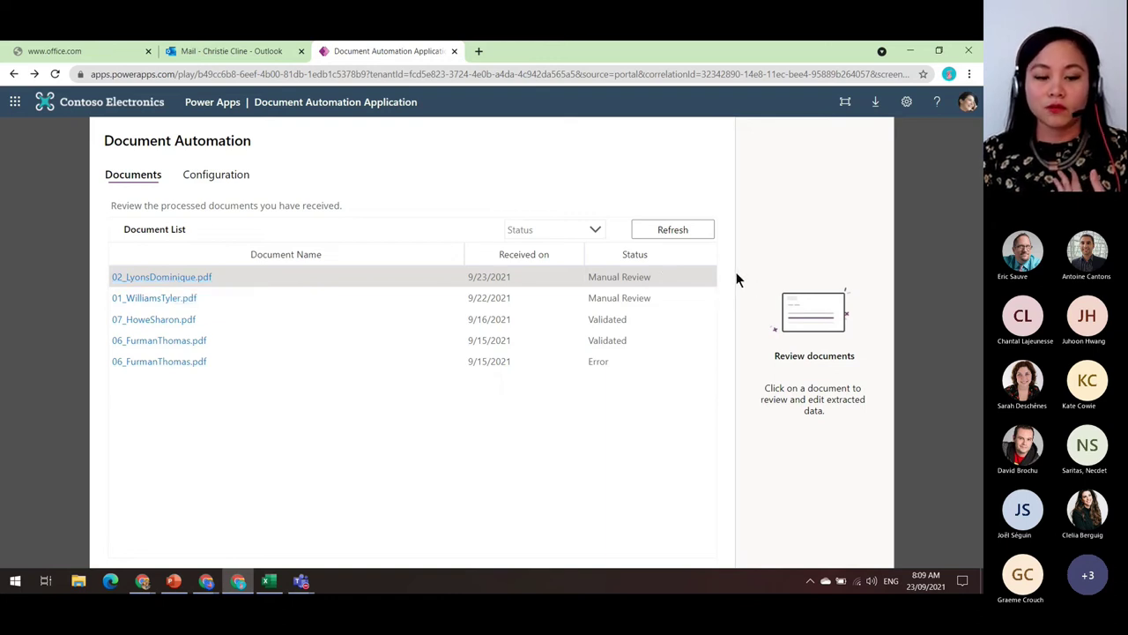
{"action": "left_click", "coordinate": [159, 278]}
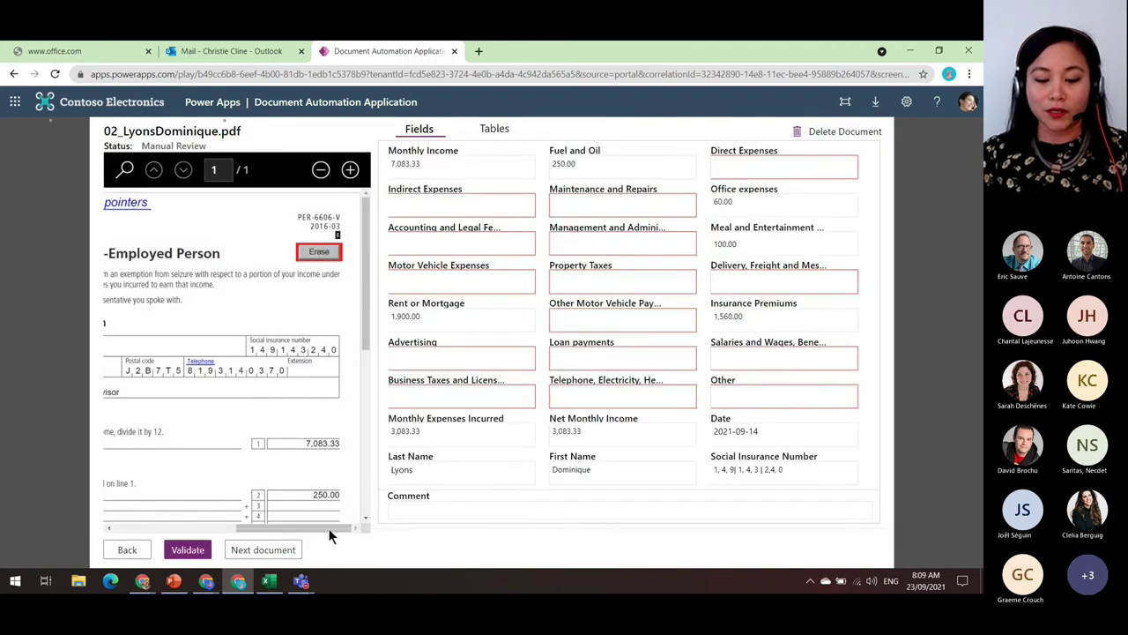
Zoom out the form preview and compare both sides of the page with the extracted field values.
{"action": "left_click_drag", "start_coordinate": [311, 528], "coordinate": [212, 525]}
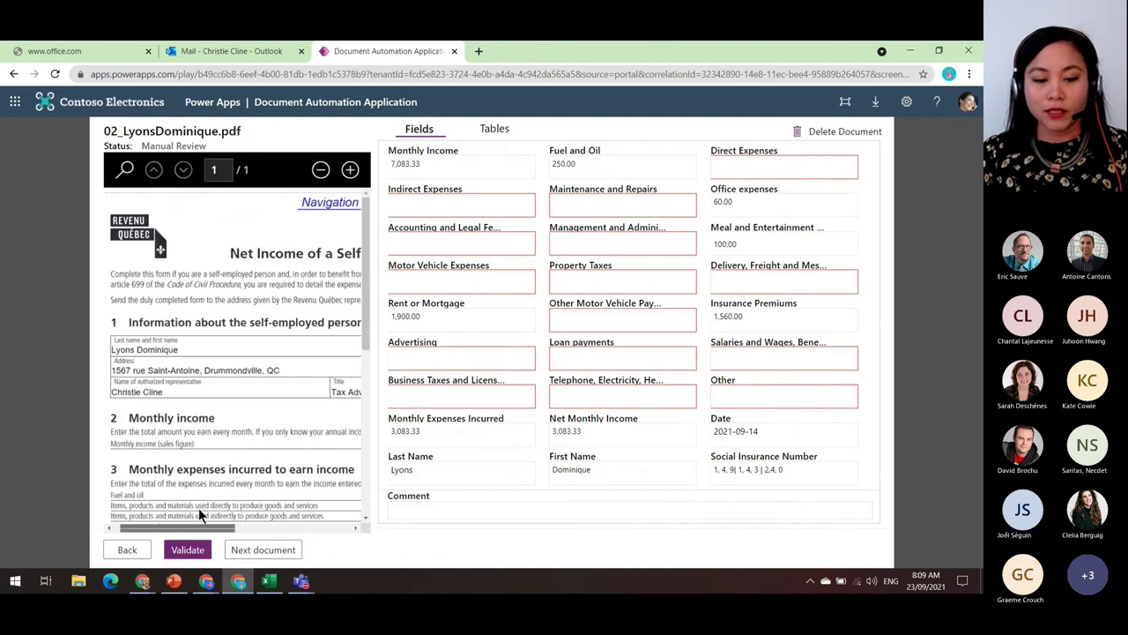
{"action": "left_click", "coordinate": [320, 170]}
{"action": "left_click", "coordinate": [320, 170]}
{"action": "left_click", "coordinate": [320, 170]}
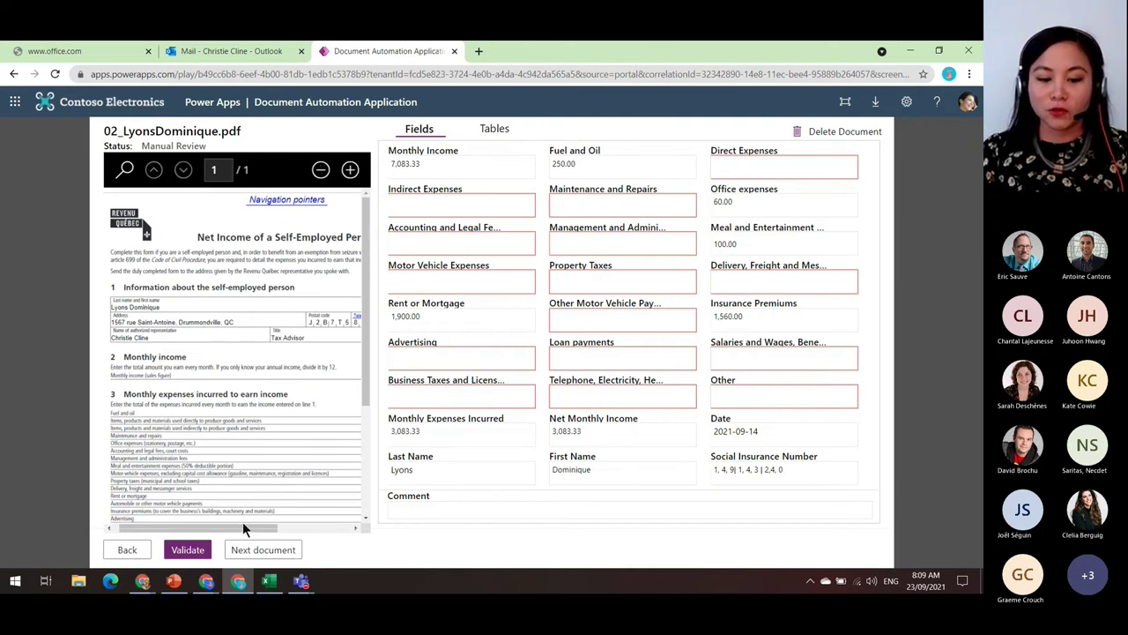
{"action": "left_click_drag", "start_coordinate": [256, 531], "coordinate": [339, 532]}
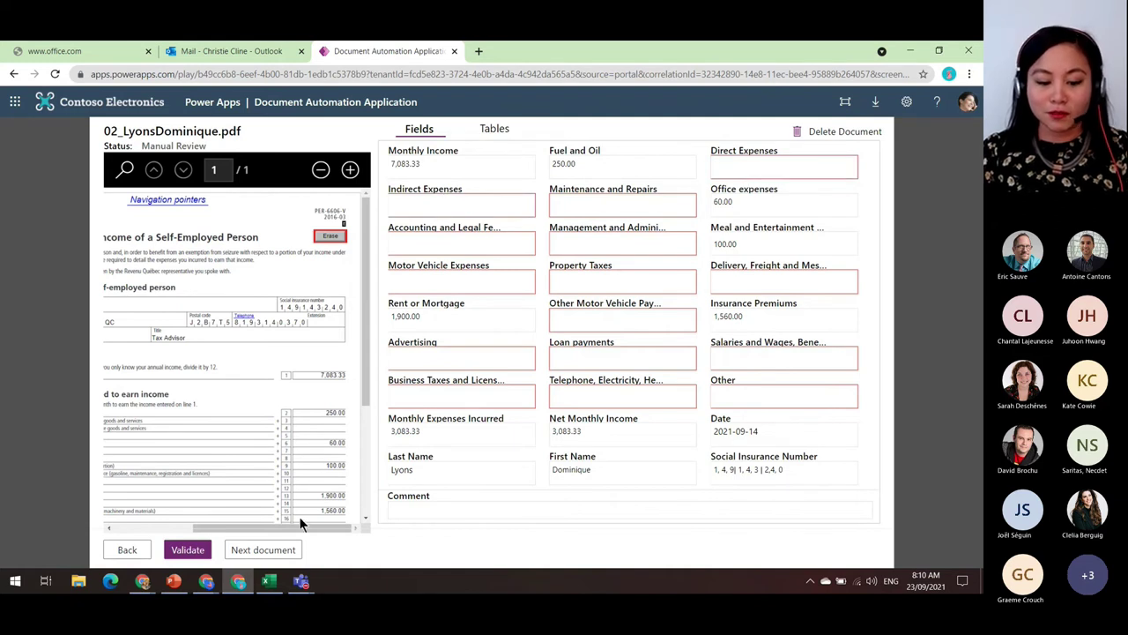
{"action": "left_click_drag", "start_coordinate": [295, 528], "coordinate": [218, 527]}
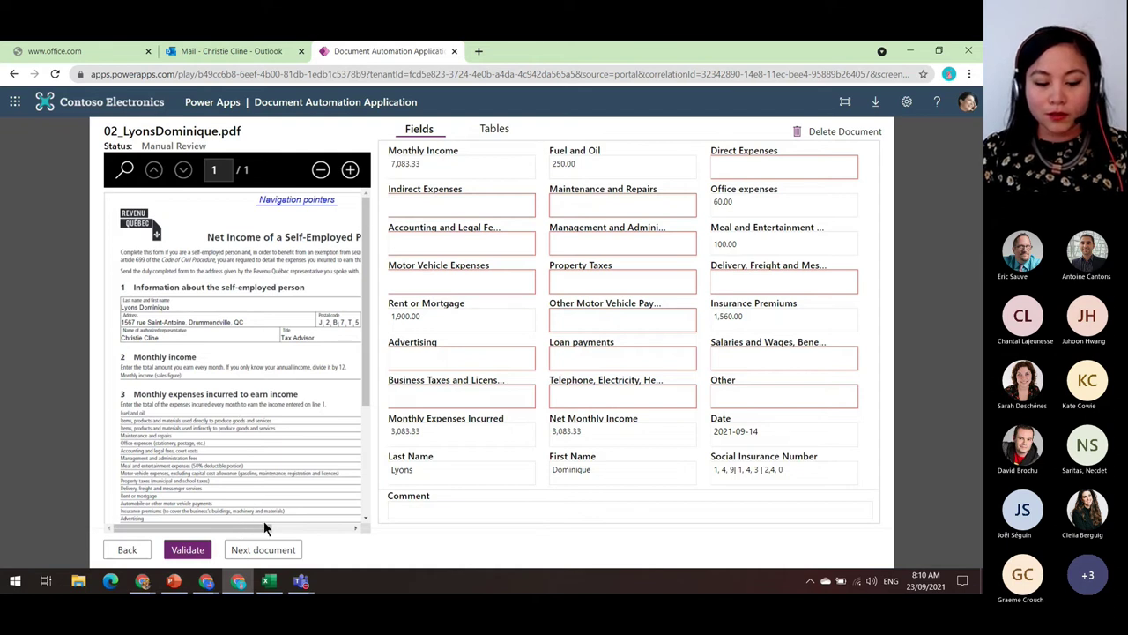
{"action": "left_click_drag", "start_coordinate": [258, 528], "coordinate": [337, 528]}
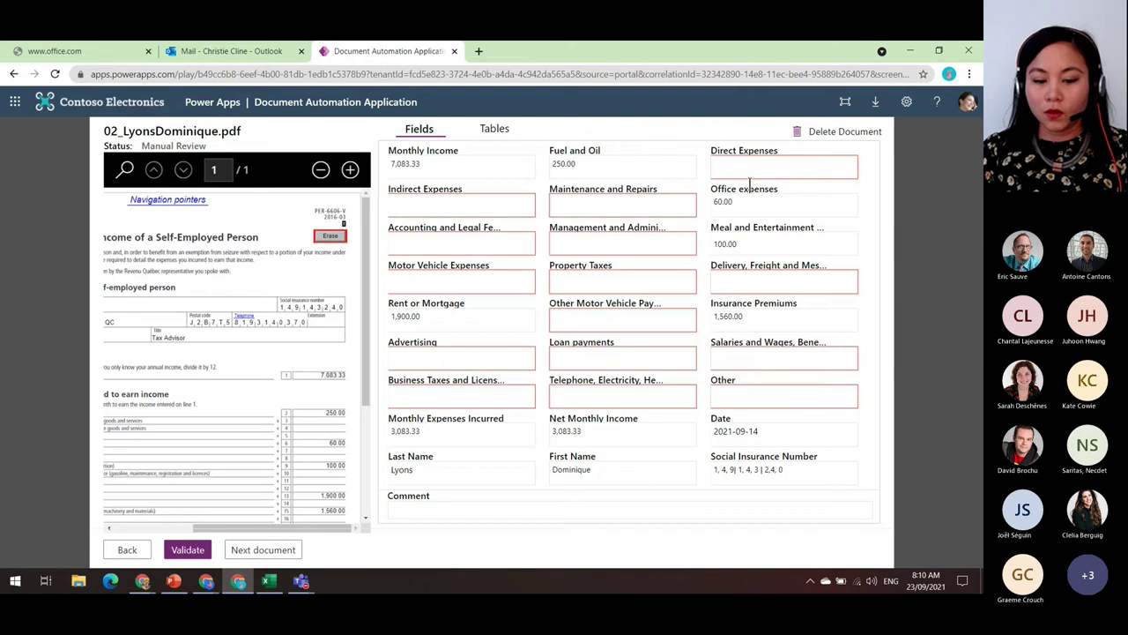
Remove the commas, spaces and vertical bars from the Social Insurance Number field so that only digits are left.
{"action": "left_click", "coordinate": [763, 469]}
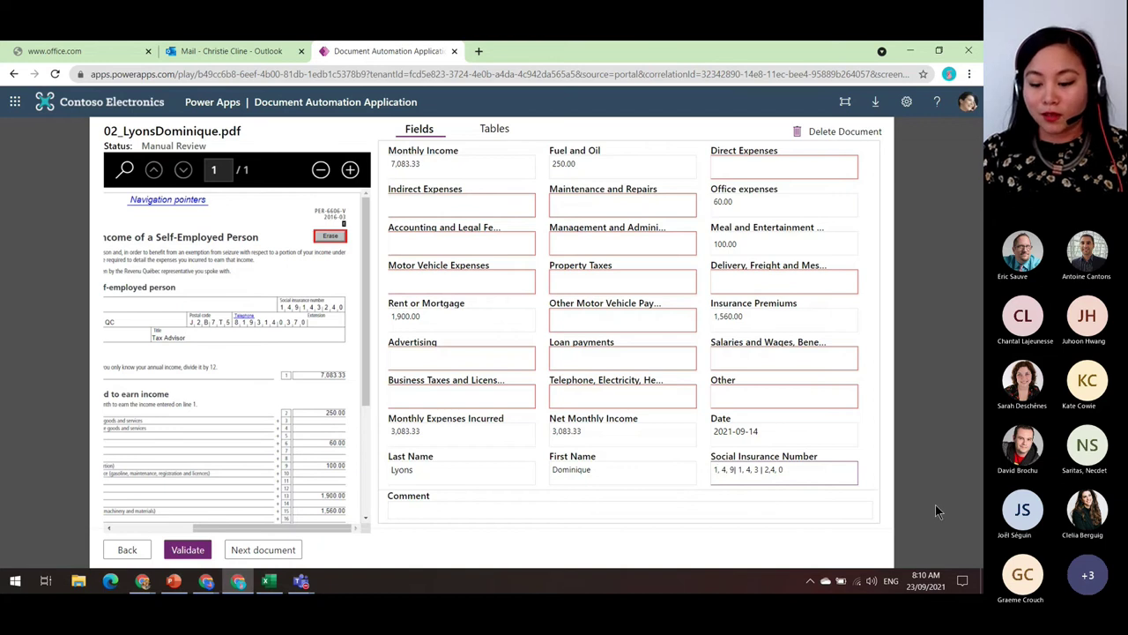
{"action": "key", "text": "BackSpace"}
{"action": "key", "text": "BackSpace"}
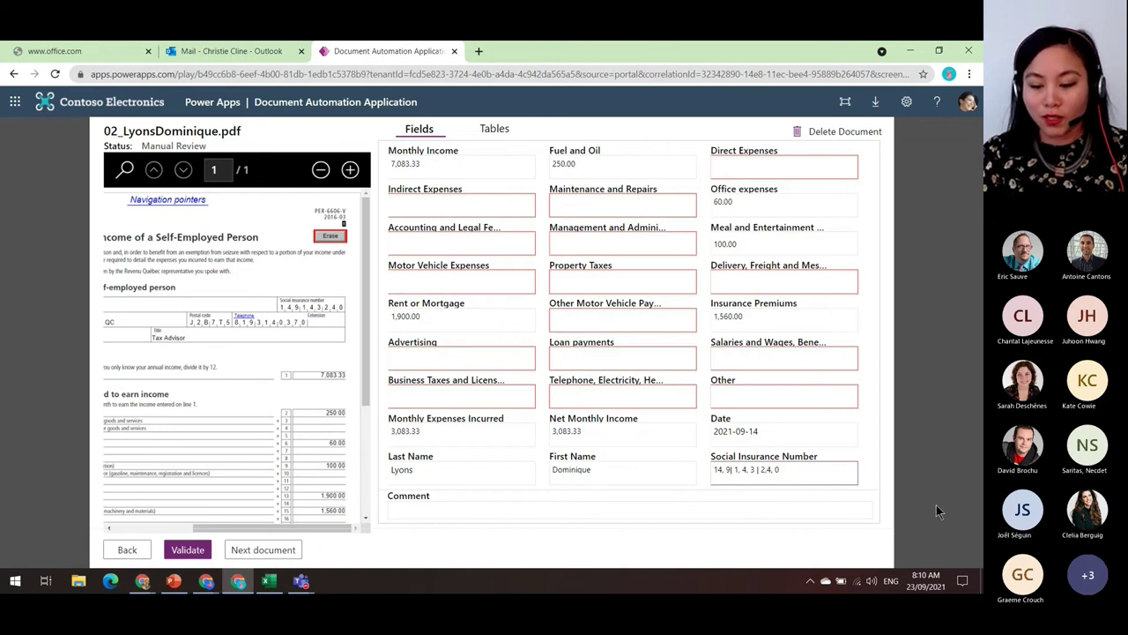
{"action": "key", "text": "Delete"}
{"action": "key", "text": "Delete"}
{"action": "key", "text": "Delete"}
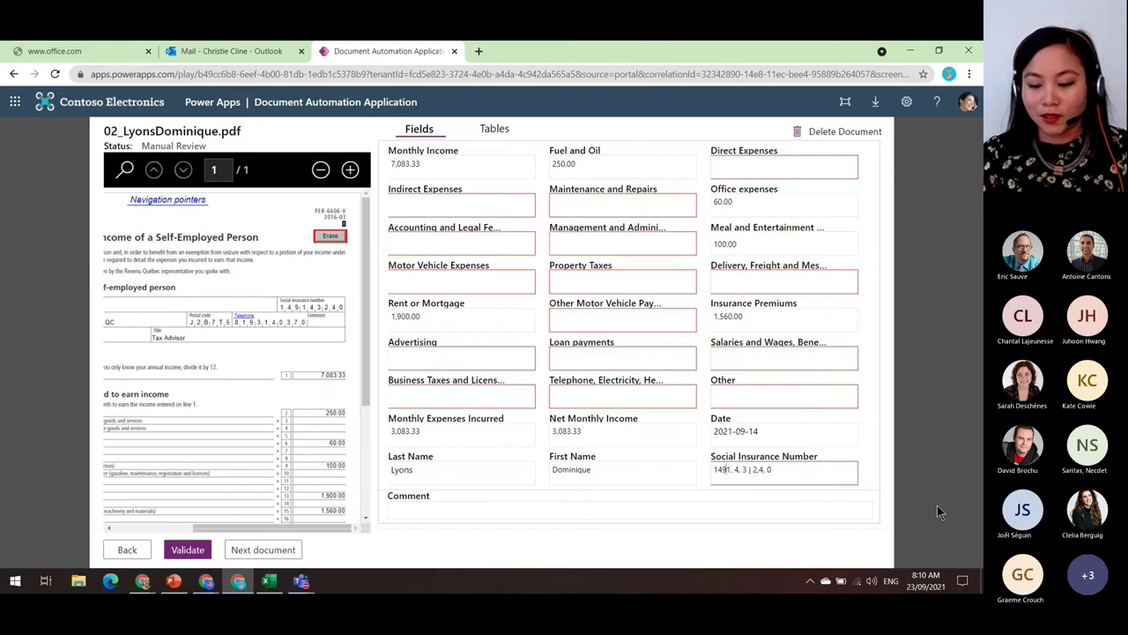
{"action": "key", "text": "Delete"}
{"action": "key", "text": "Delete"}
{"action": "key", "text": "Delete"}
{"action": "key", "text": "Delete"}
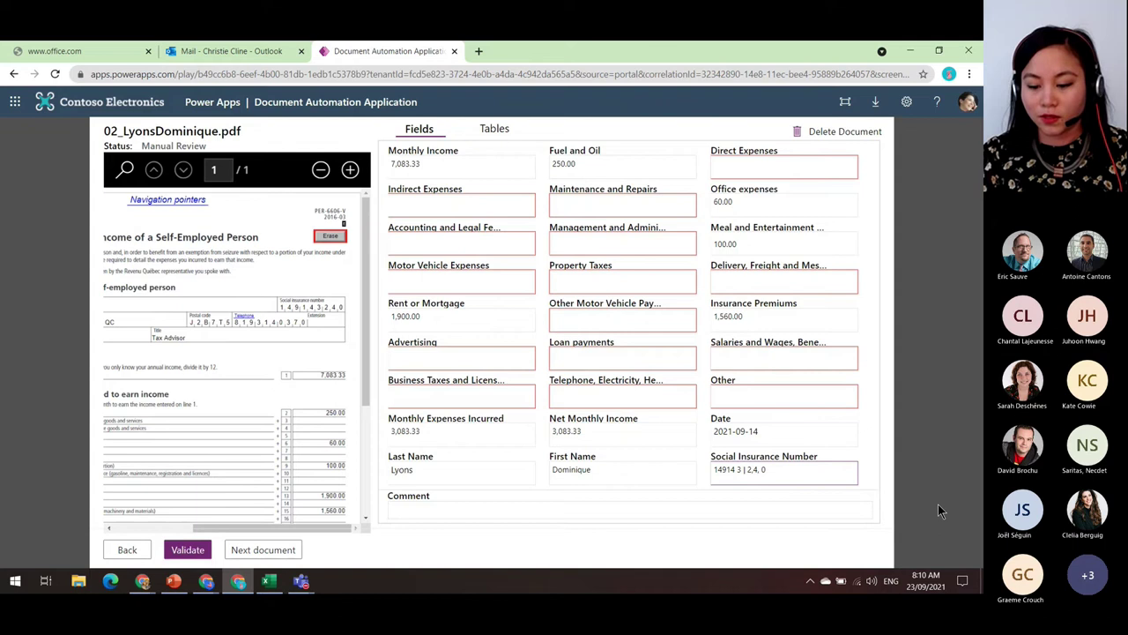
{"action": "key", "text": "Right"}
{"action": "key", "text": "Delete"}
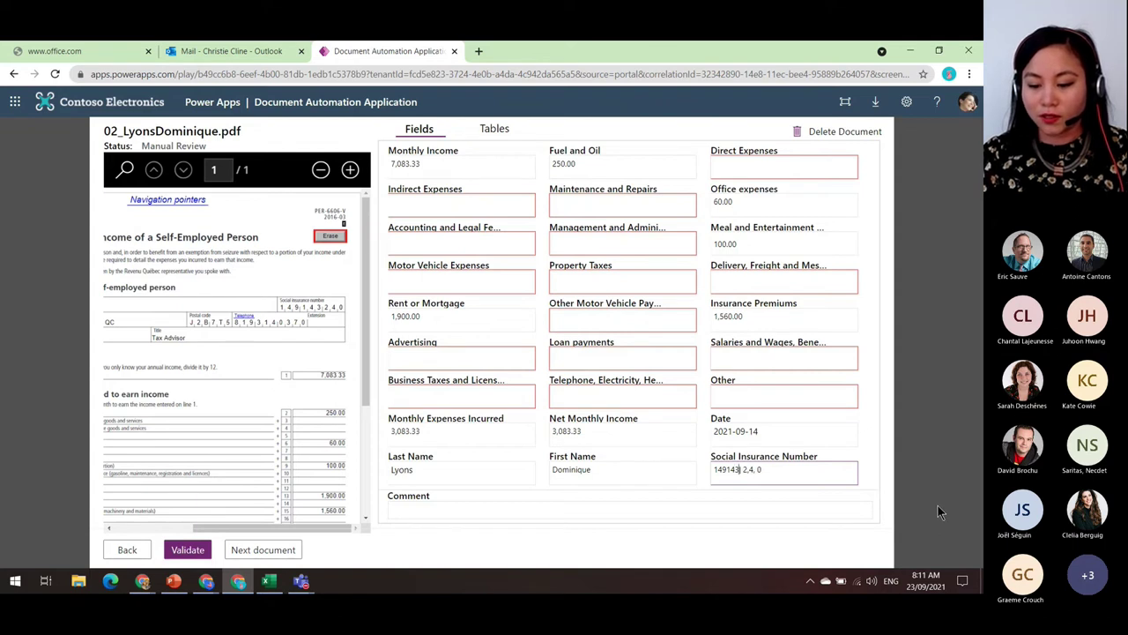
{"action": "key", "text": "Delete"}
{"action": "key", "text": "Right"}
{"action": "key", "text": "Delete"}
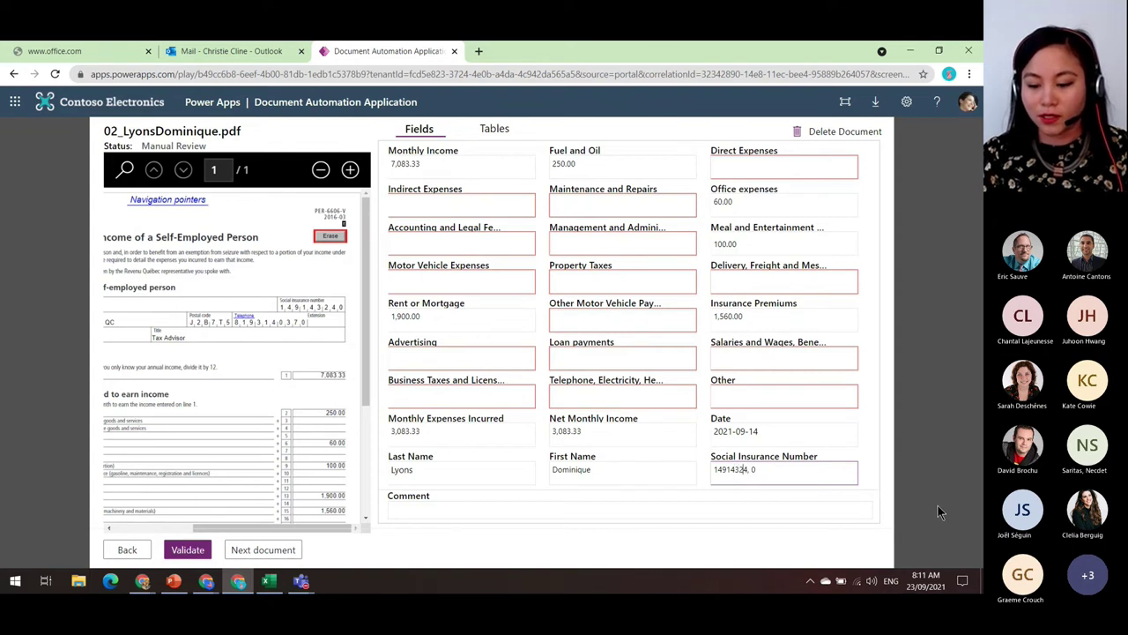
{"action": "key", "text": "Delete"}
{"action": "key", "text": "Delete"}
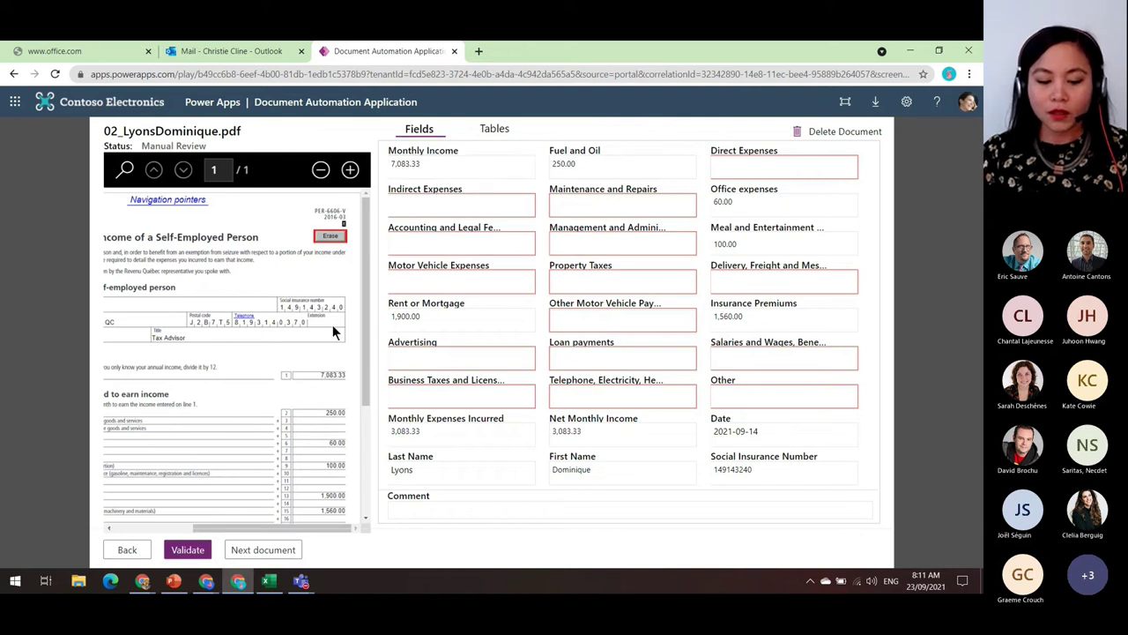
Validate the reviewed document and display the application's Configuration list.
{"action": "left_click", "coordinate": [199, 552]}
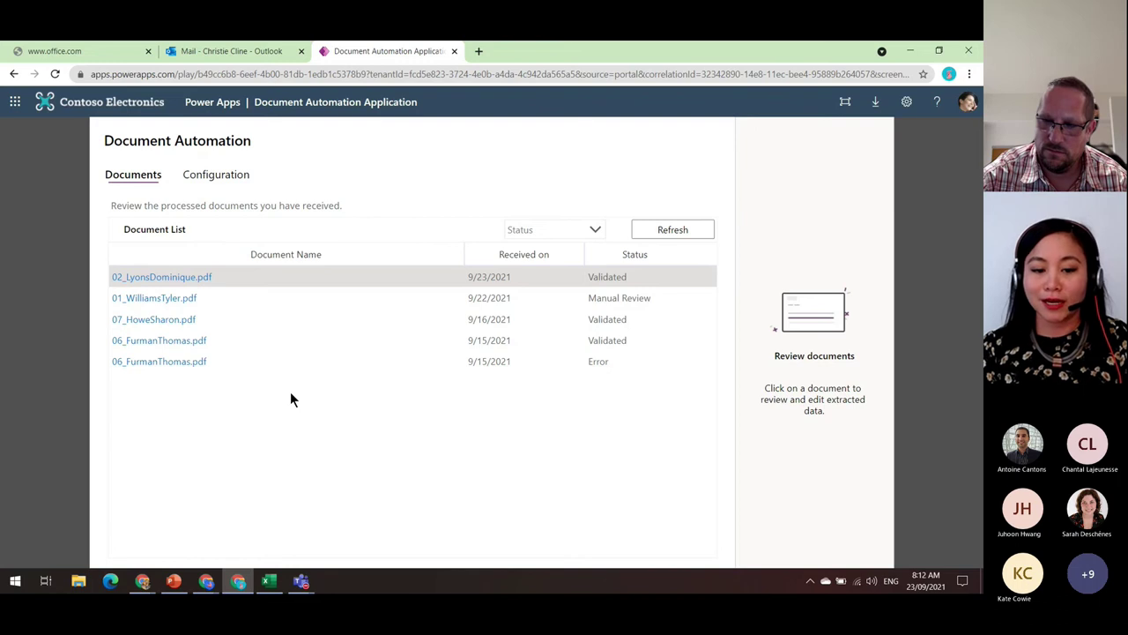
{"action": "left_click", "coordinate": [224, 179]}
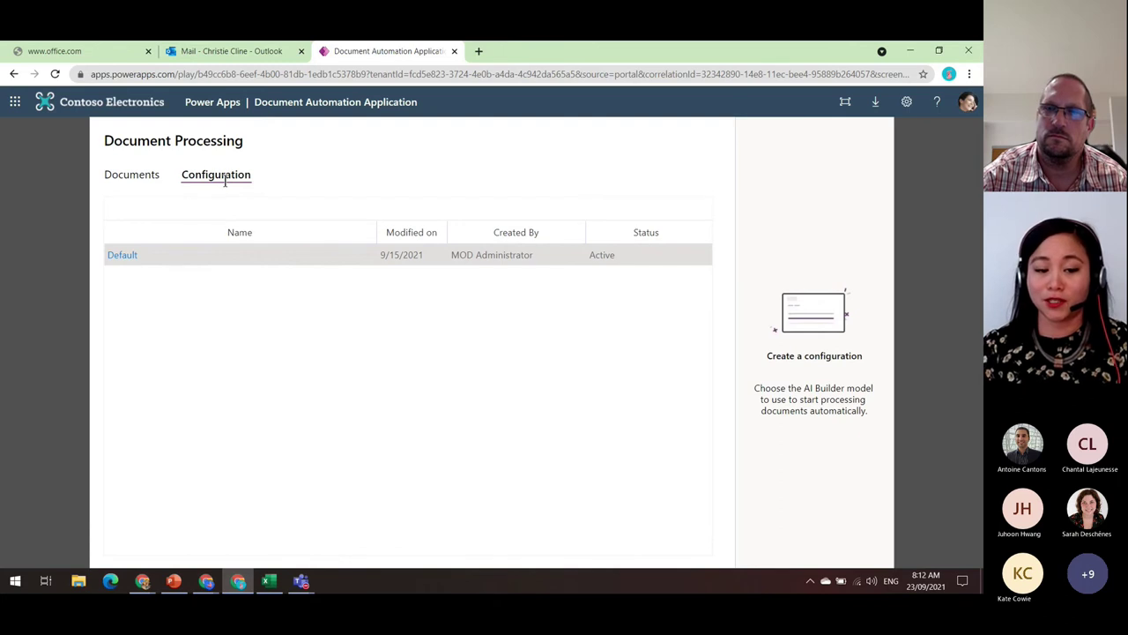
Return to the processed document list and switch to the PowerPoint presentation.
{"action": "left_click", "coordinate": [135, 179]}
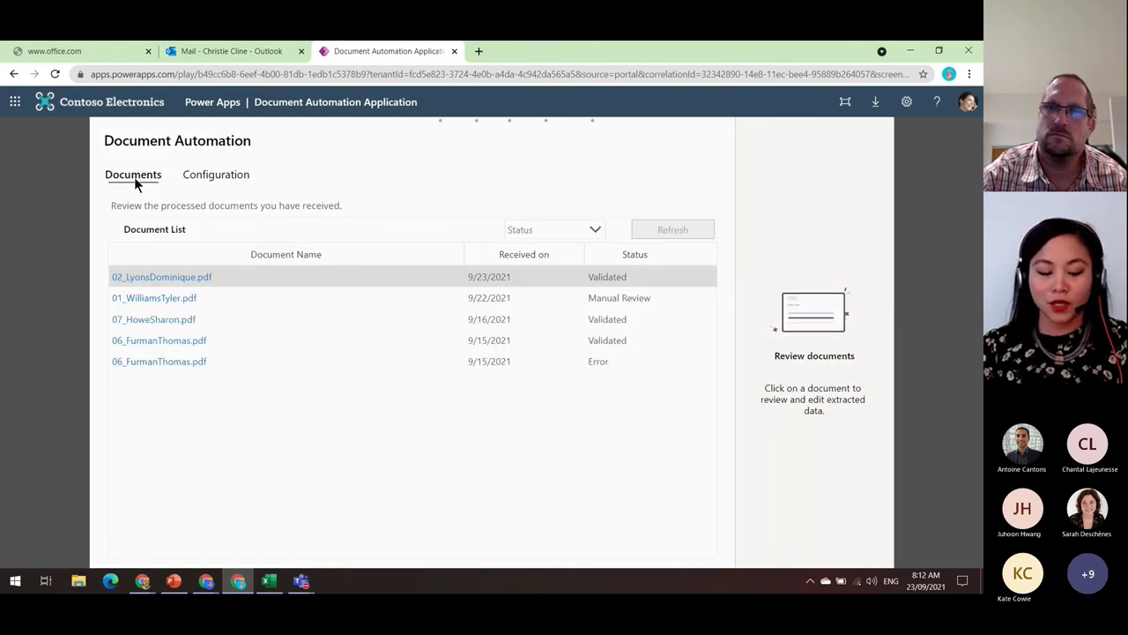
{"action": "left_click", "coordinate": [174, 581]}
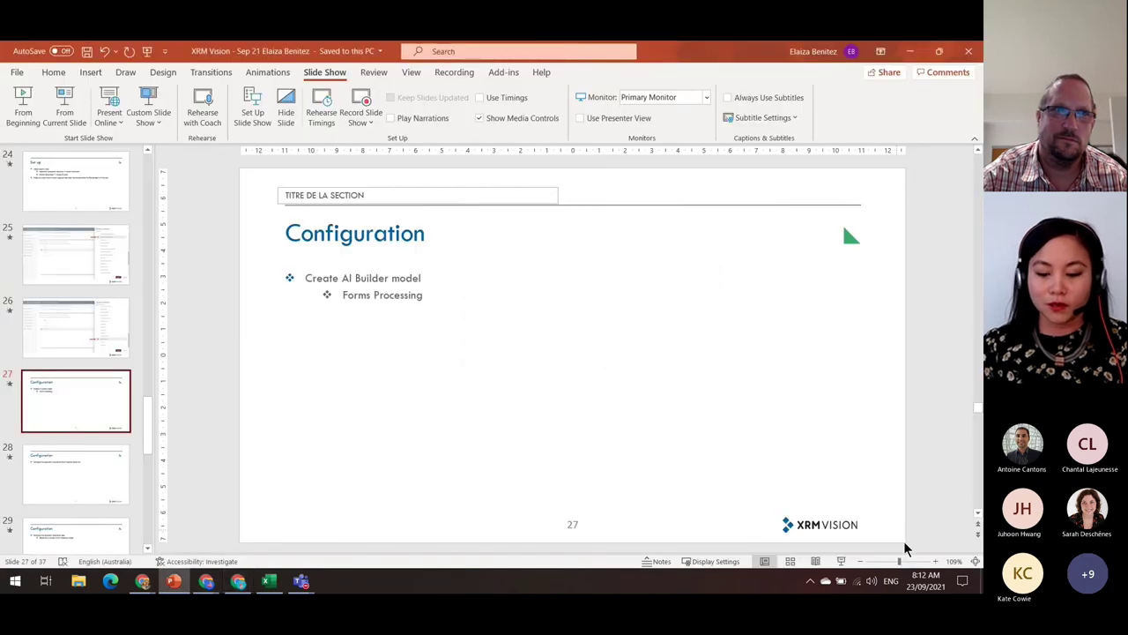
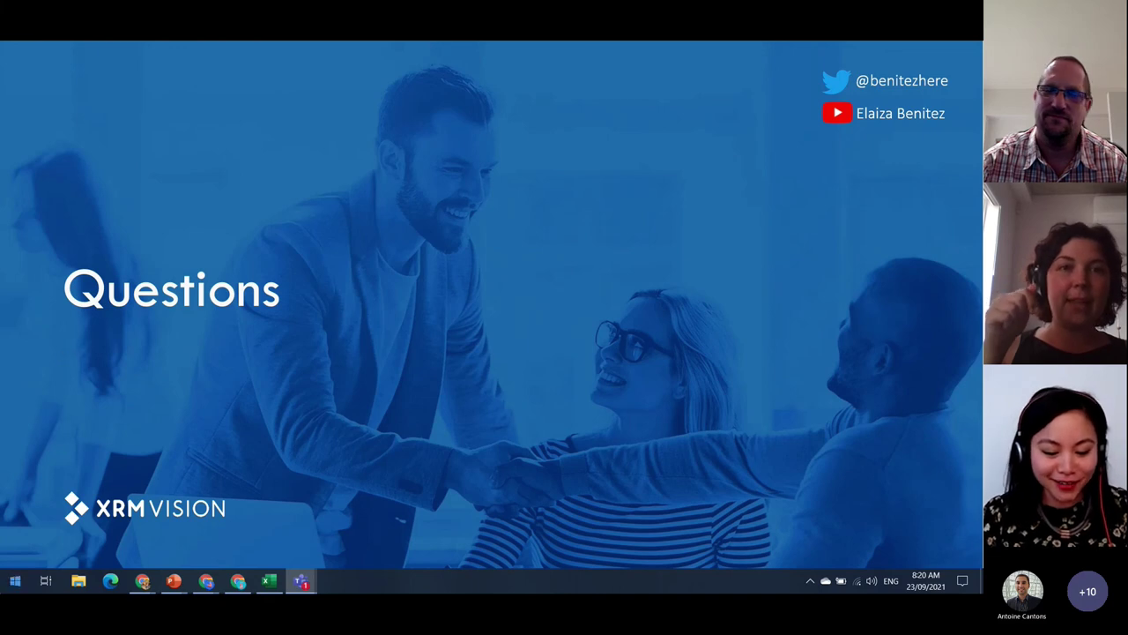
Switch to the Power Automate browser window and search the web for "Ai builder july update" in a new tab.
{"action": "mouse_move", "coordinate": [208, 585]}
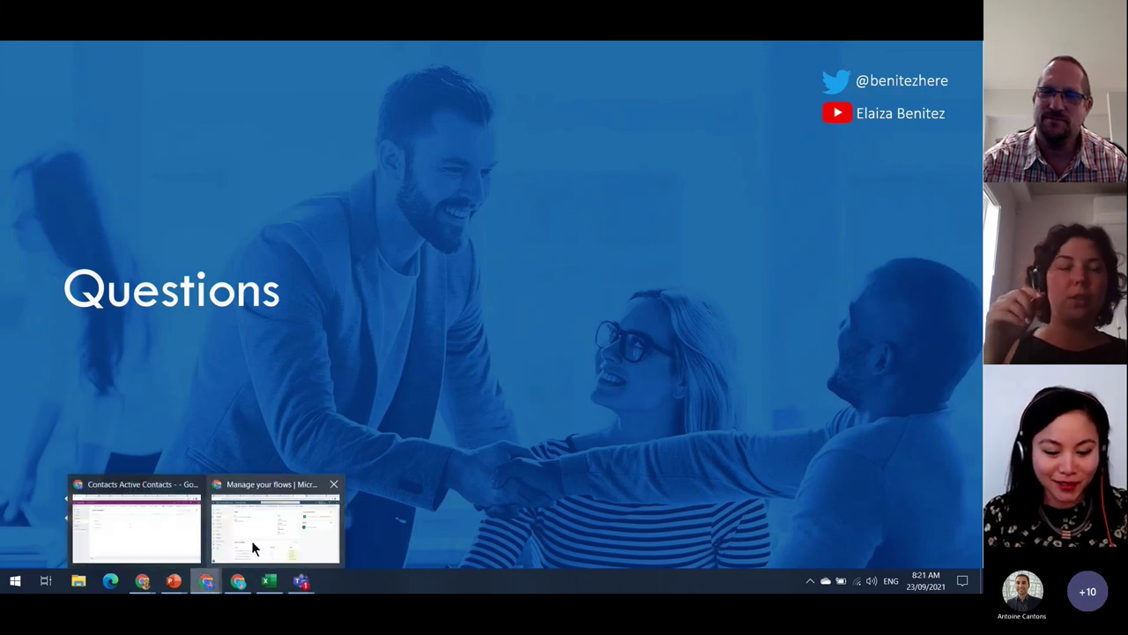
{"action": "mouse_move", "coordinate": [251, 542]}
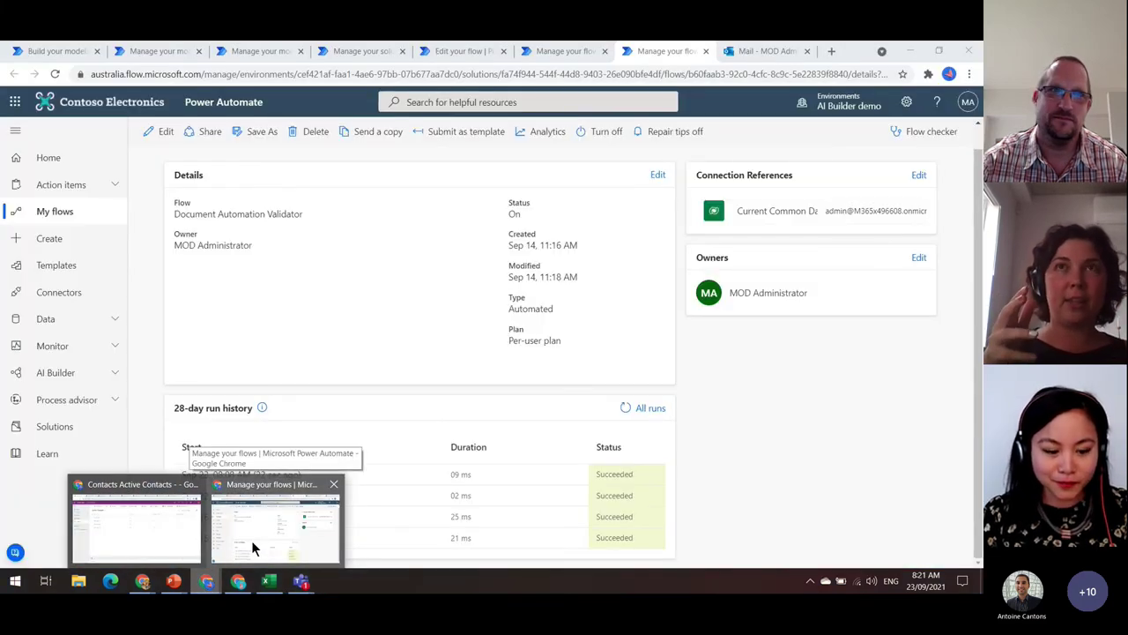
{"action": "left_click", "coordinate": [251, 540]}
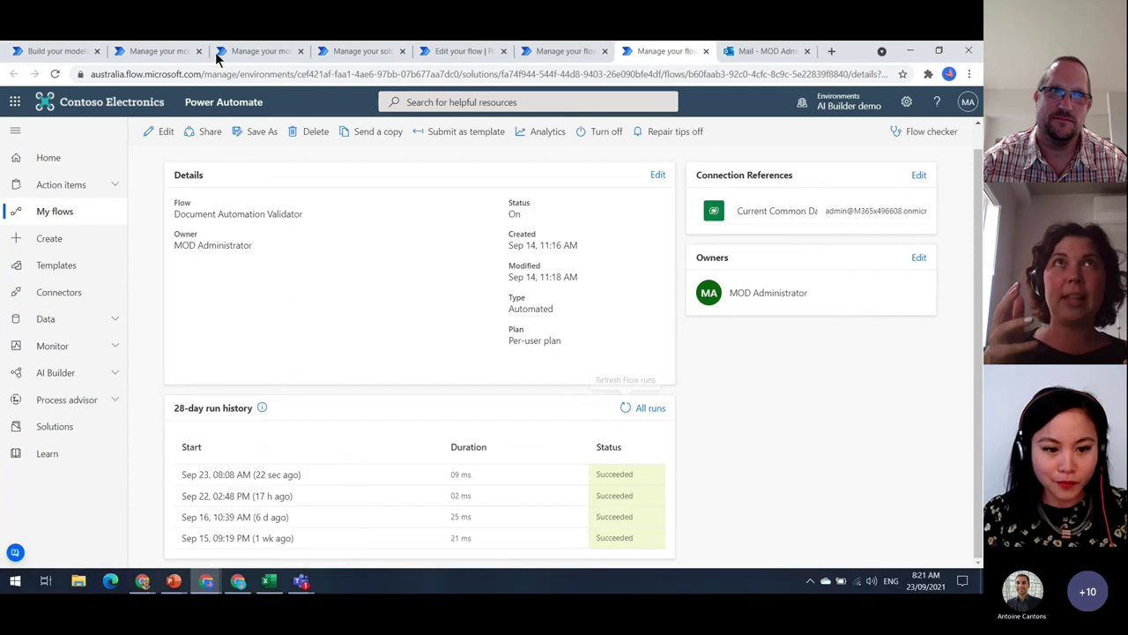
{"action": "left_click", "coordinate": [157, 55]}
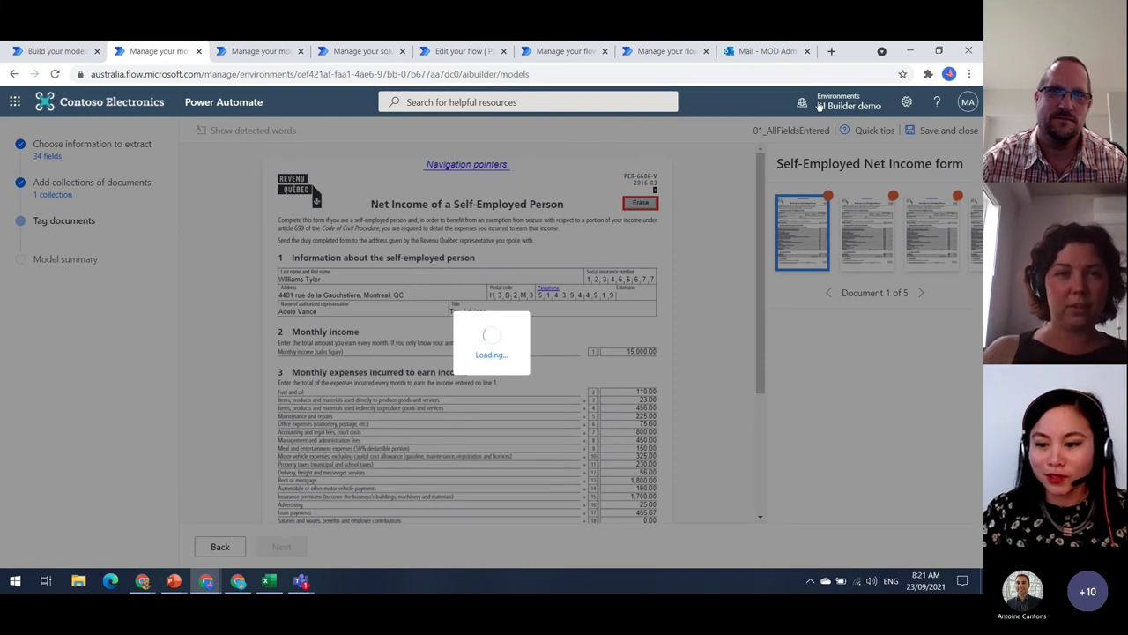
{"action": "left_click", "coordinate": [832, 53]}
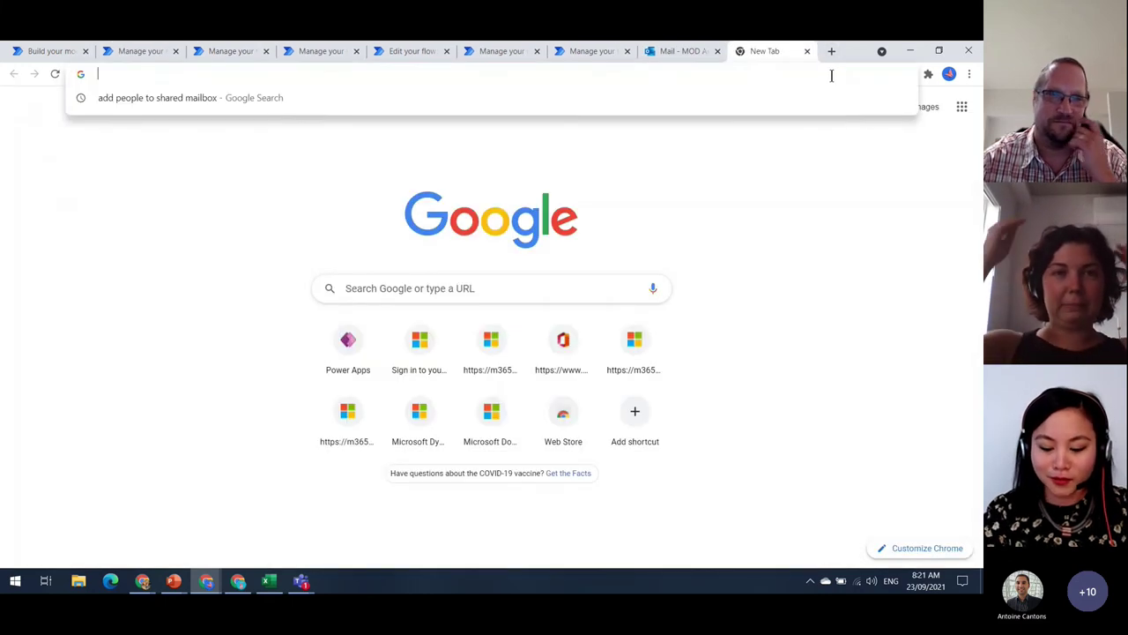
{"action": "type", "text": "Ai builder "}
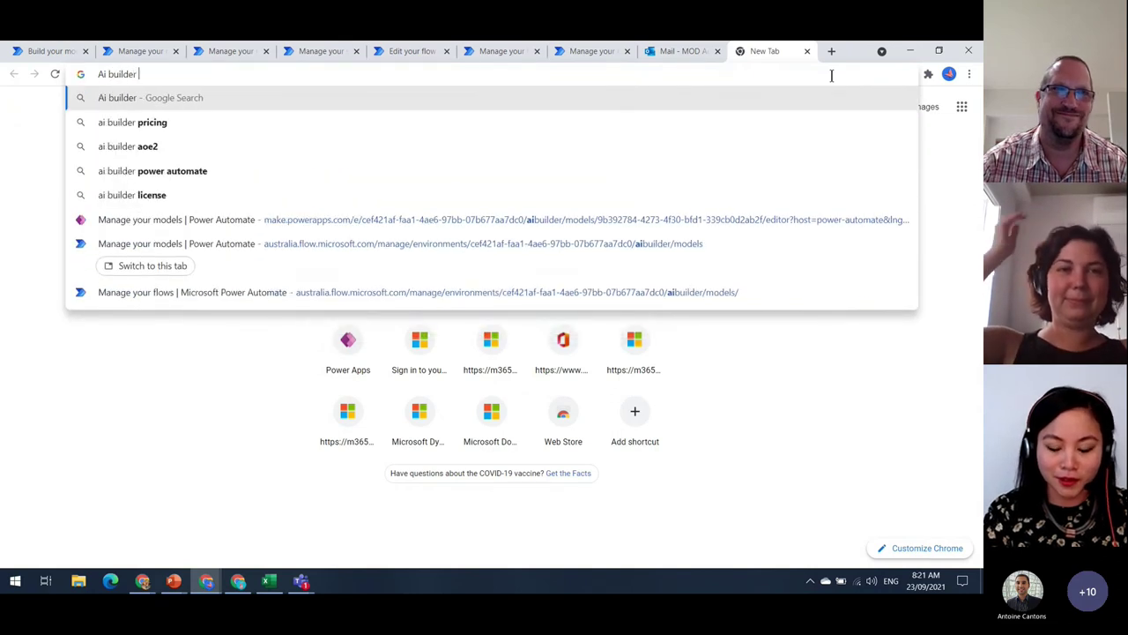
{"action": "type", "text": "july update"}
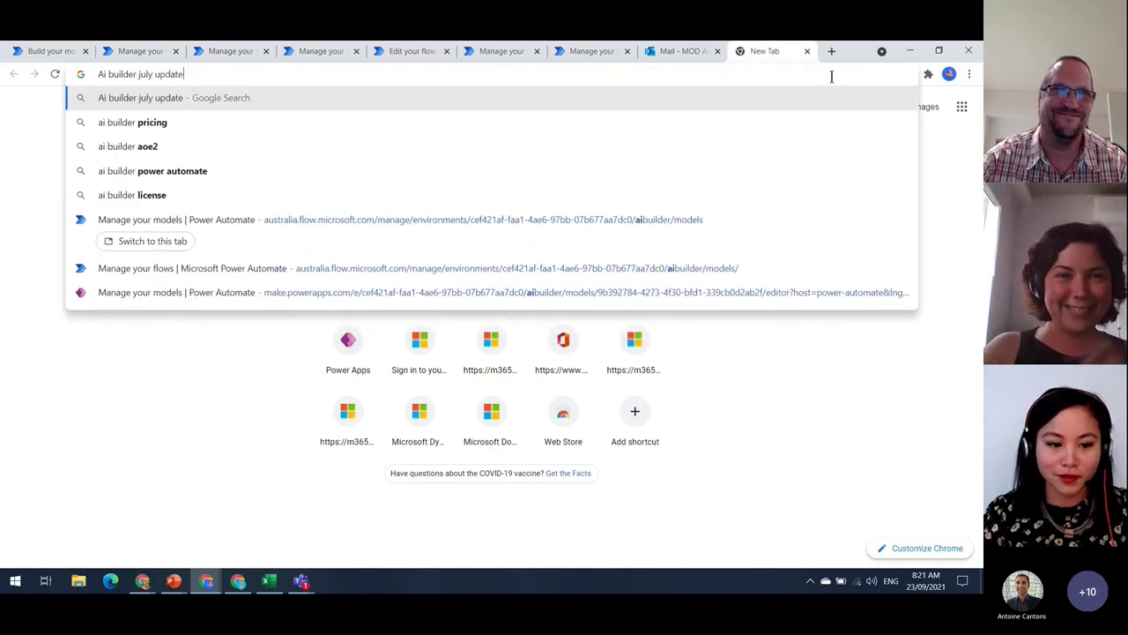
{"action": "key", "text": "Return"}
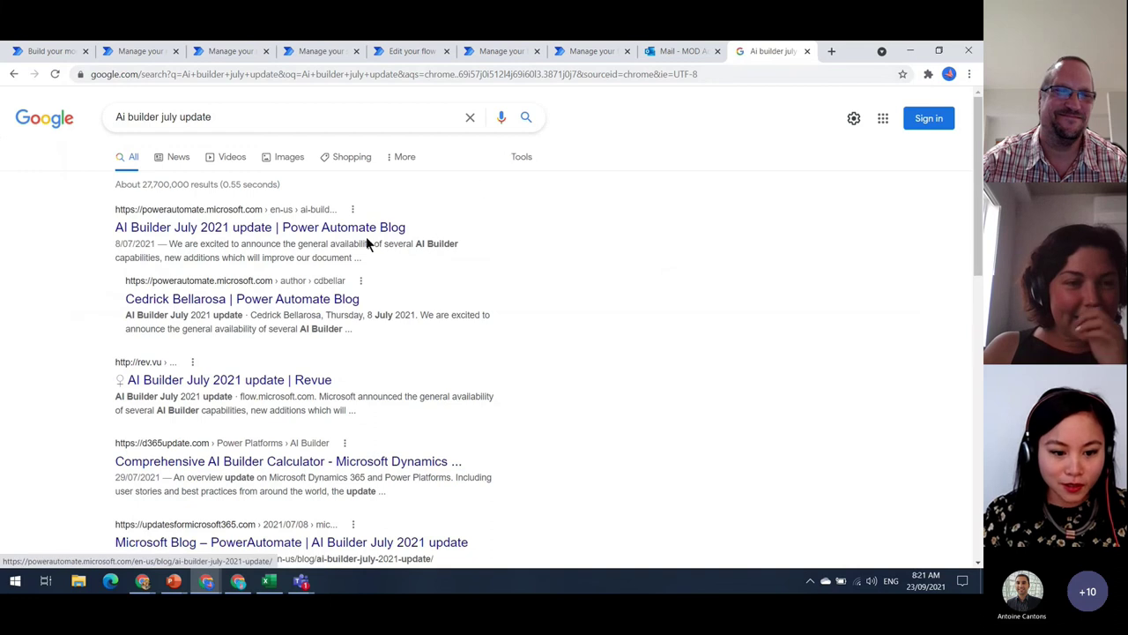
Open the AI Builder July 2021 update blog post in a new tab at its invoice processing section and select the page address.
{"action": "right_click", "coordinate": [368, 230]}
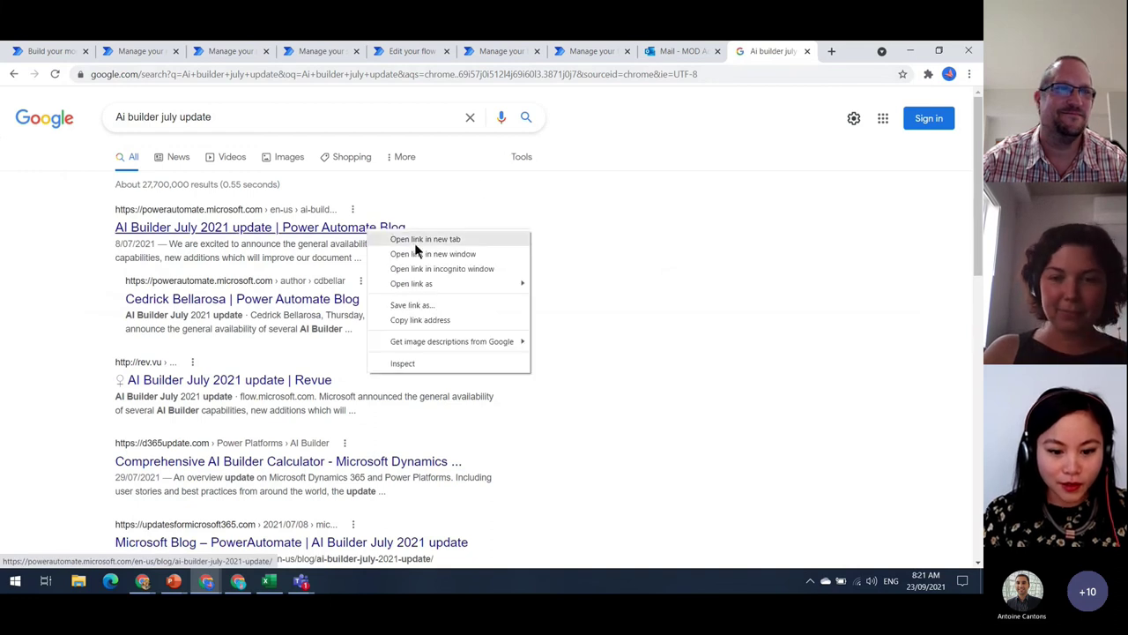
{"action": "left_click", "coordinate": [416, 243]}
{"action": "left_click", "coordinate": [783, 56]}
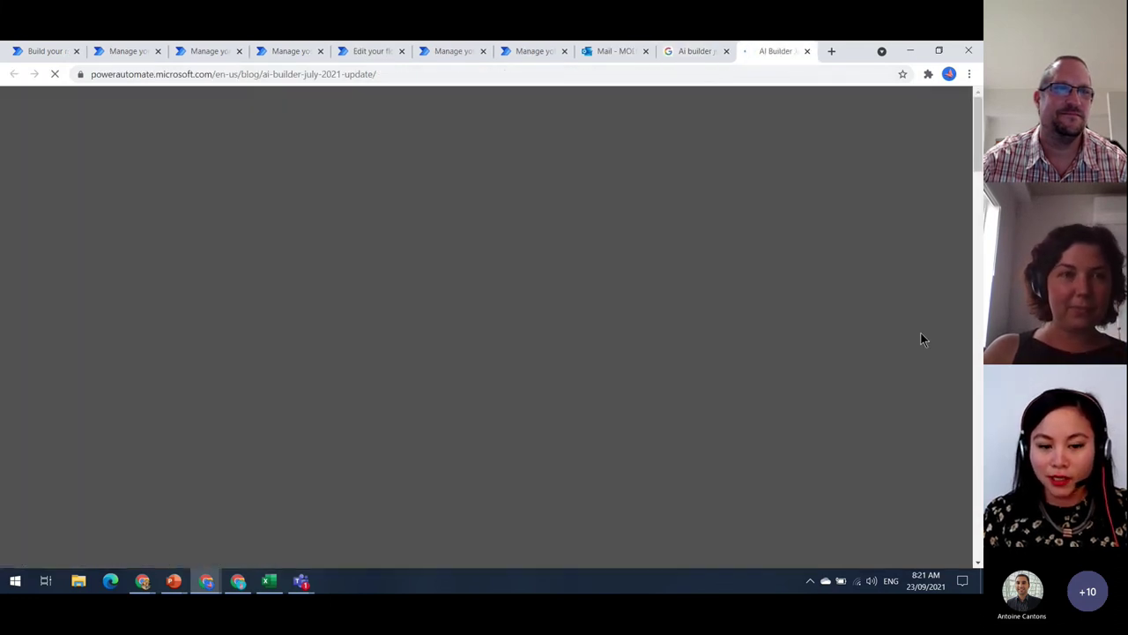
{"action": "scroll", "coordinate": [920, 334], "scroll_direction": "down", "scroll_amount": 4}
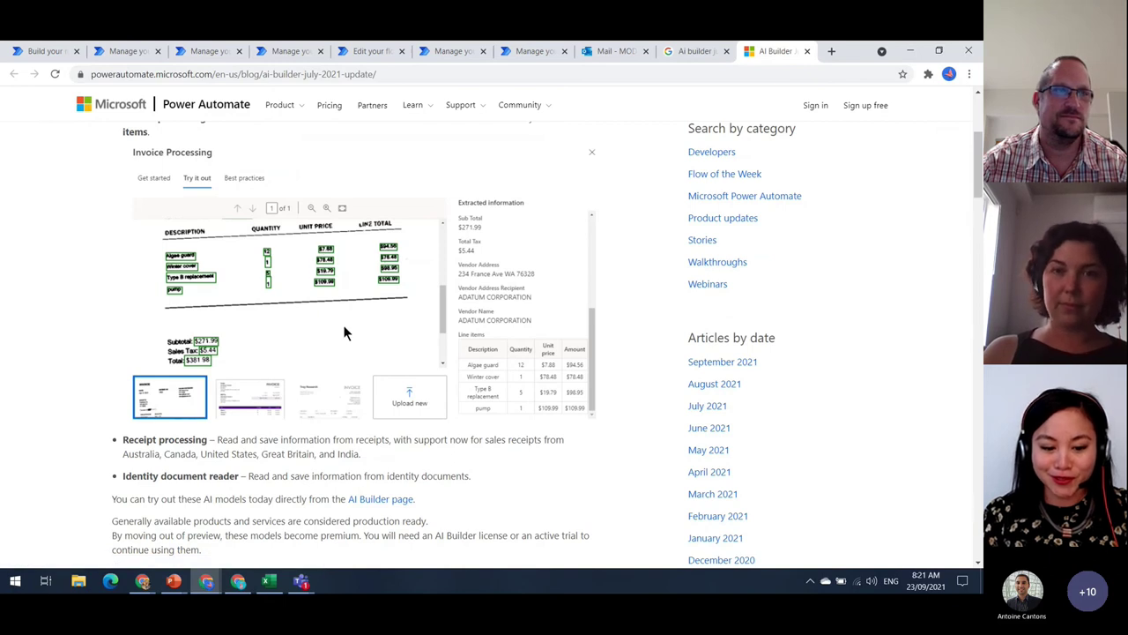
{"action": "scroll", "coordinate": [344, 327], "scroll_direction": "up", "scroll_amount": 1}
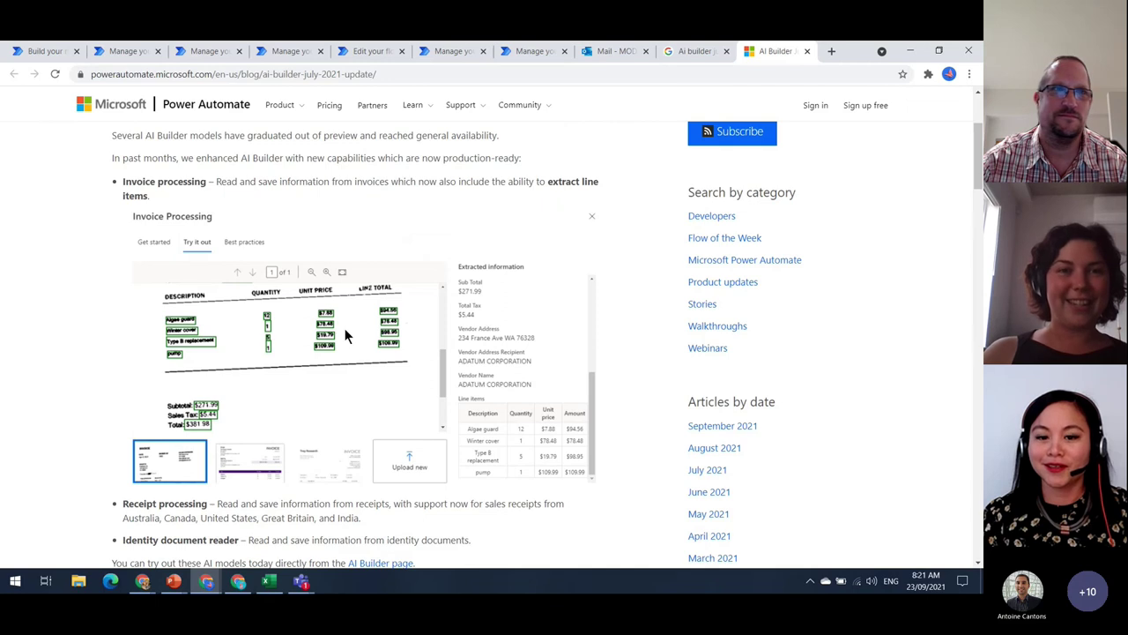
{"action": "left_click", "coordinate": [418, 78]}
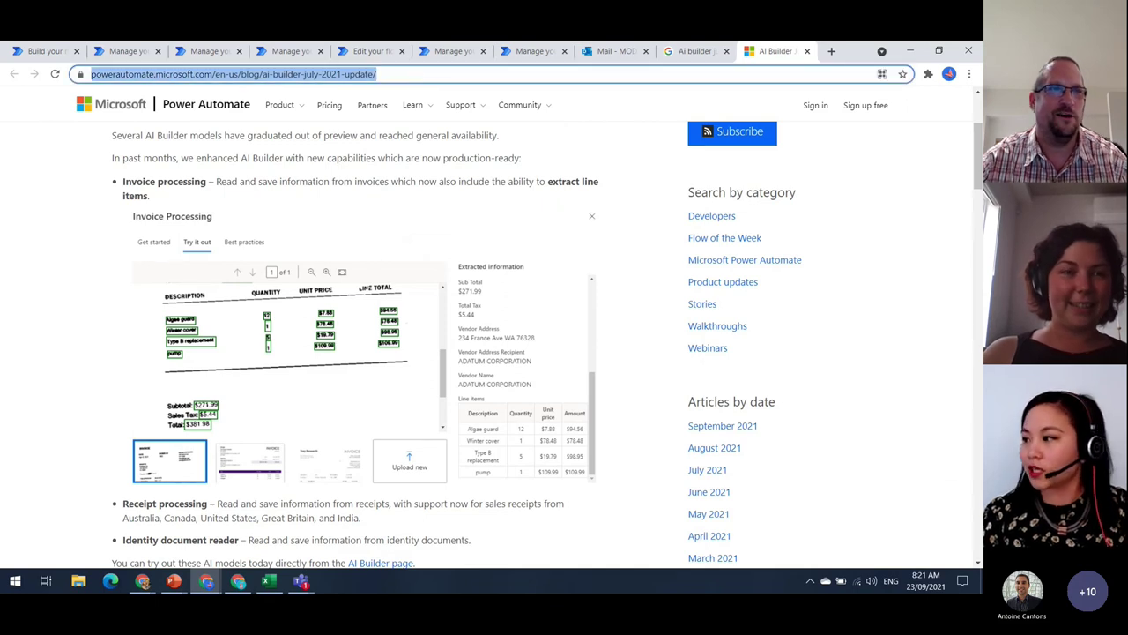
{"action": "key", "text": "alt+Tab"}
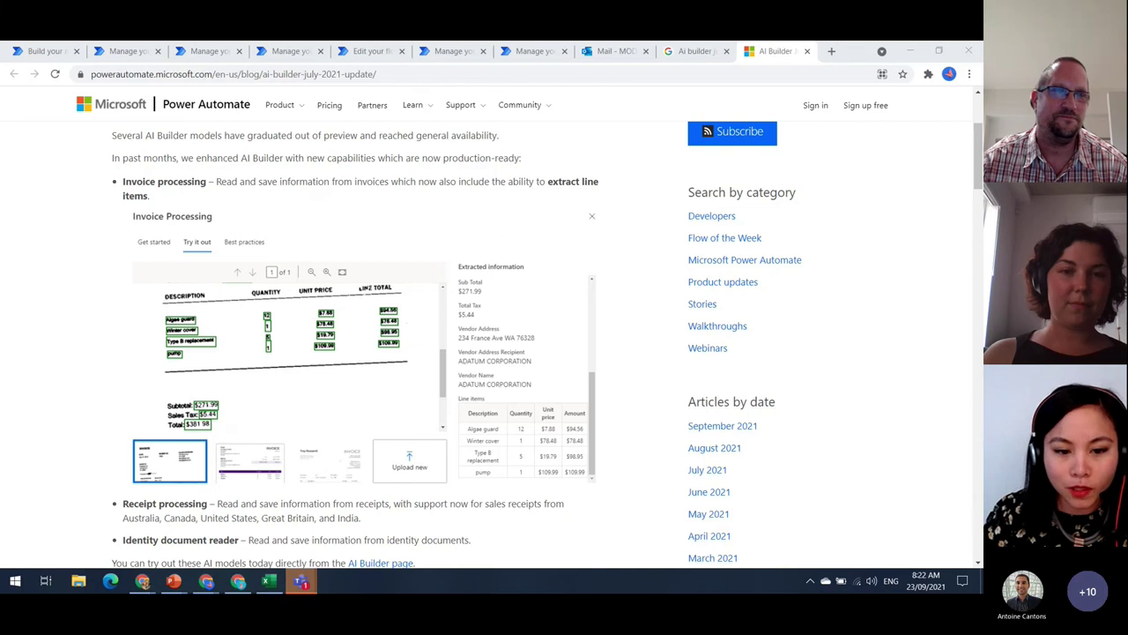
Open the most recent run of the Document Automation Email Importer flow from its 28-day run history.
{"action": "left_click", "coordinate": [345, 51]}
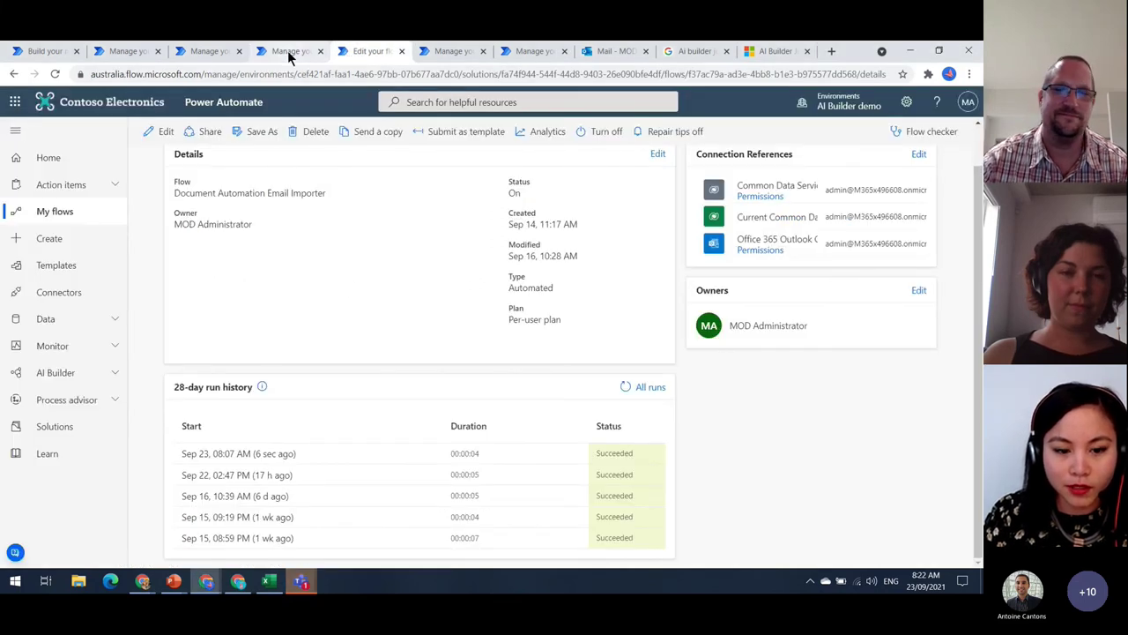
{"action": "left_click", "coordinate": [467, 56]}
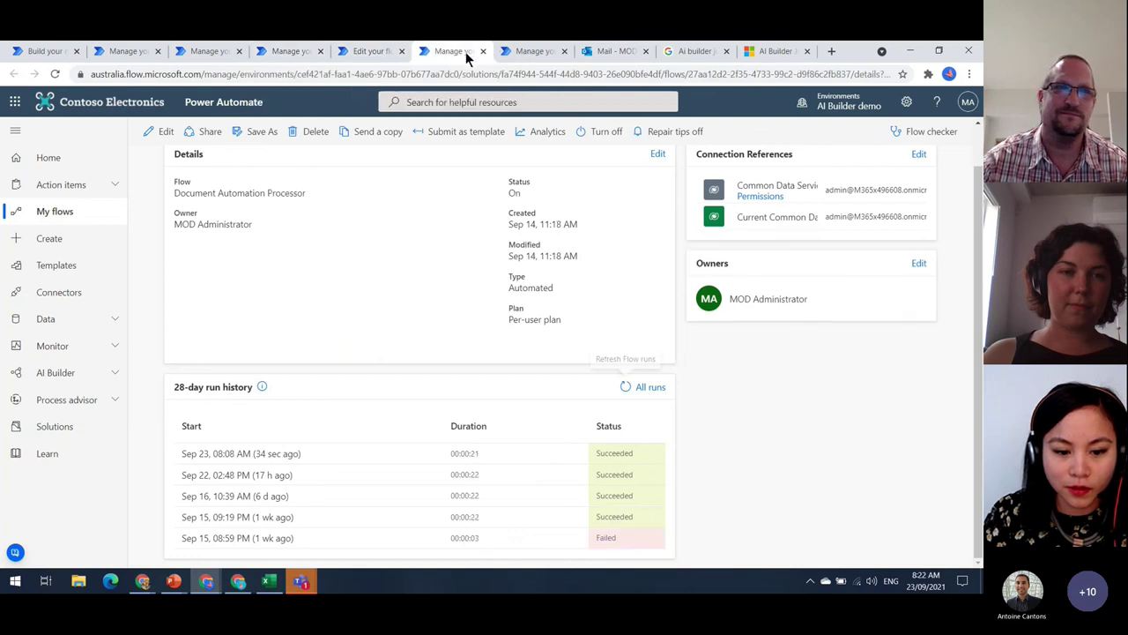
{"action": "left_click", "coordinate": [379, 55]}
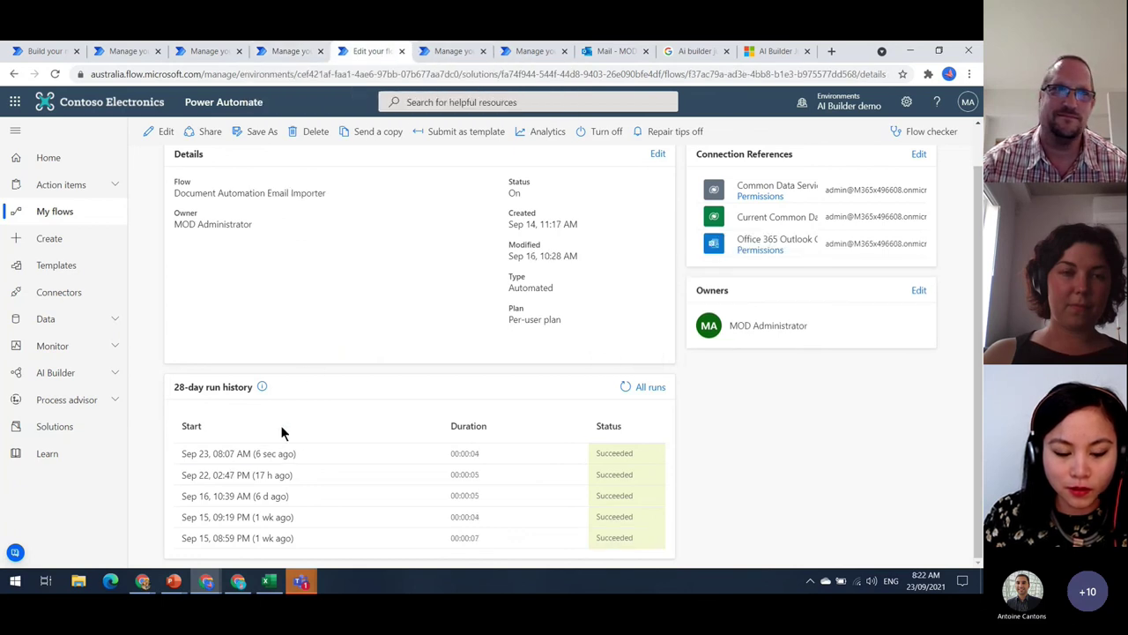
{"action": "left_click", "coordinate": [267, 453]}
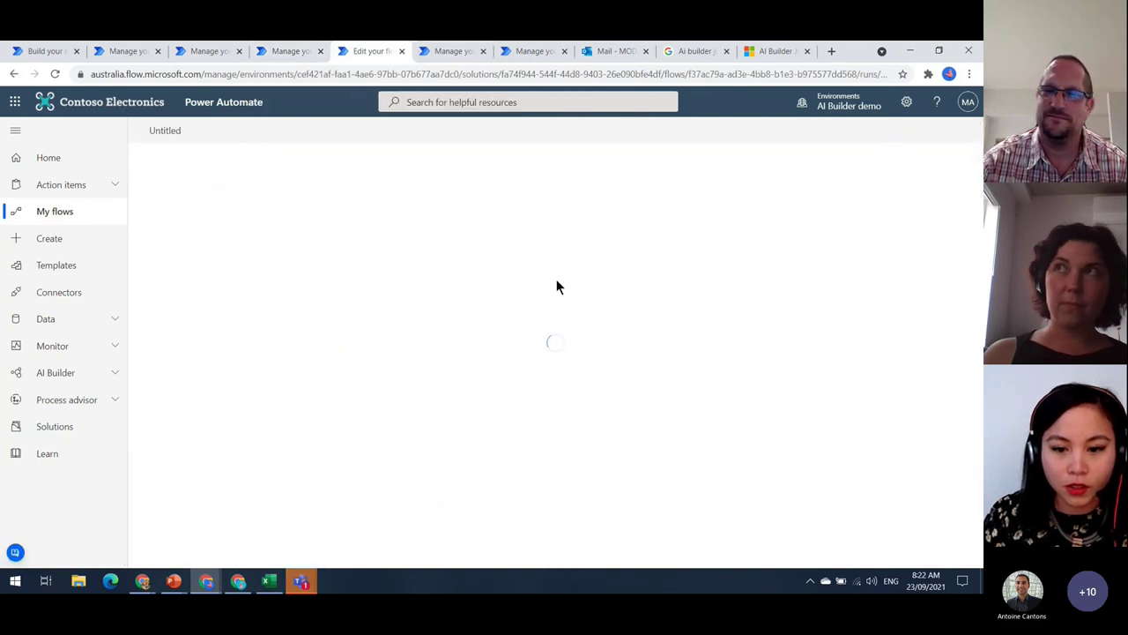
Run a quick test of the 02_DocumentsUploaded model with the PDF numbered 10 and inspect the detected monthly expense fields.
{"action": "left_click", "coordinate": [199, 53]}
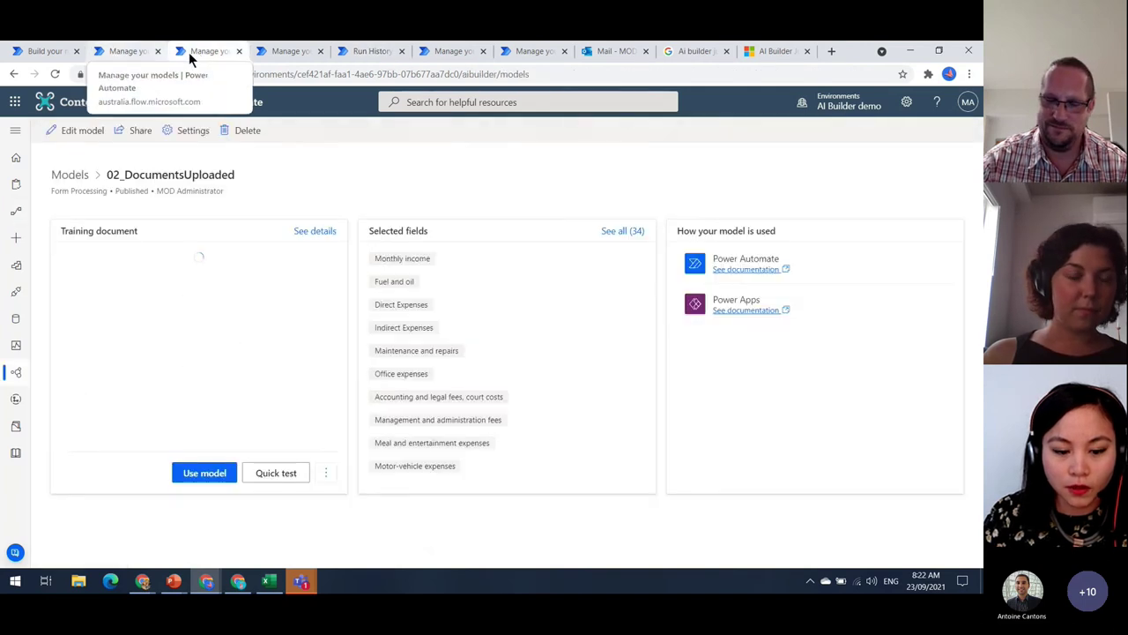
{"action": "left_click", "coordinate": [270, 473]}
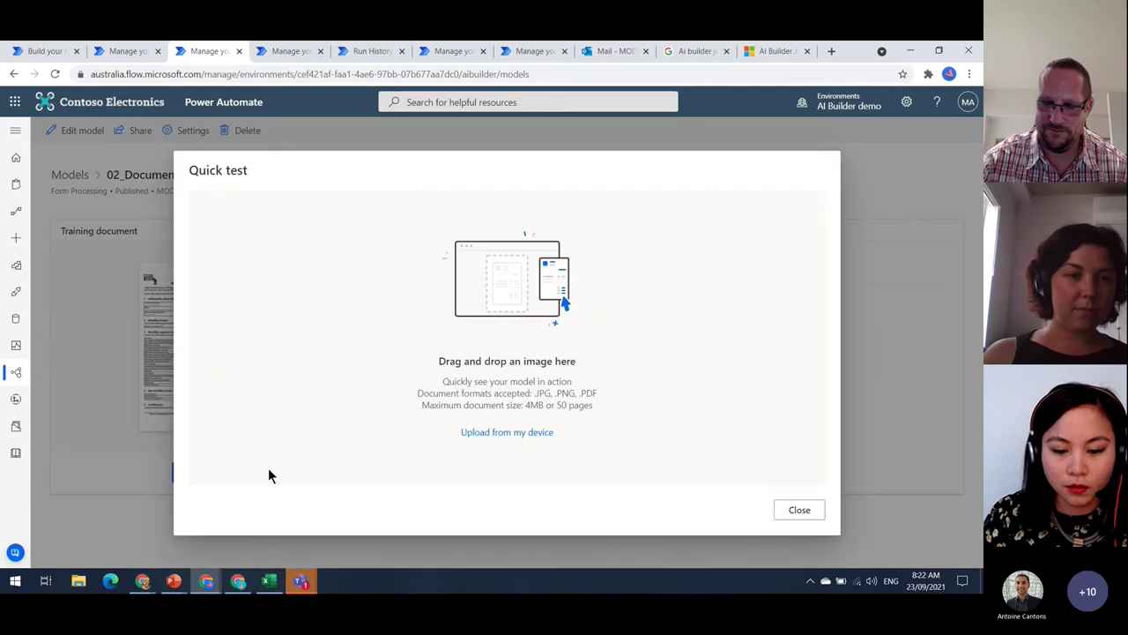
{"action": "left_click", "coordinate": [507, 432]}
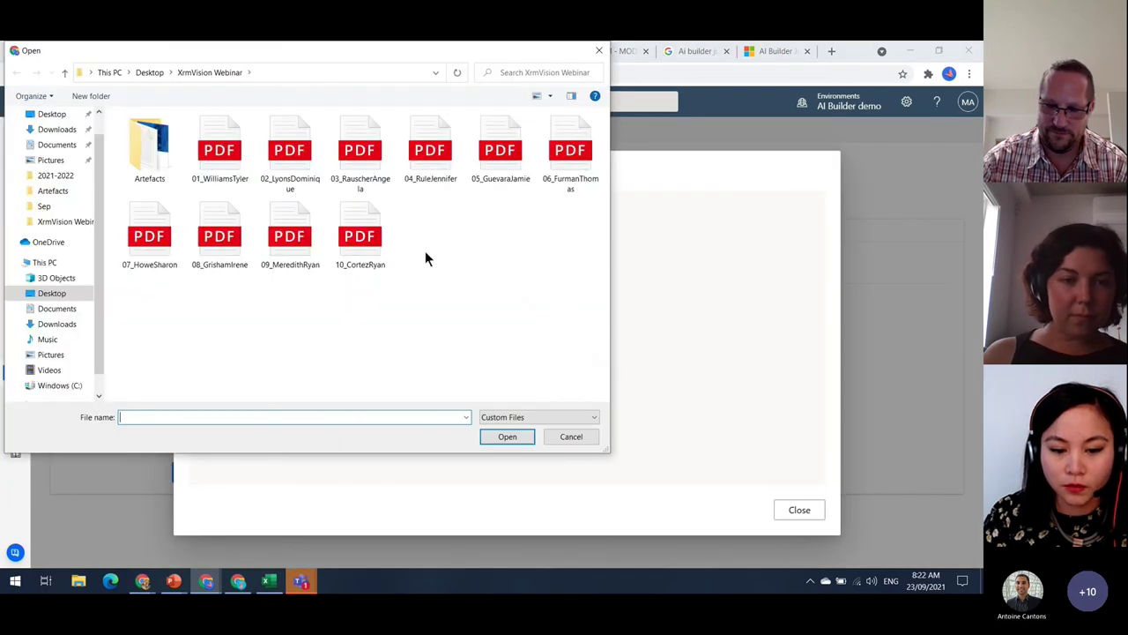
{"action": "double_click", "coordinate": [370, 258]}
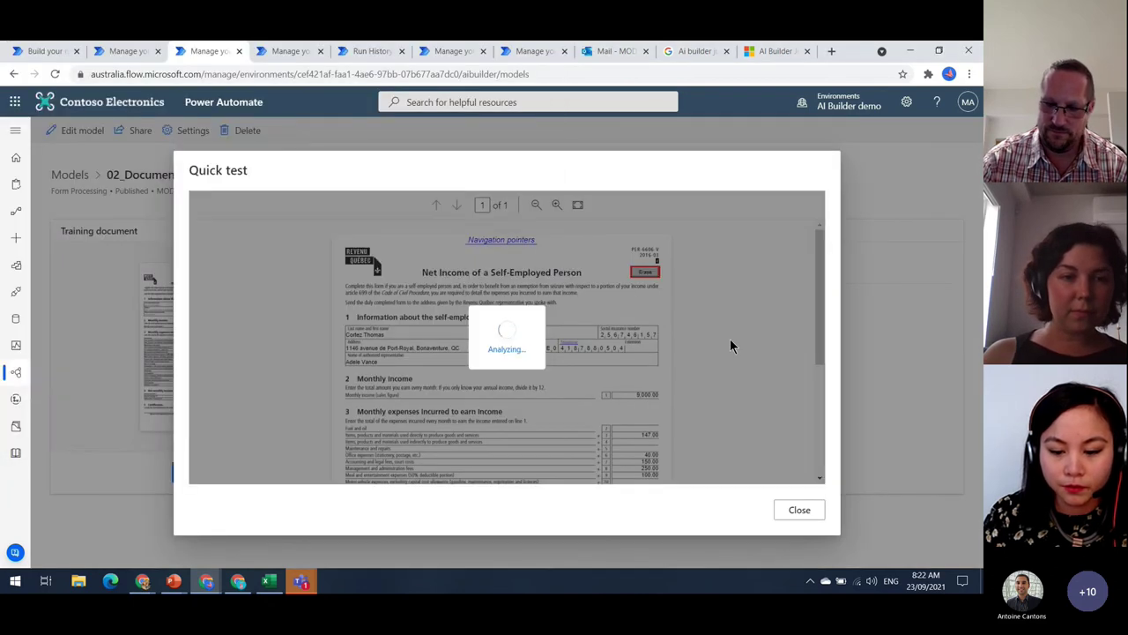
{"action": "left_click", "coordinate": [555, 204]}
{"action": "left_click", "coordinate": [555, 204]}
{"action": "scroll", "coordinate": [748, 304], "scroll_direction": "down", "scroll_amount": 5}
{"action": "mouse_move", "coordinate": [730, 284]}
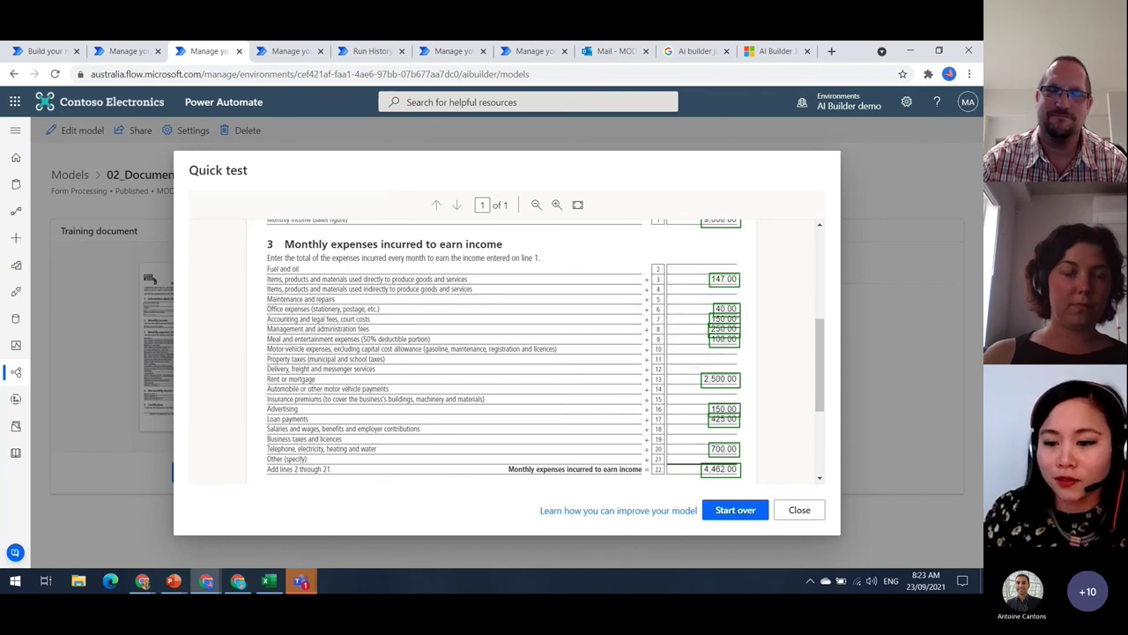
Return to the AI Builder July 2021 update post and examine the validation application's field confidence scores at a larger zoom.
{"action": "left_click", "coordinate": [765, 53]}
{"action": "scroll", "coordinate": [663, 310], "scroll_direction": "down", "scroll_amount": 15}
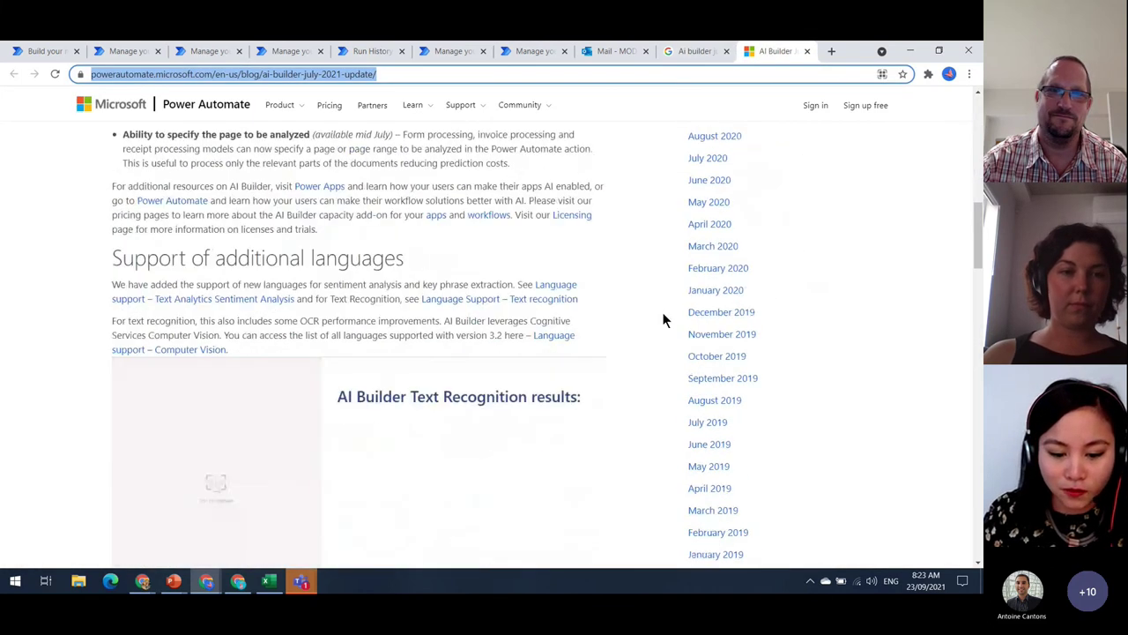
{"action": "scroll", "coordinate": [663, 311], "scroll_direction": "down", "scroll_amount": 7}
{"action": "scroll", "coordinate": [663, 311], "scroll_direction": "up", "scroll_amount": 4}
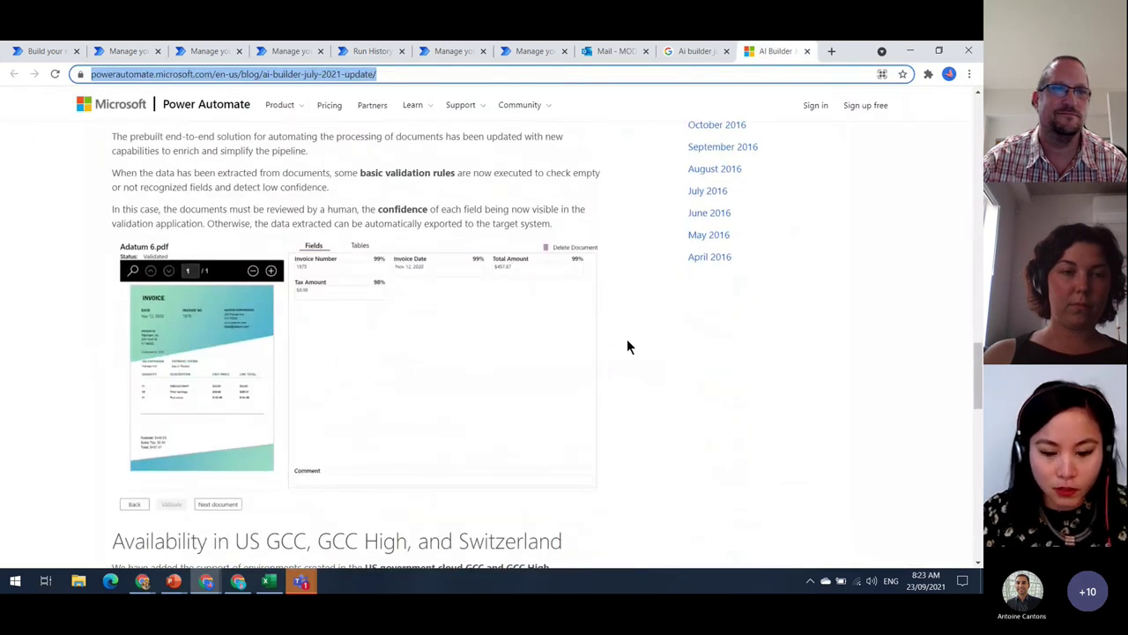
{"action": "scroll", "coordinate": [627, 341], "scroll_direction": "up", "scroll_amount": 4}
{"action": "scroll", "coordinate": [605, 385], "scroll_direction": "down", "scroll_amount": 3}
{"action": "scroll", "coordinate": [413, 299], "scroll_direction": "up", "scroll_amount": 1}
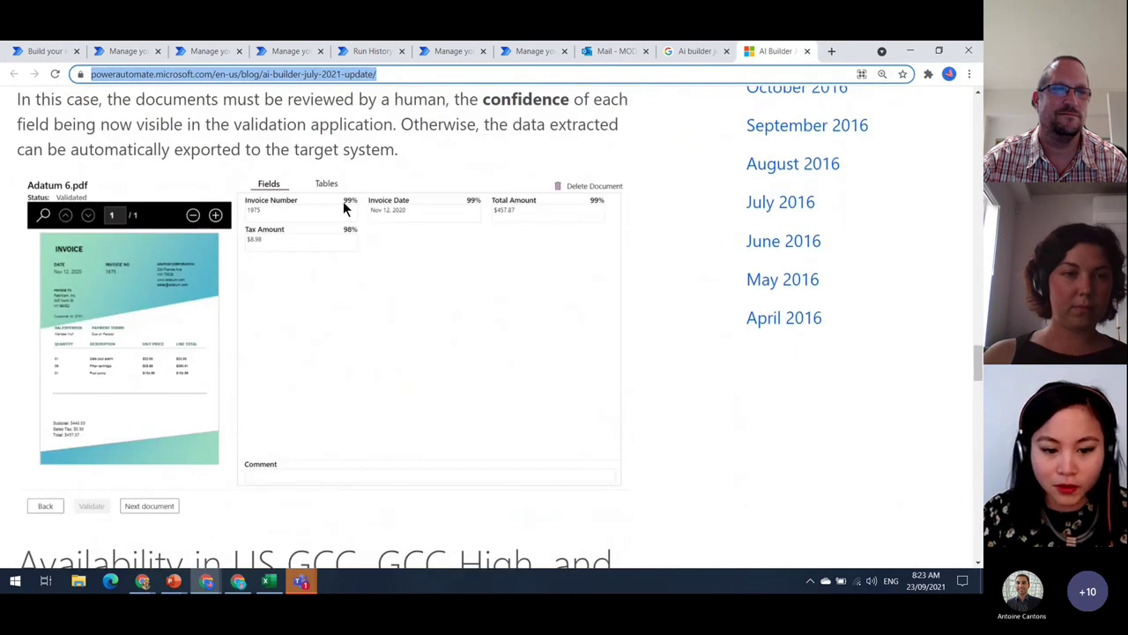